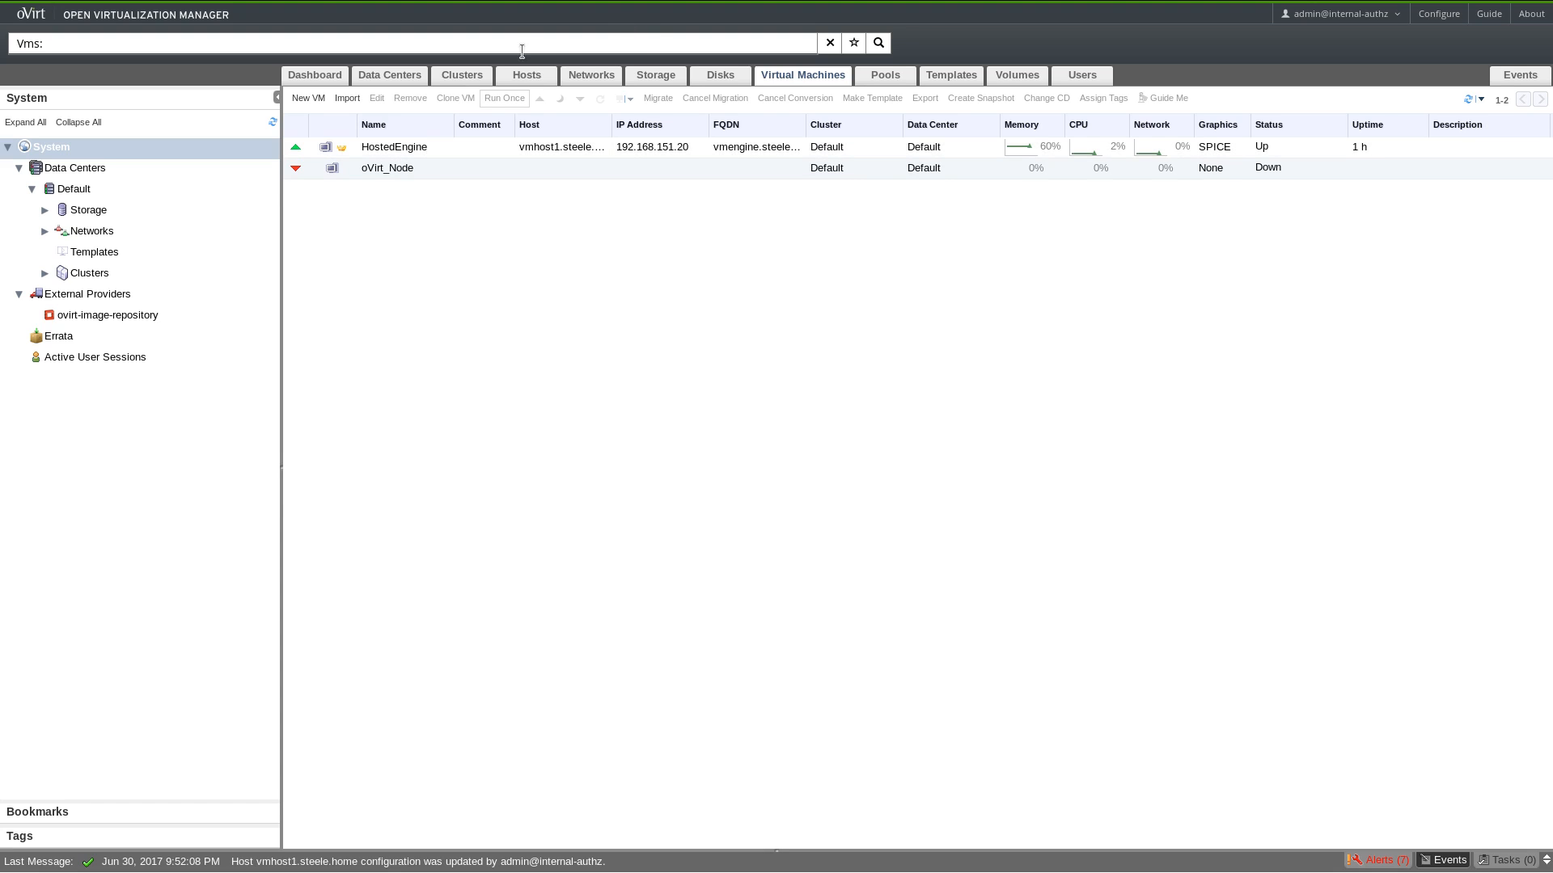
Visit the Hosts list, return to Virtual Machines, and select oVirt_Node to show its General details.
click(544, 84)
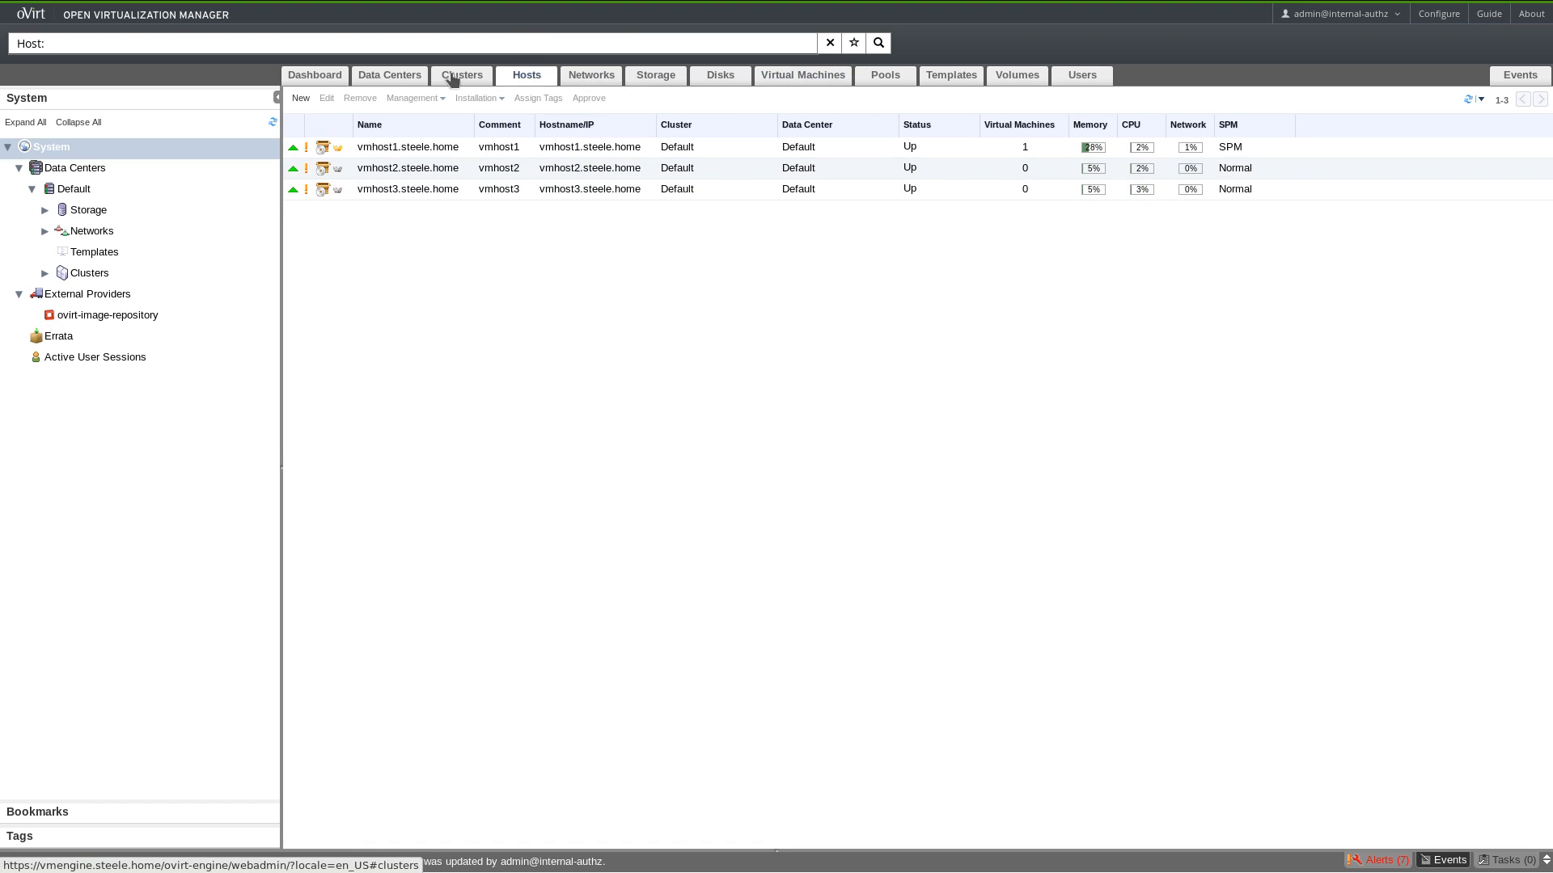
click(764, 81)
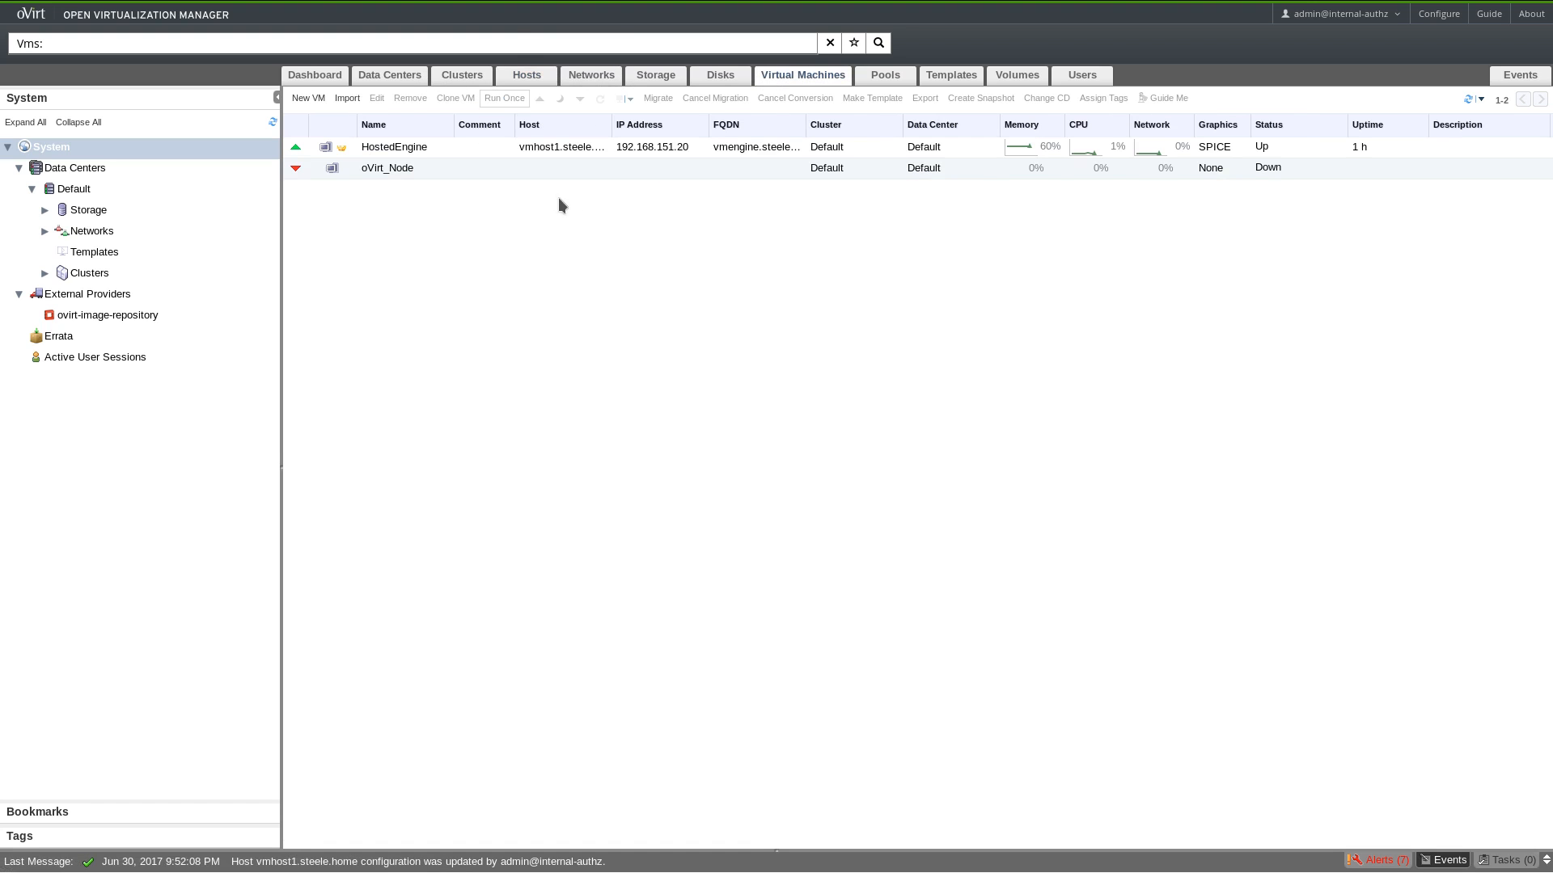
click(493, 168)
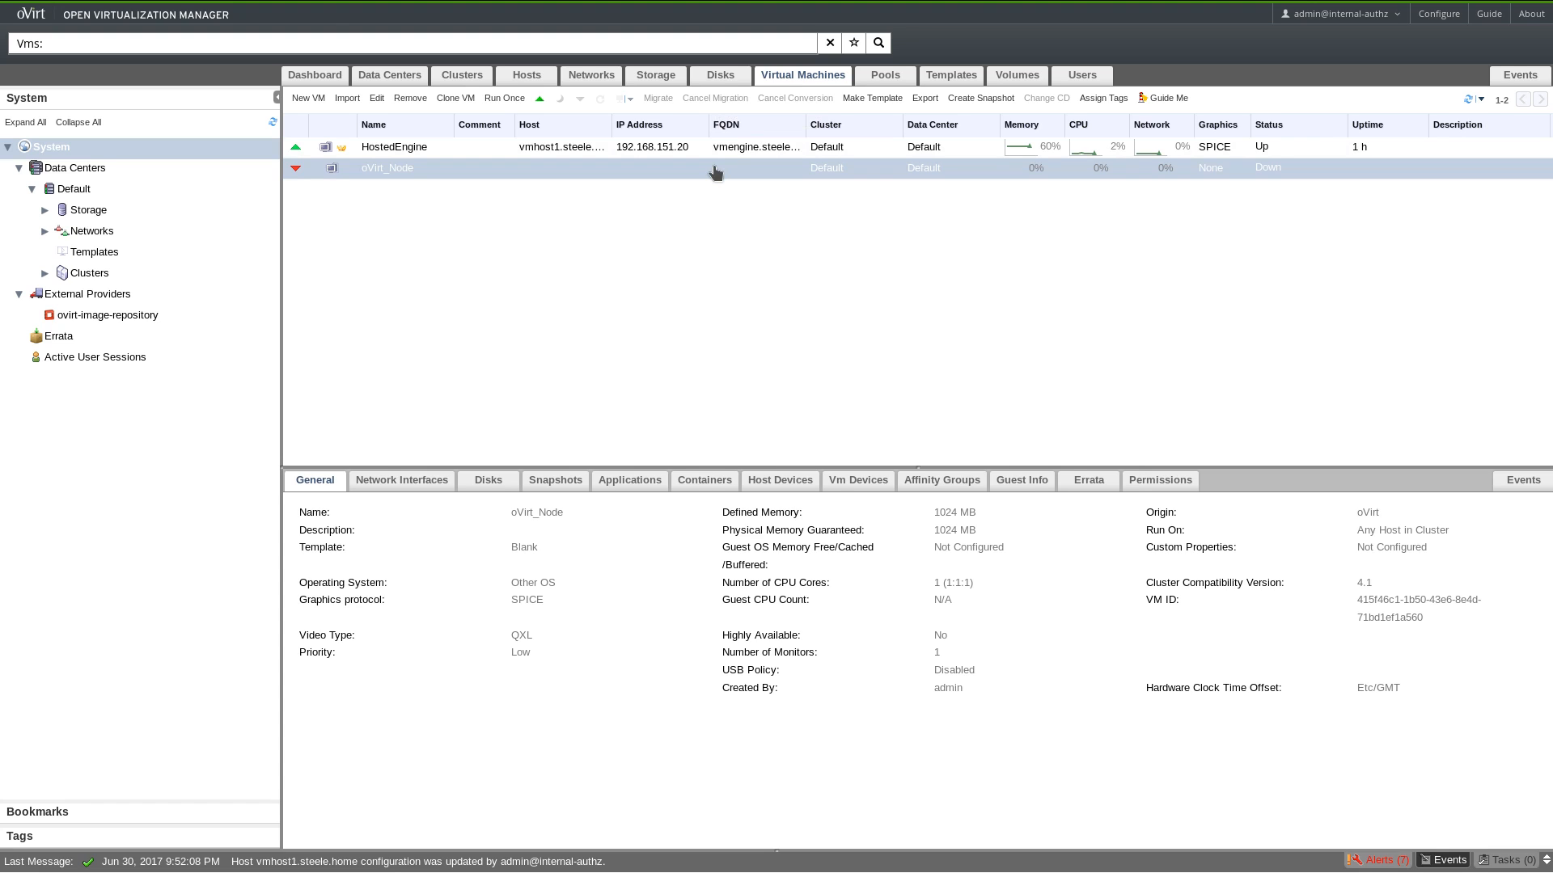
Open the Run Once options for oVirt_Node from its context menu.
mouse_move(327, 7)
right_click(754, 172)
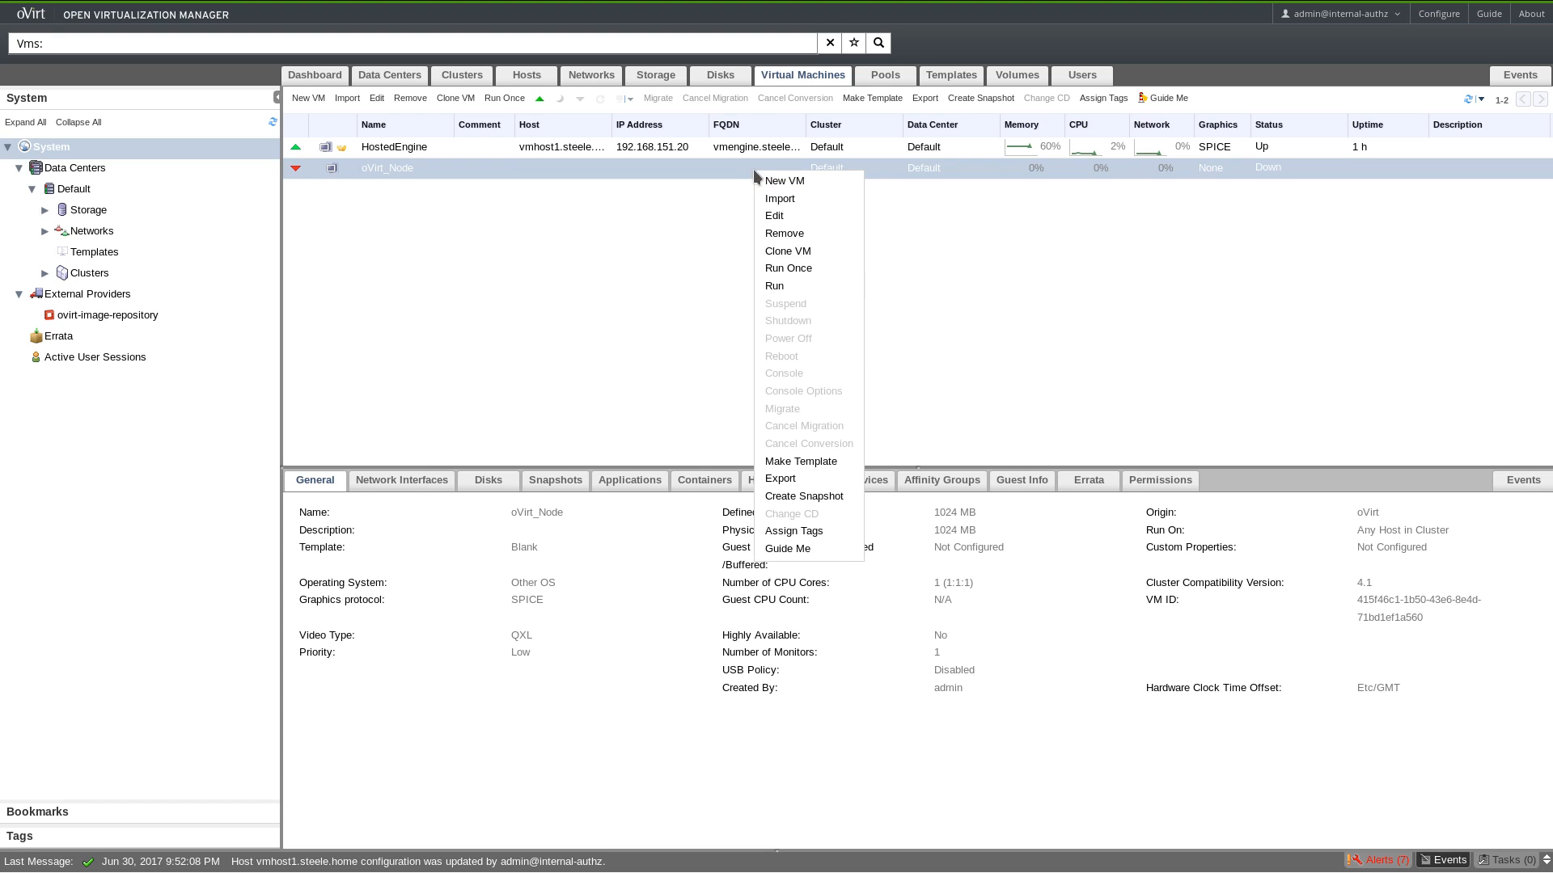
click(589, 226)
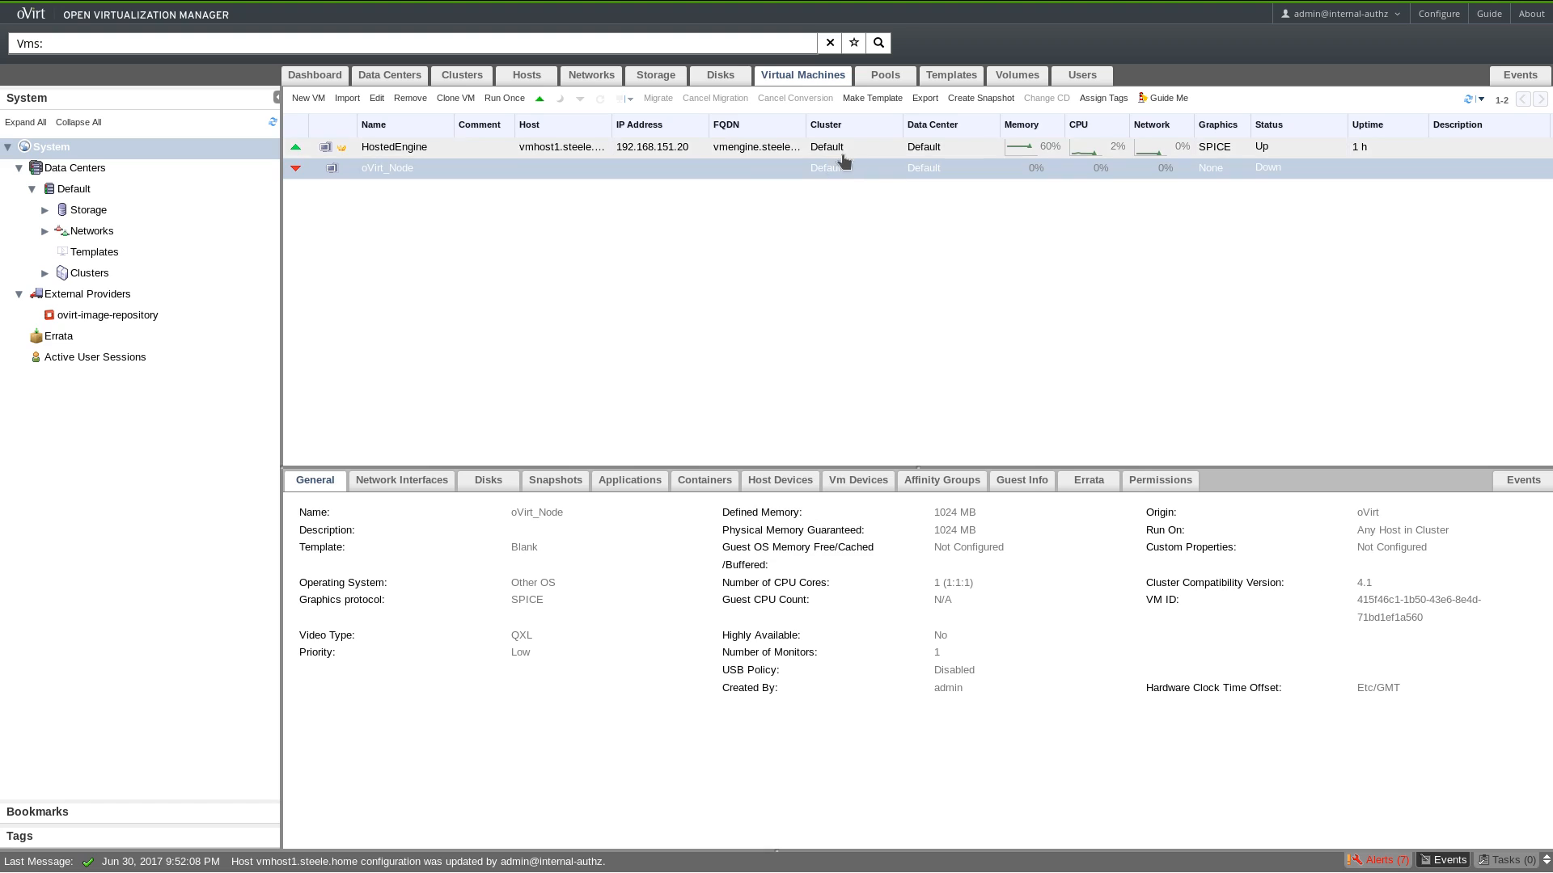
right_click(832, 172)
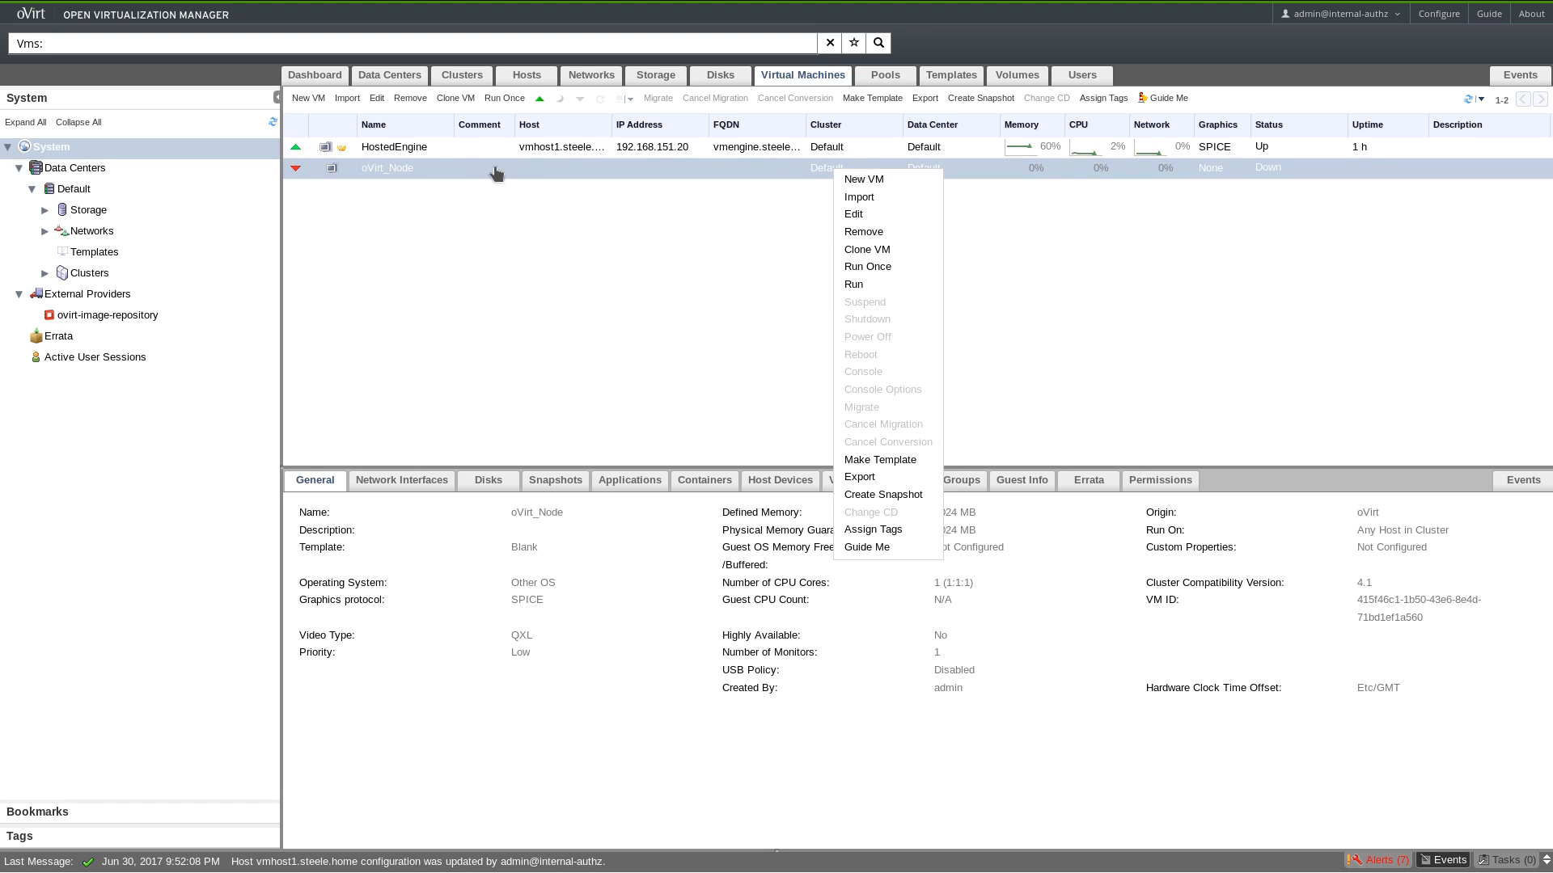
click(881, 269)
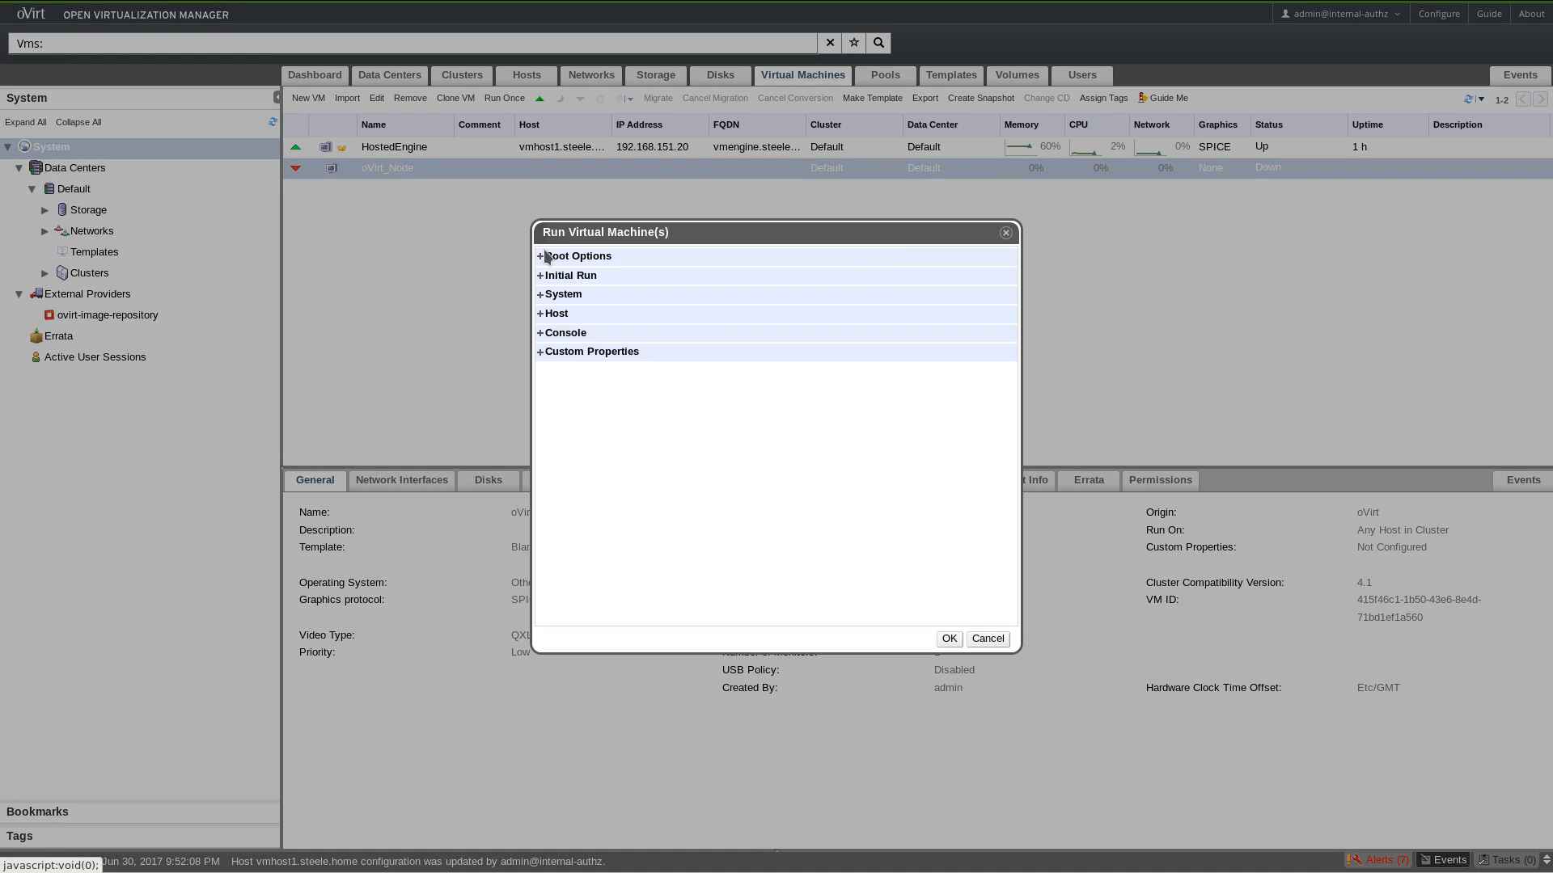
Attach gparted-live-0.28.1-1-amd64.iso as a CD in Boot Options and start oVirt_Node.
click(544, 256)
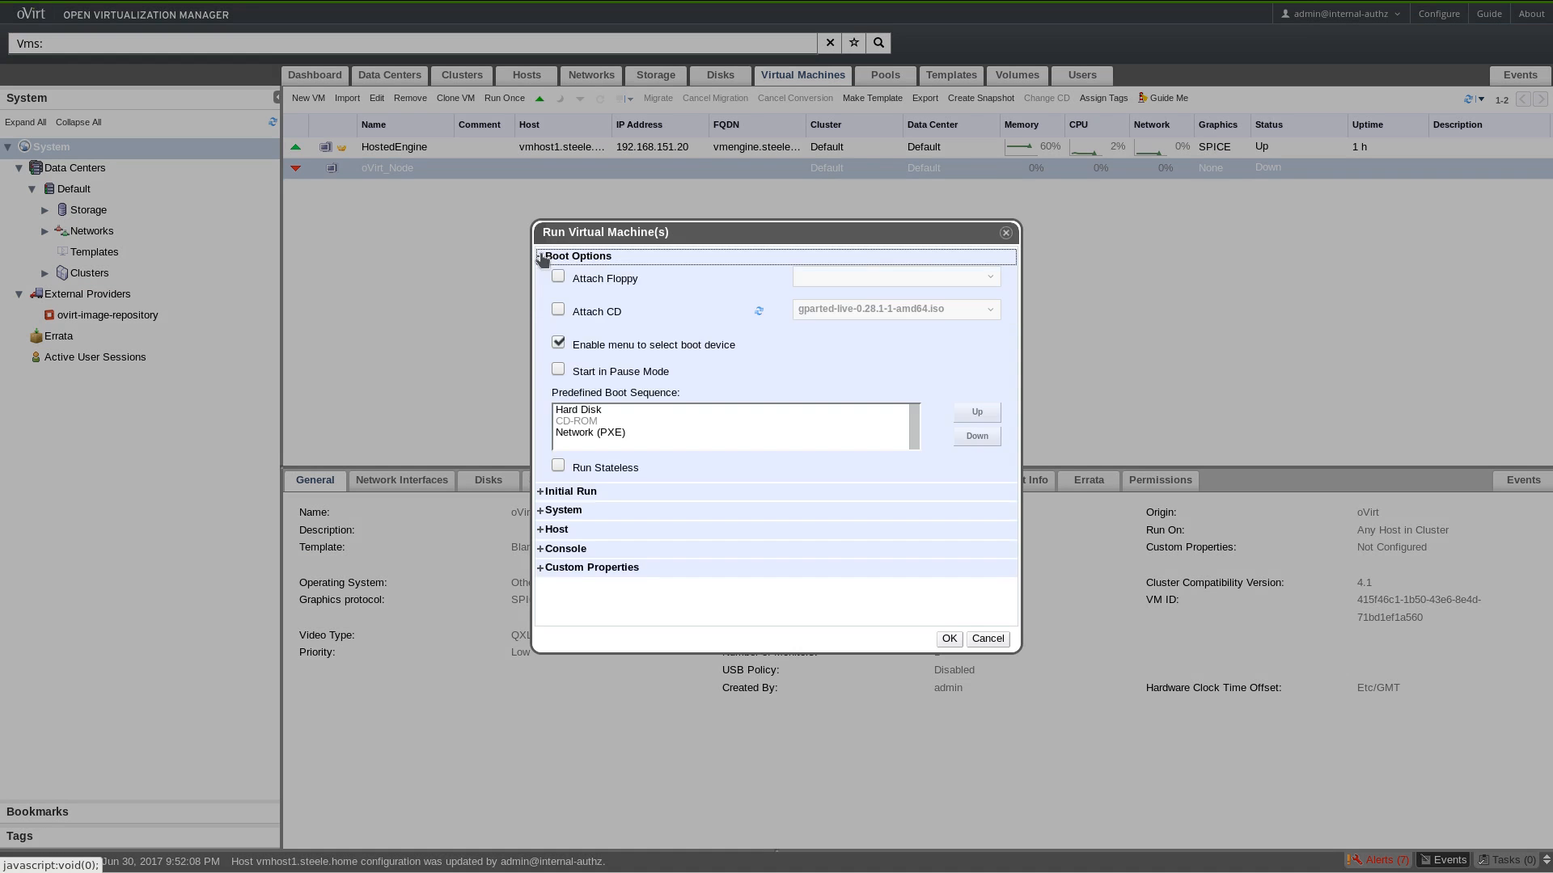
click(559, 311)
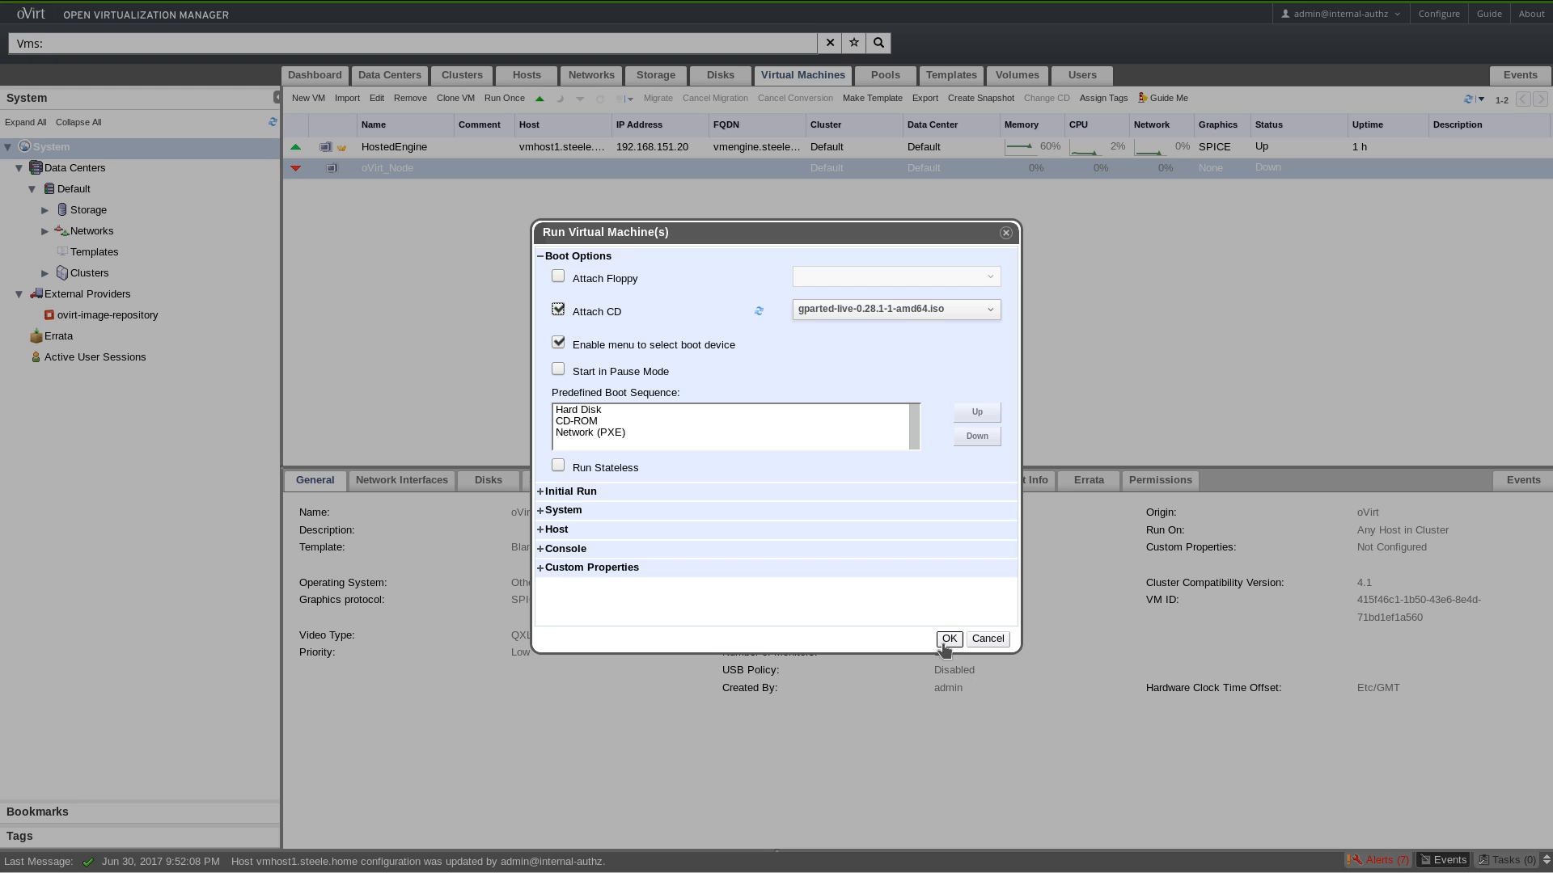
click(944, 641)
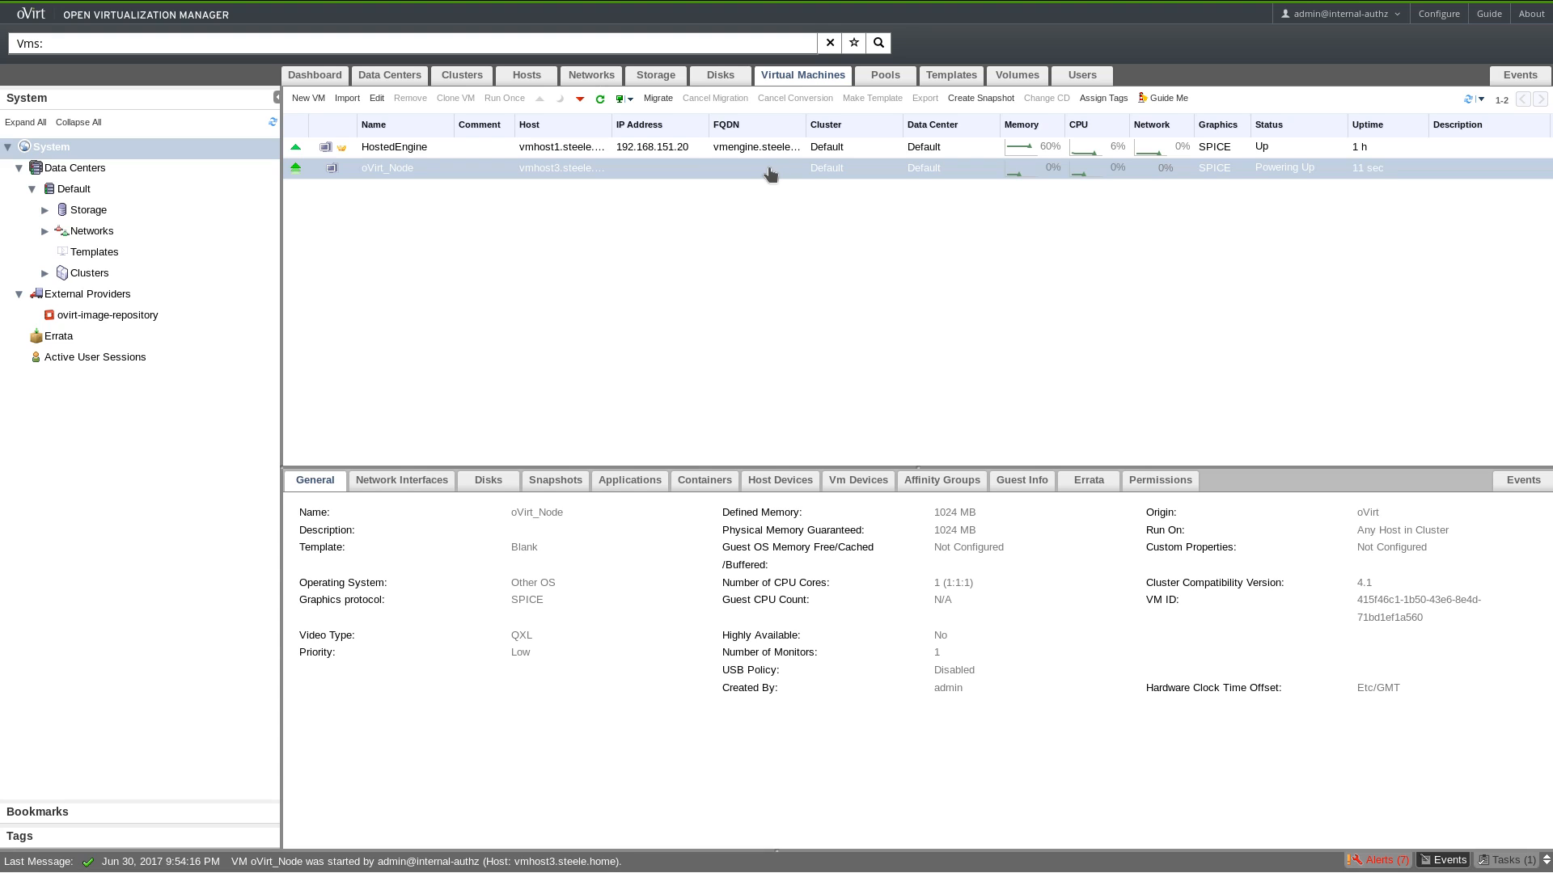
Run oVirt_Node once again with the gparted-live ISO attached as a CD.
right_click(812, 173)
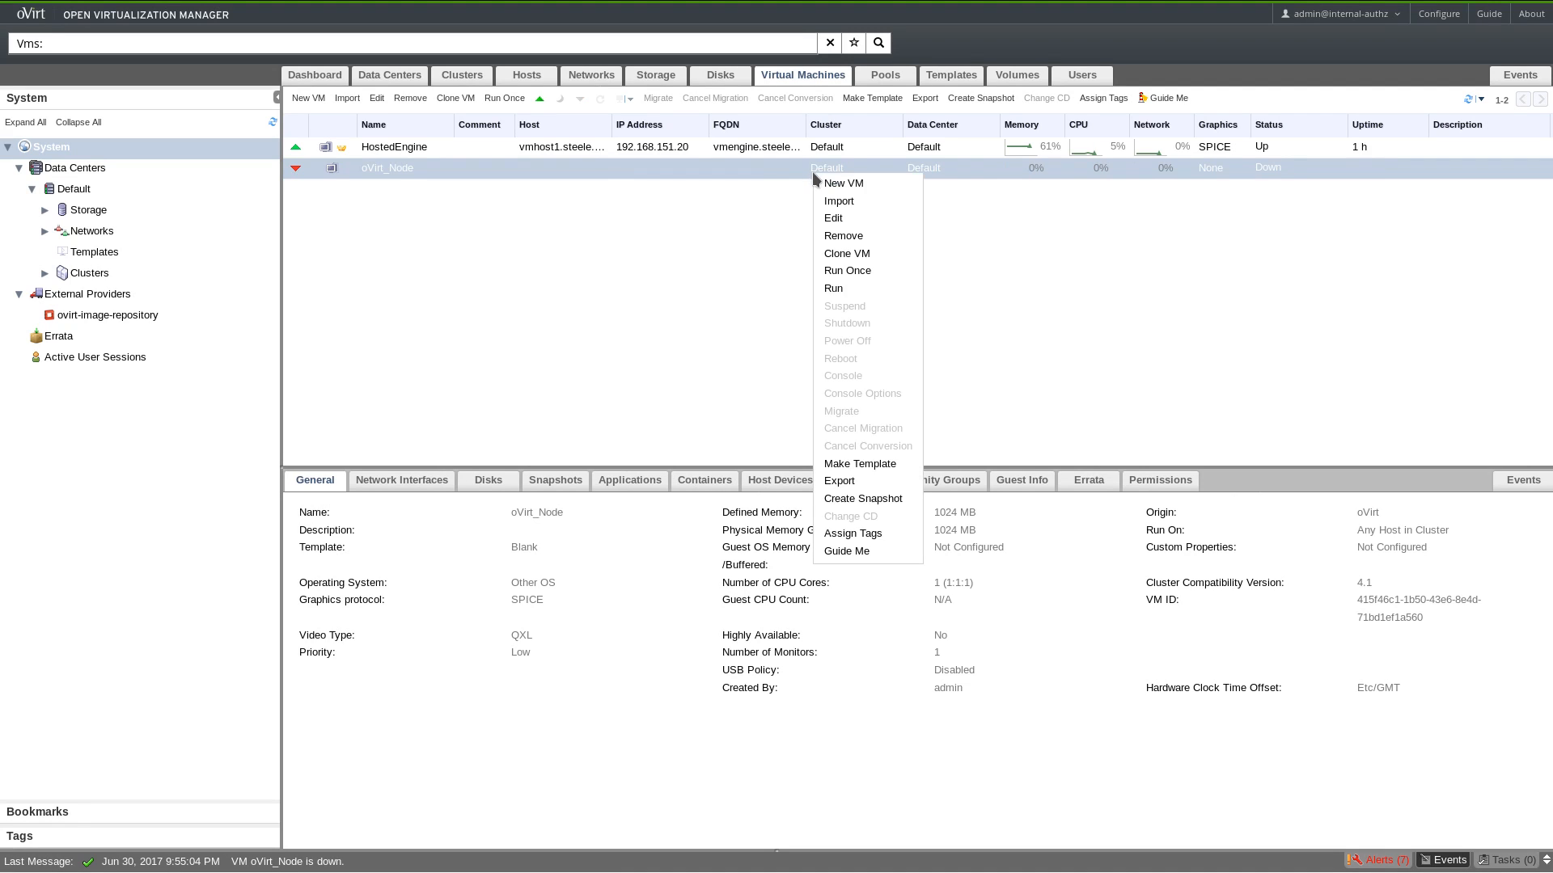
click(846, 272)
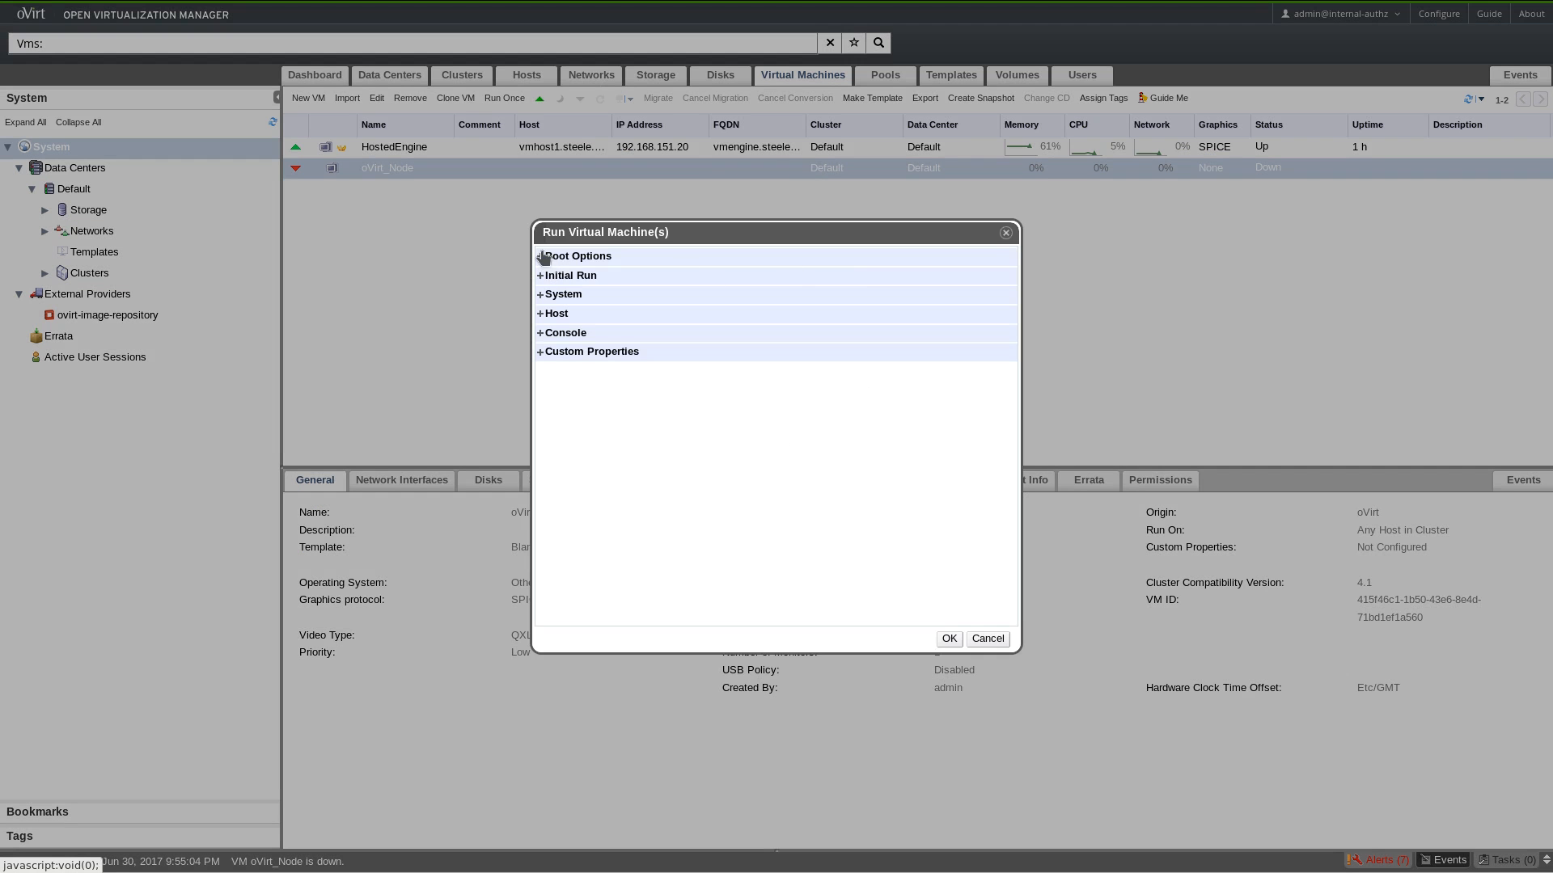
click(544, 255)
click(576, 313)
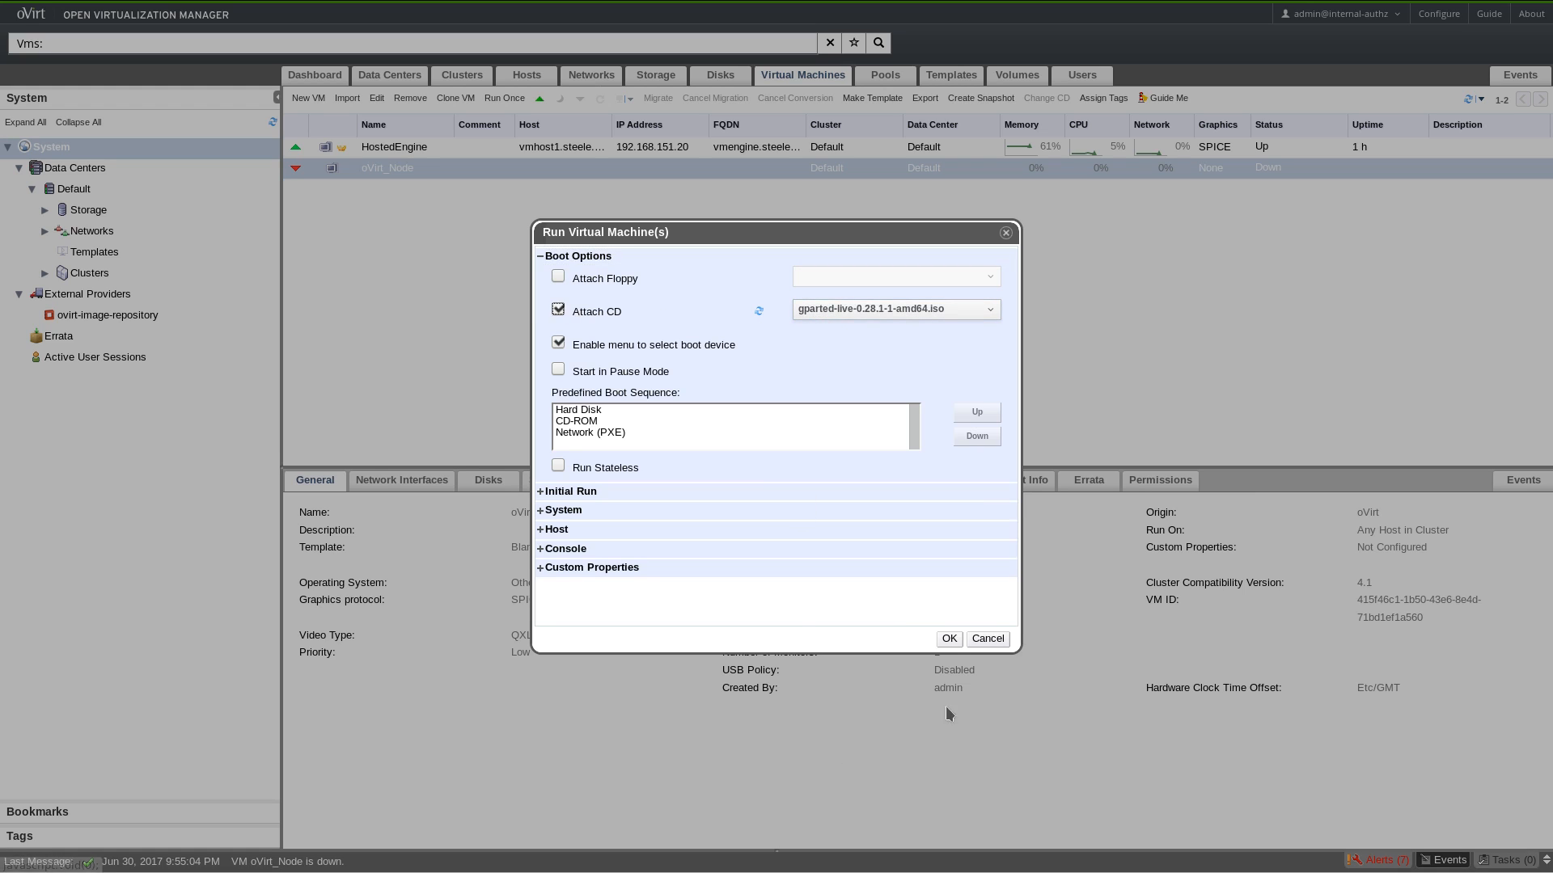
click(948, 645)
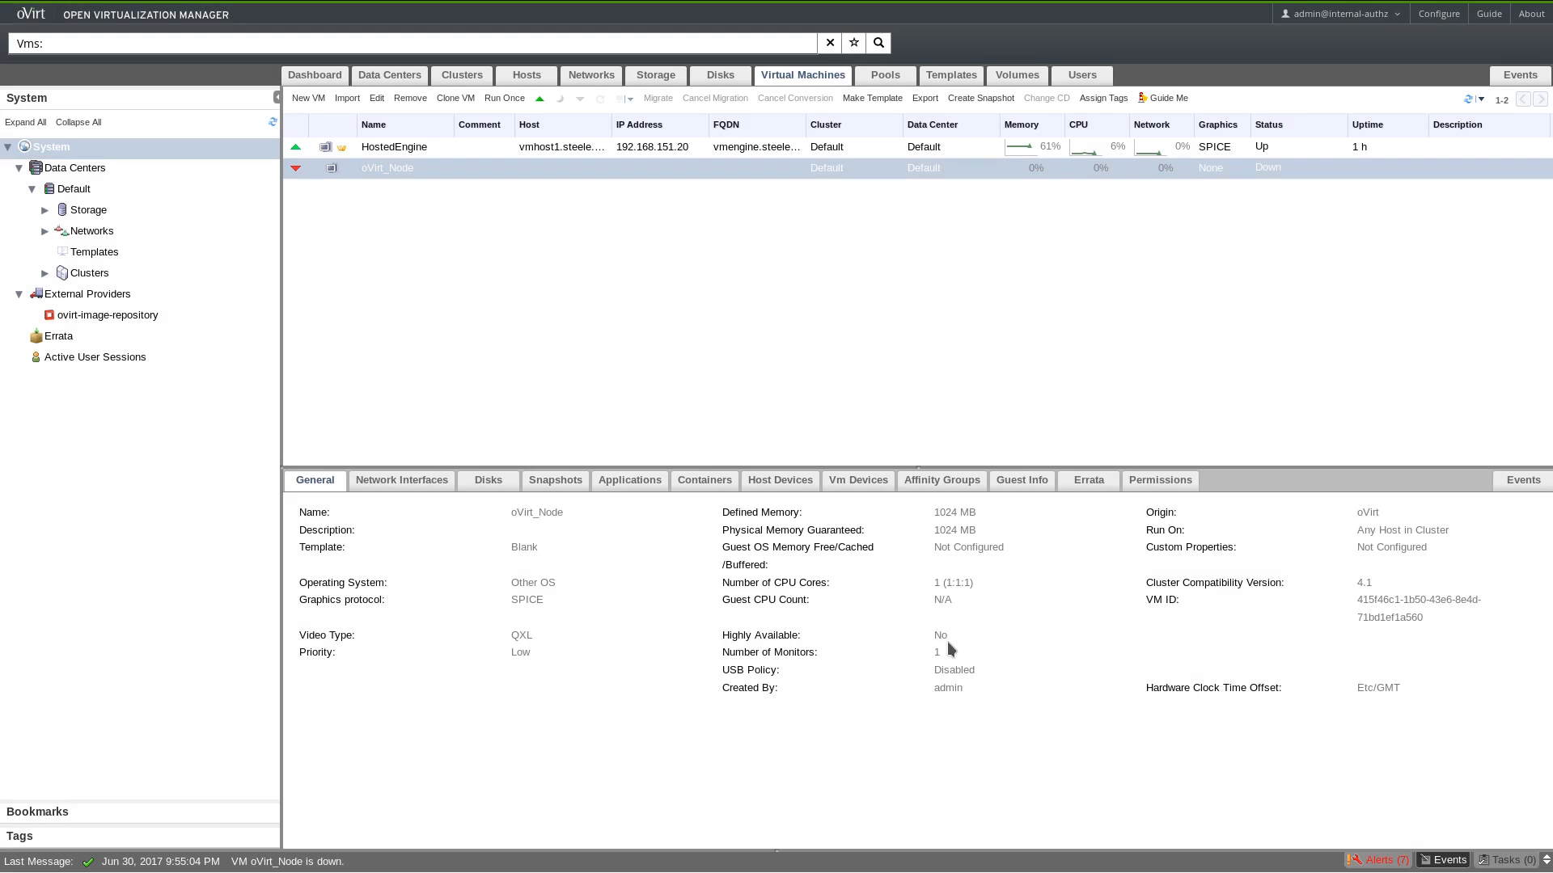
Open oVirt_Node's console.vv in Remote Viewer and drag the window to the screen centre.
right_click(834, 171)
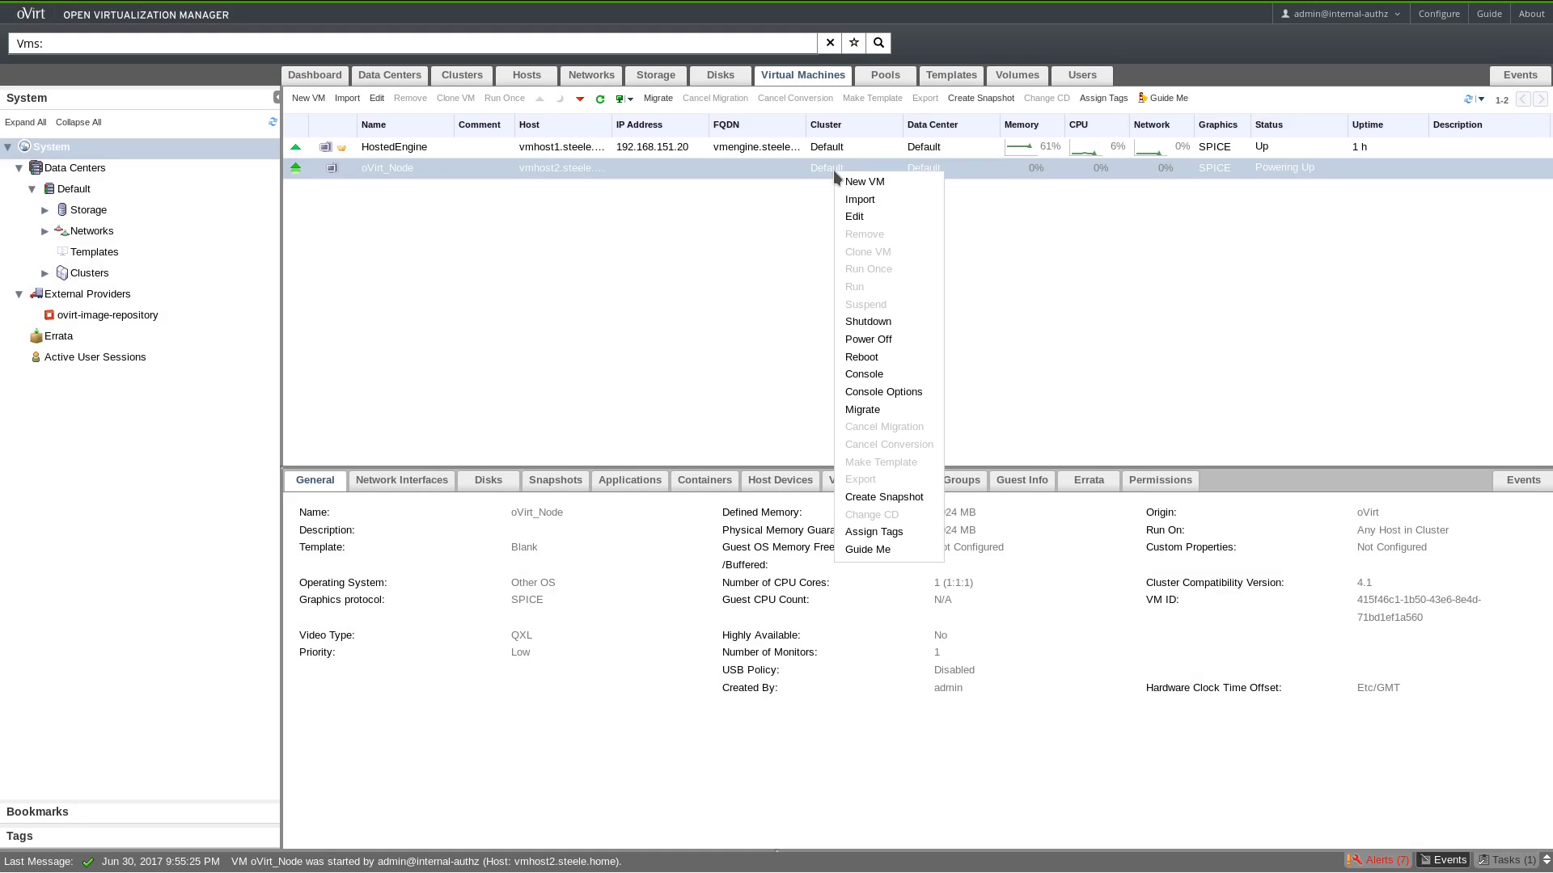
click(878, 376)
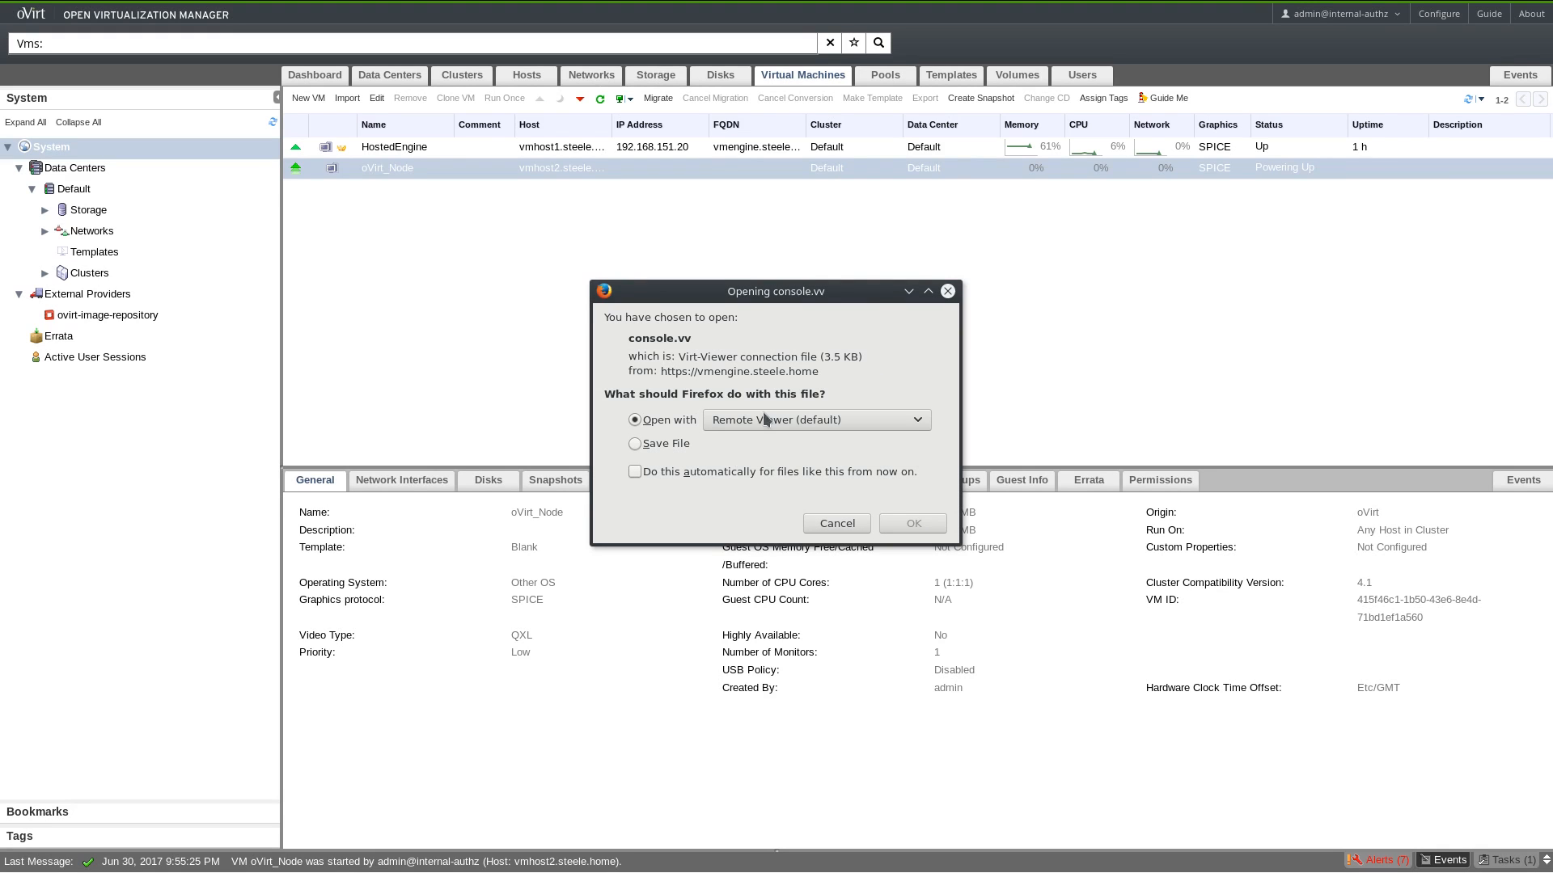
click(914, 523)
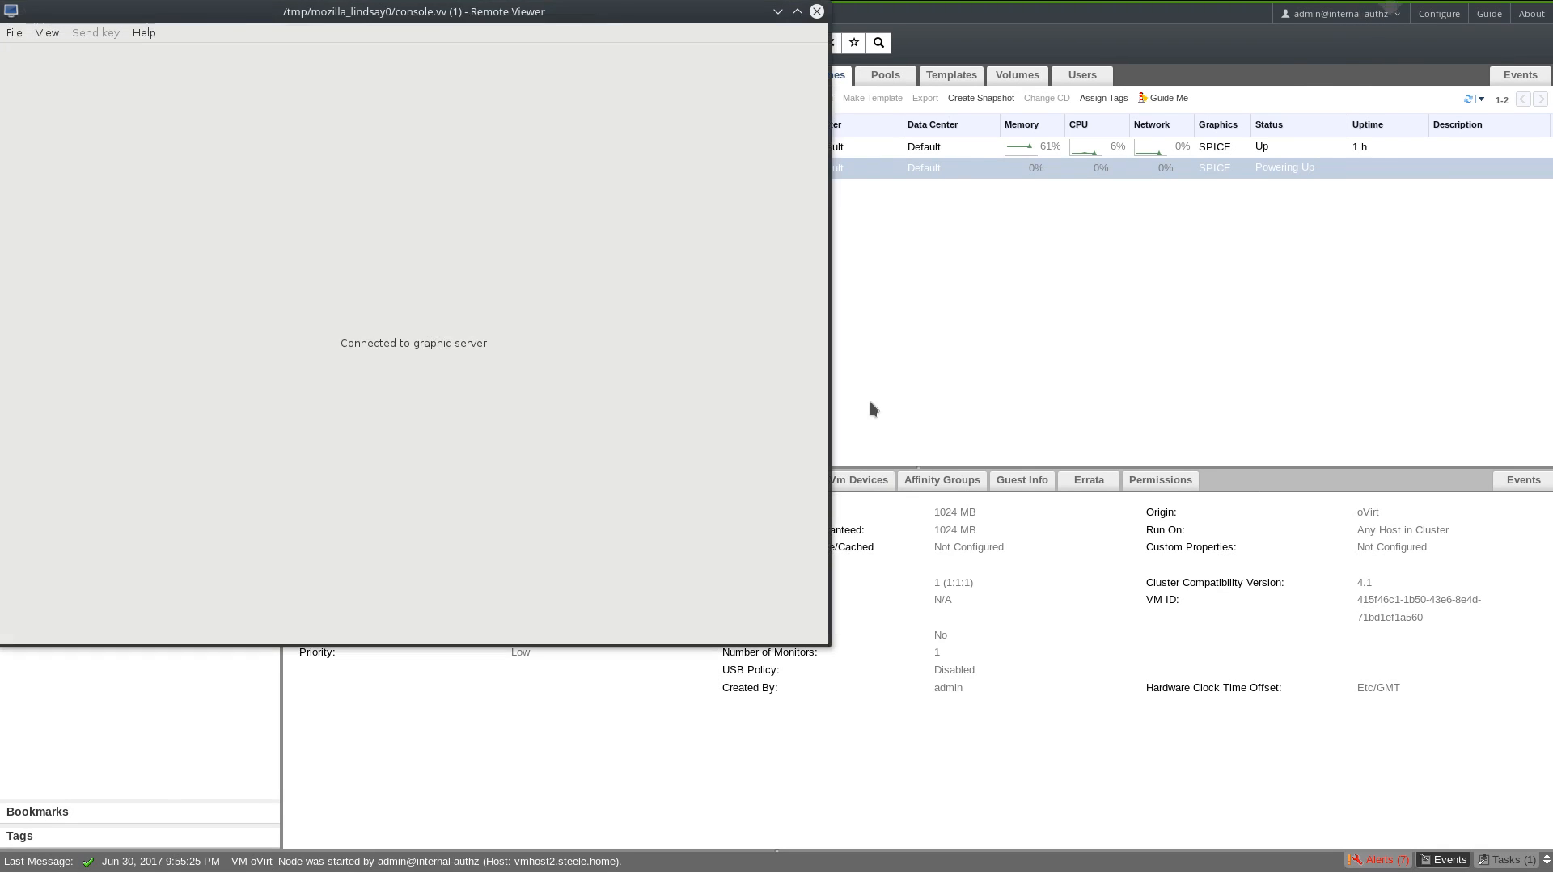
drag(399, 20, 856, 227)
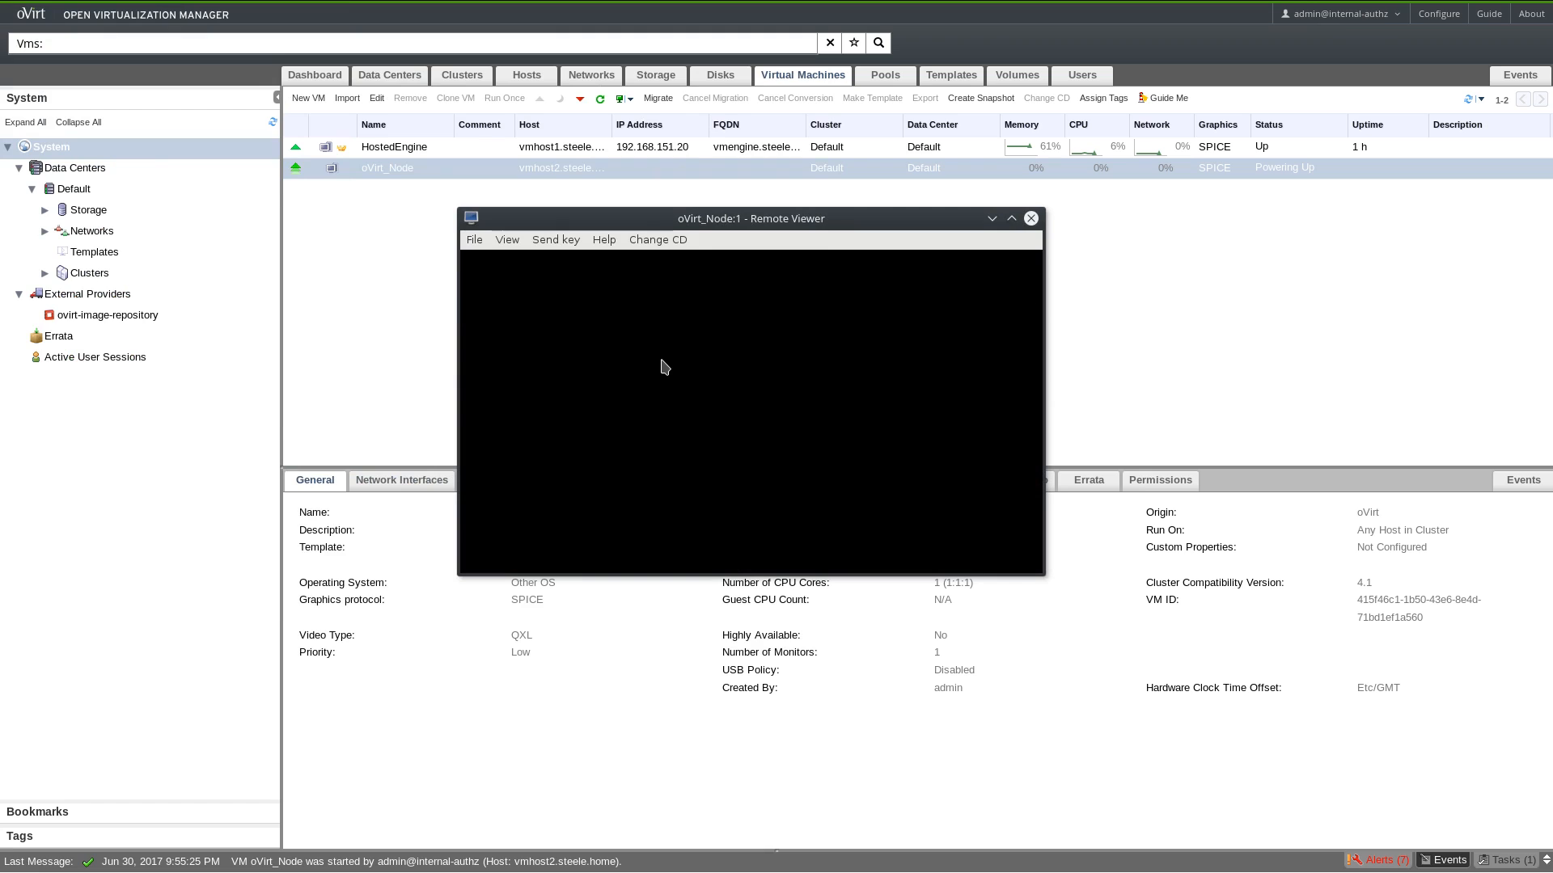
Boot the VM from the DVD/CD into GParted Live with default settings.
click(669, 239)
click(549, 451)
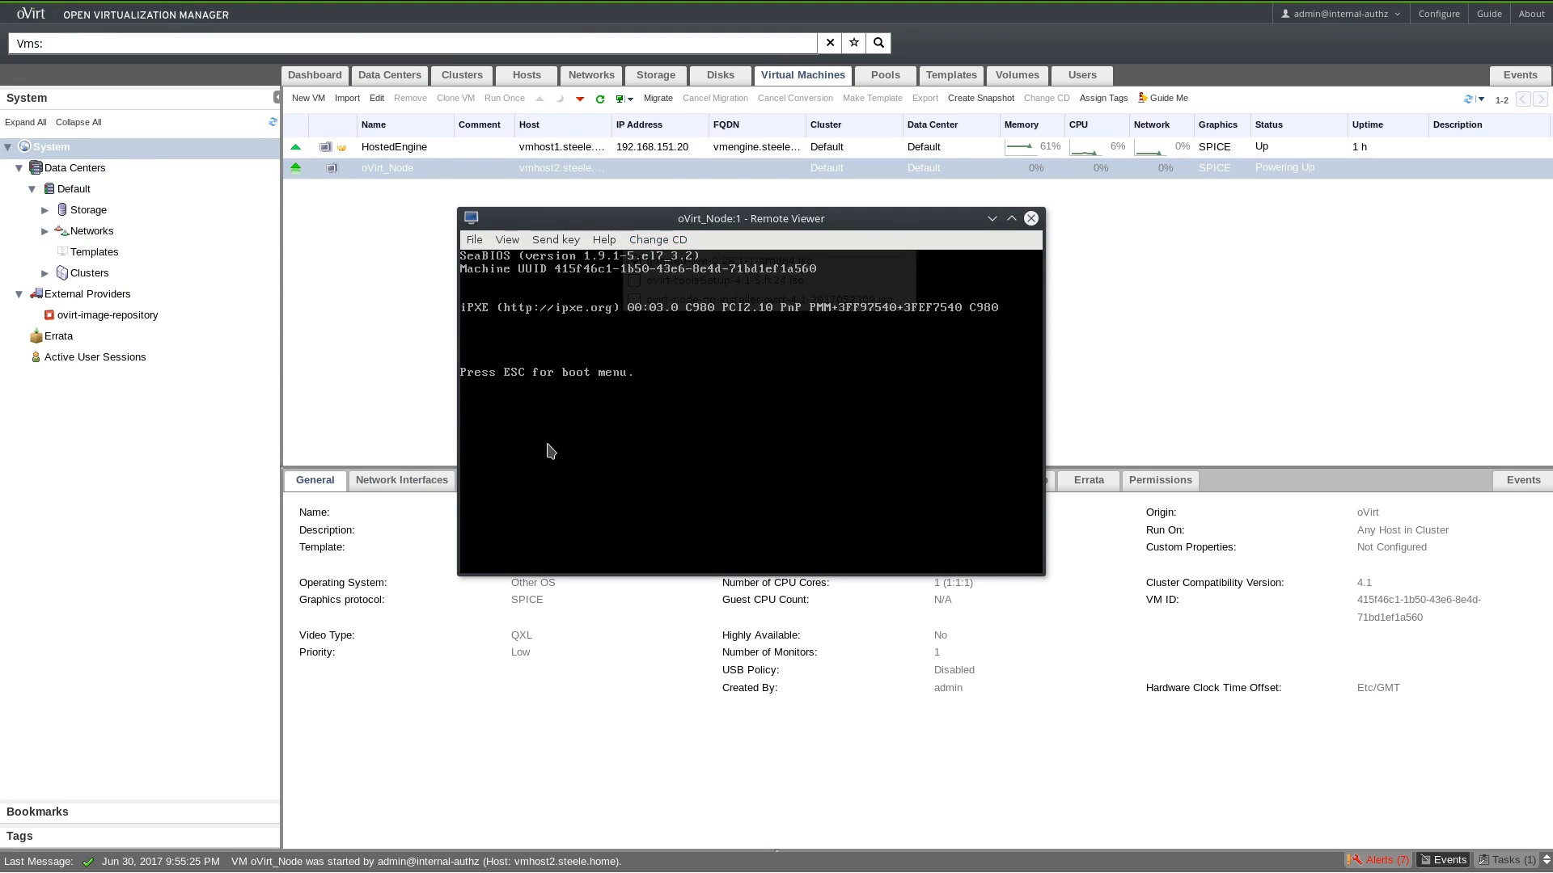
key(Escape)
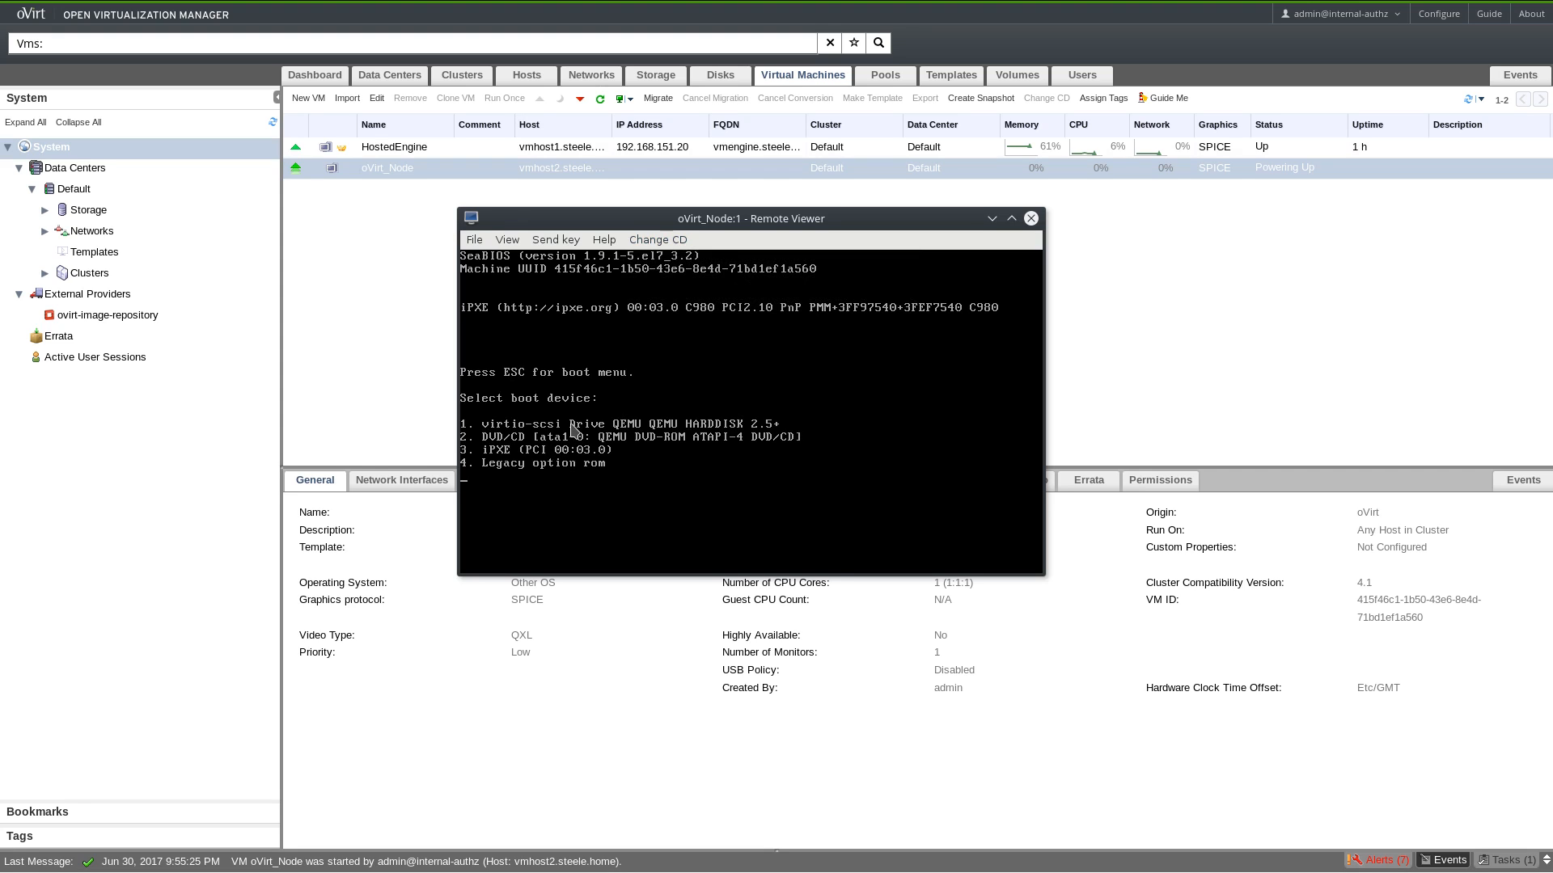
key(2)
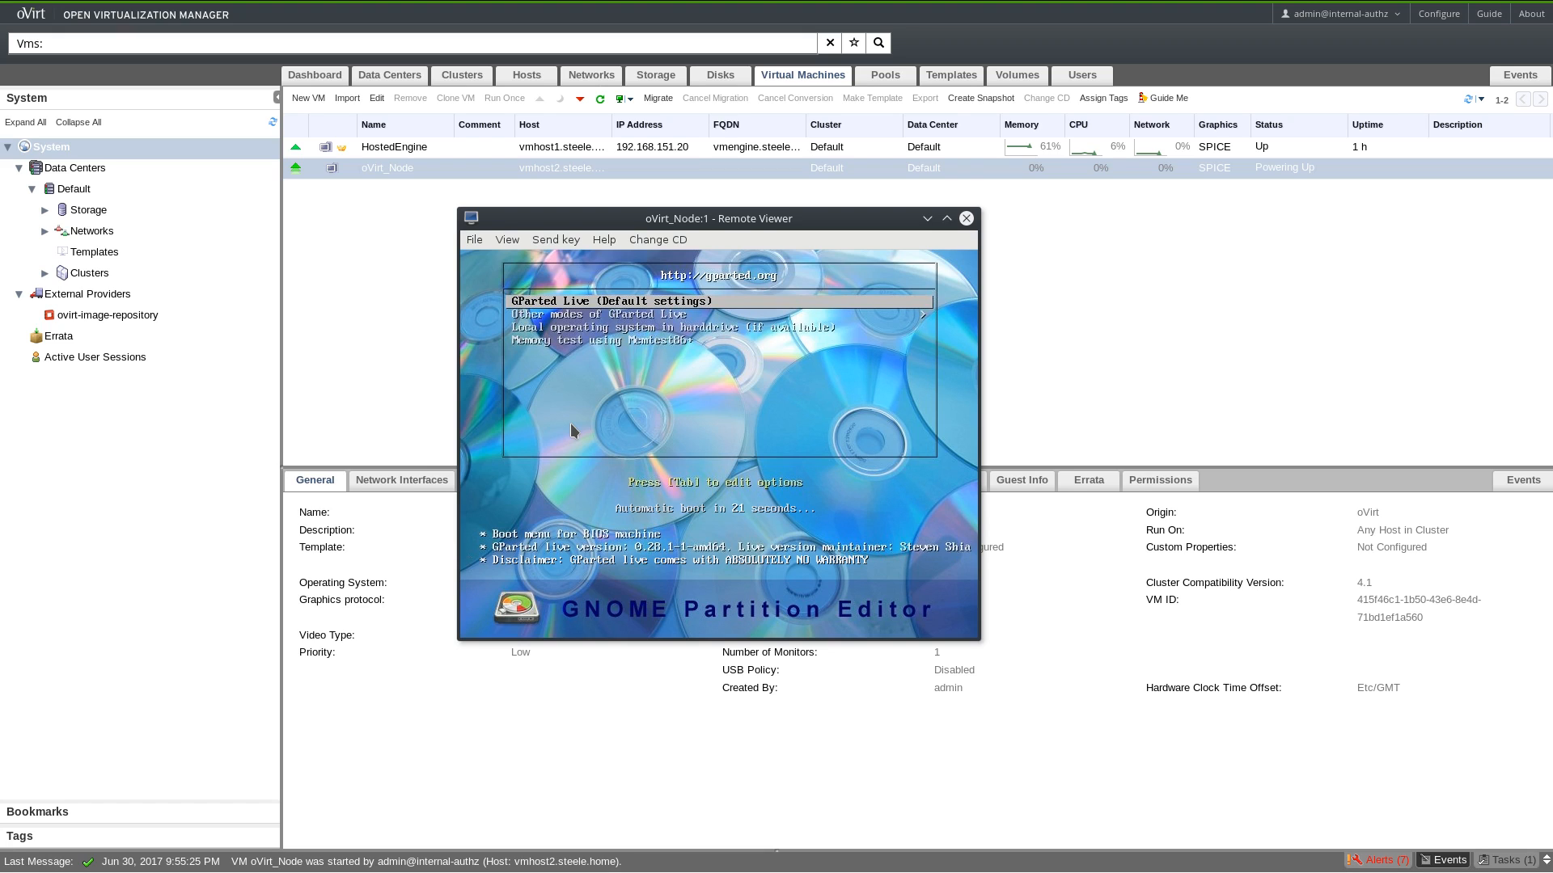
key(Return)
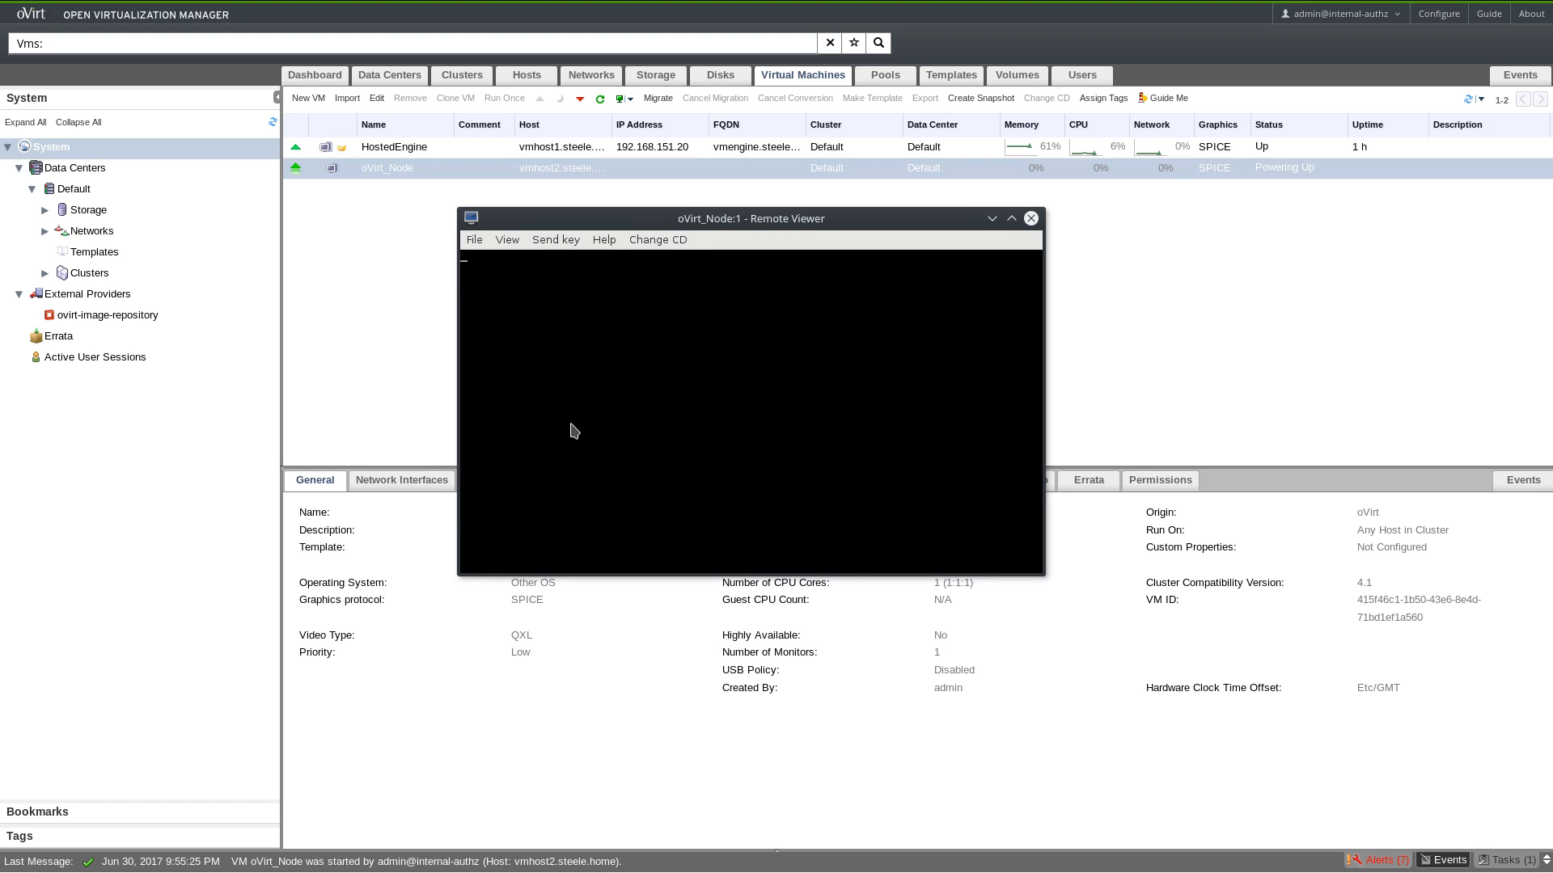
Maximize the Remote Viewer console window.
double_click(731, 224)
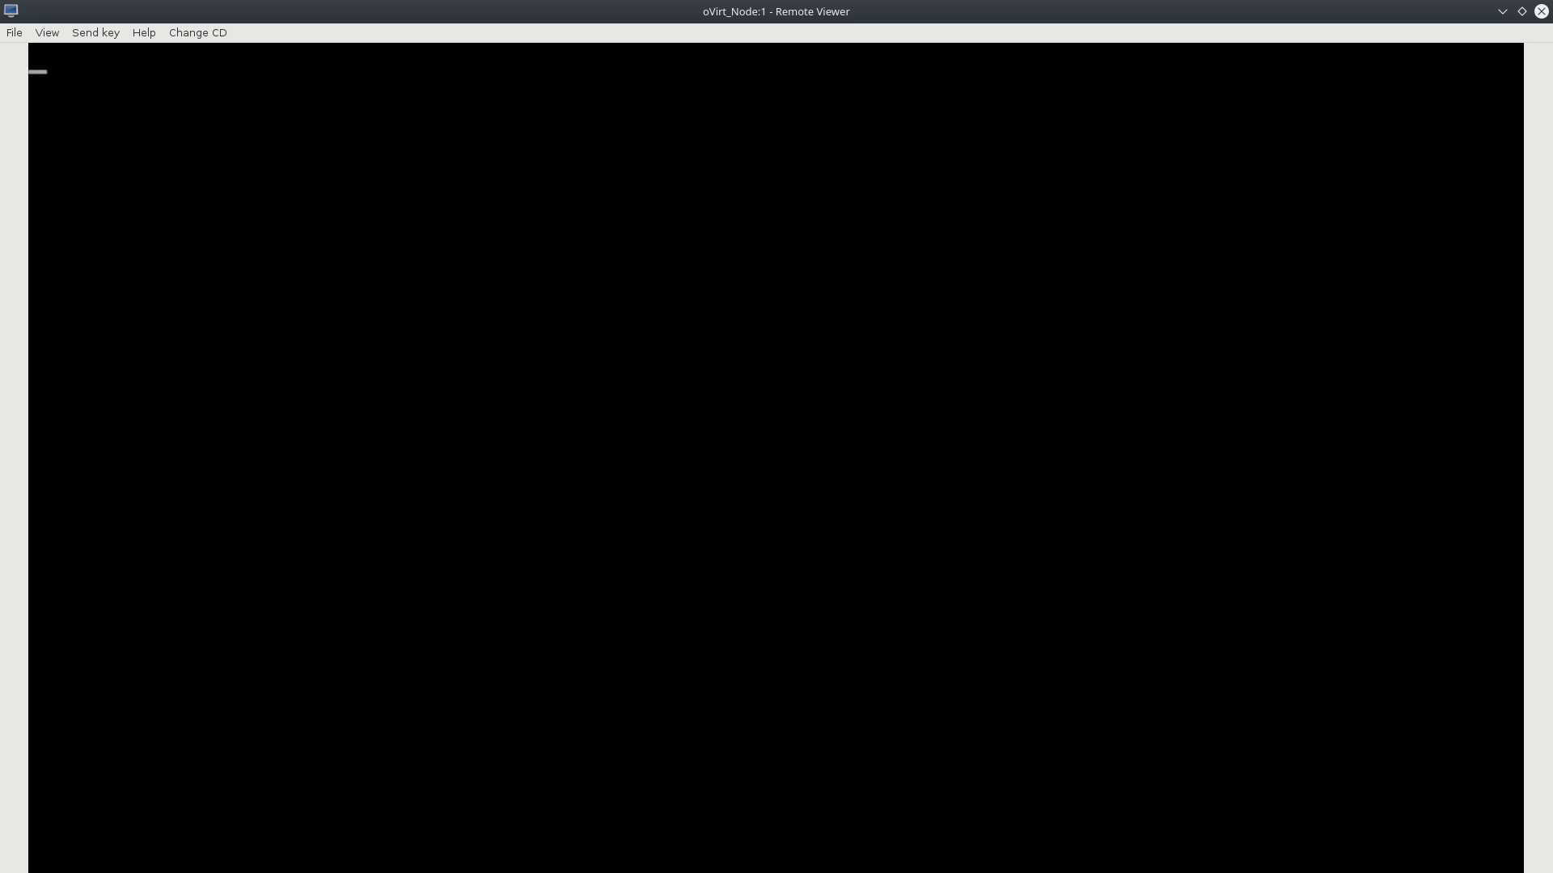
double_click(1000, 14)
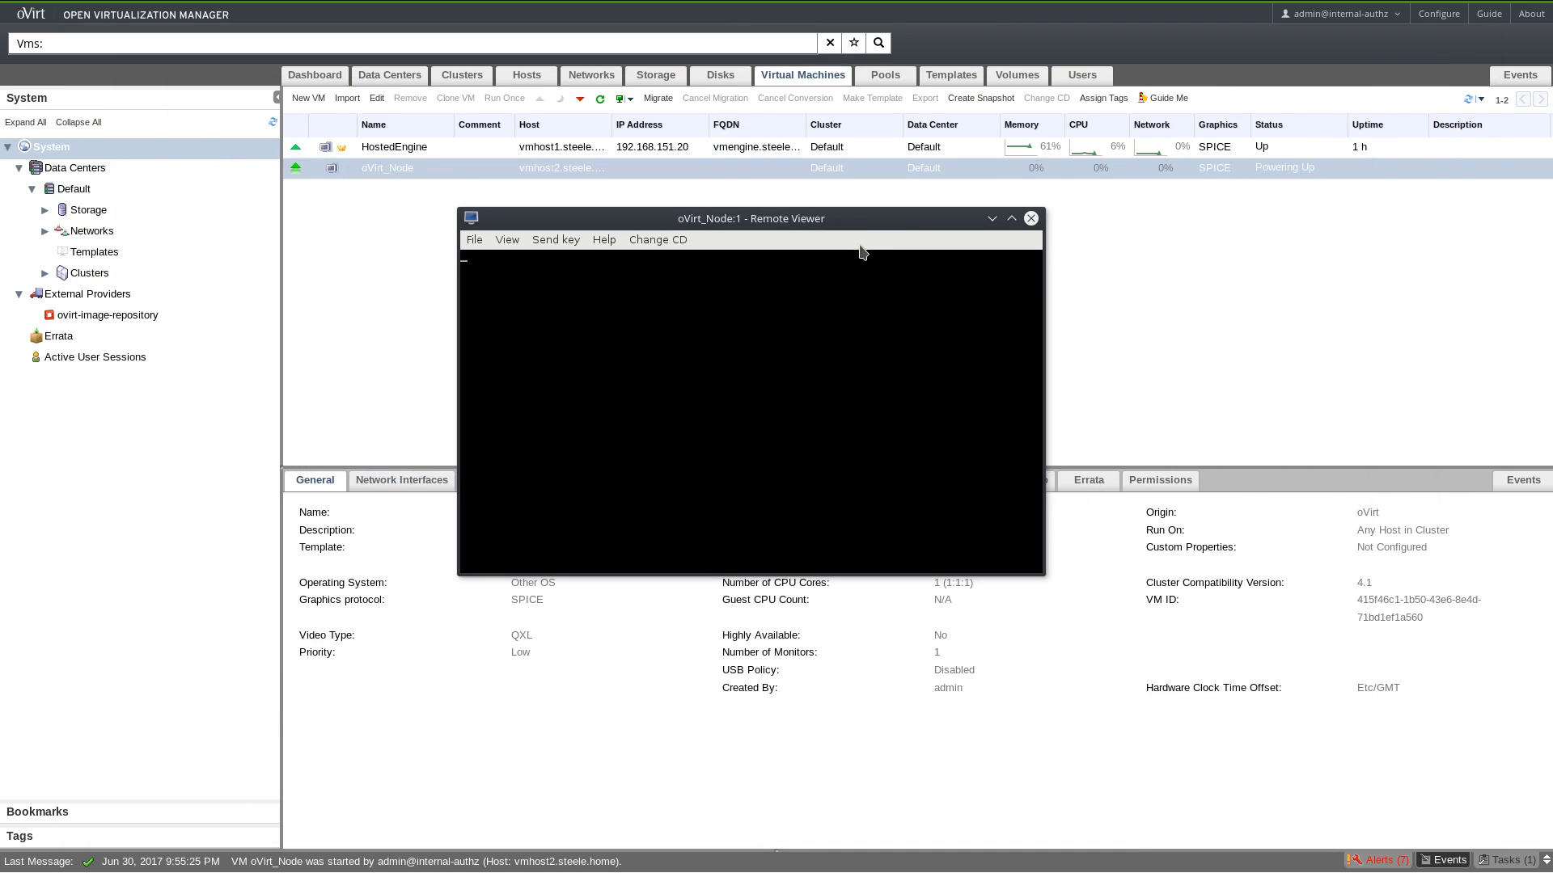
drag(867, 222, 890, 275)
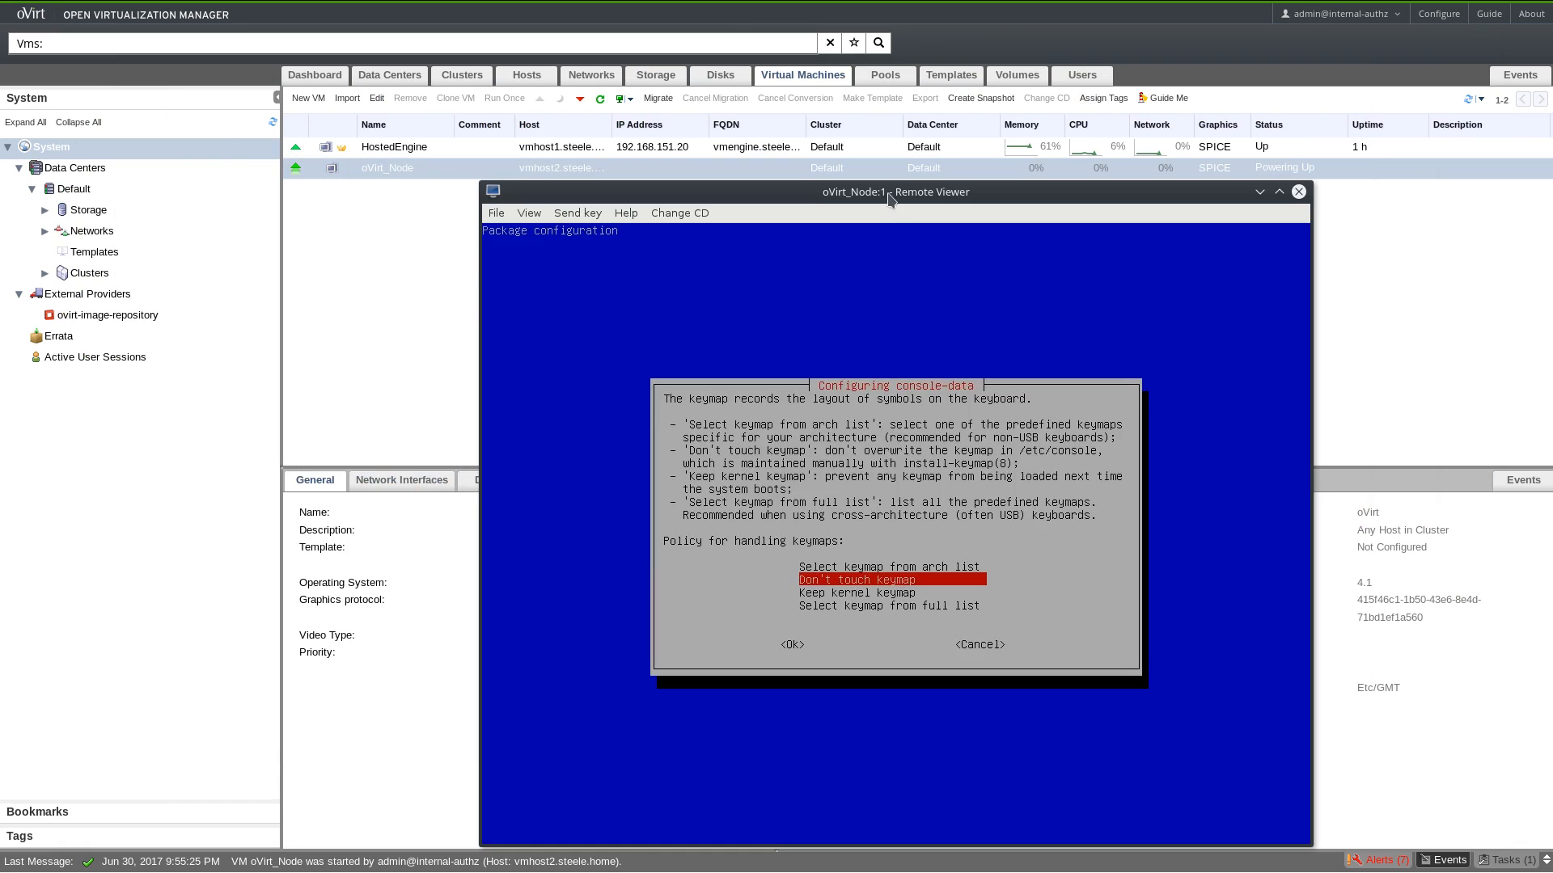
double_click(890, 194)
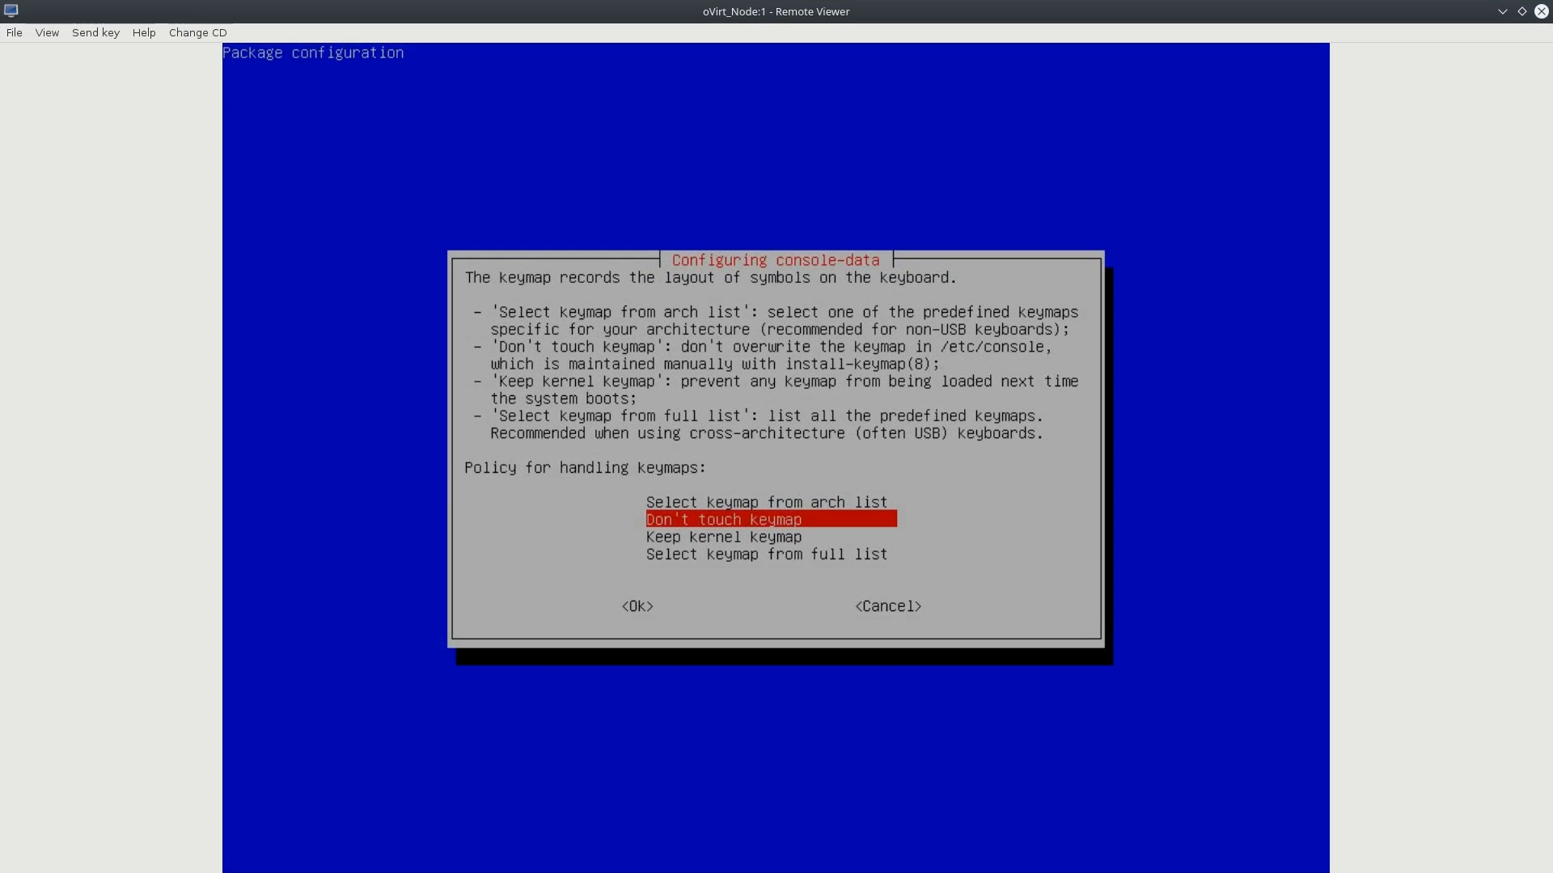
Keep the keymap untouched and accept 33 (US English) as the language.
key(Return)
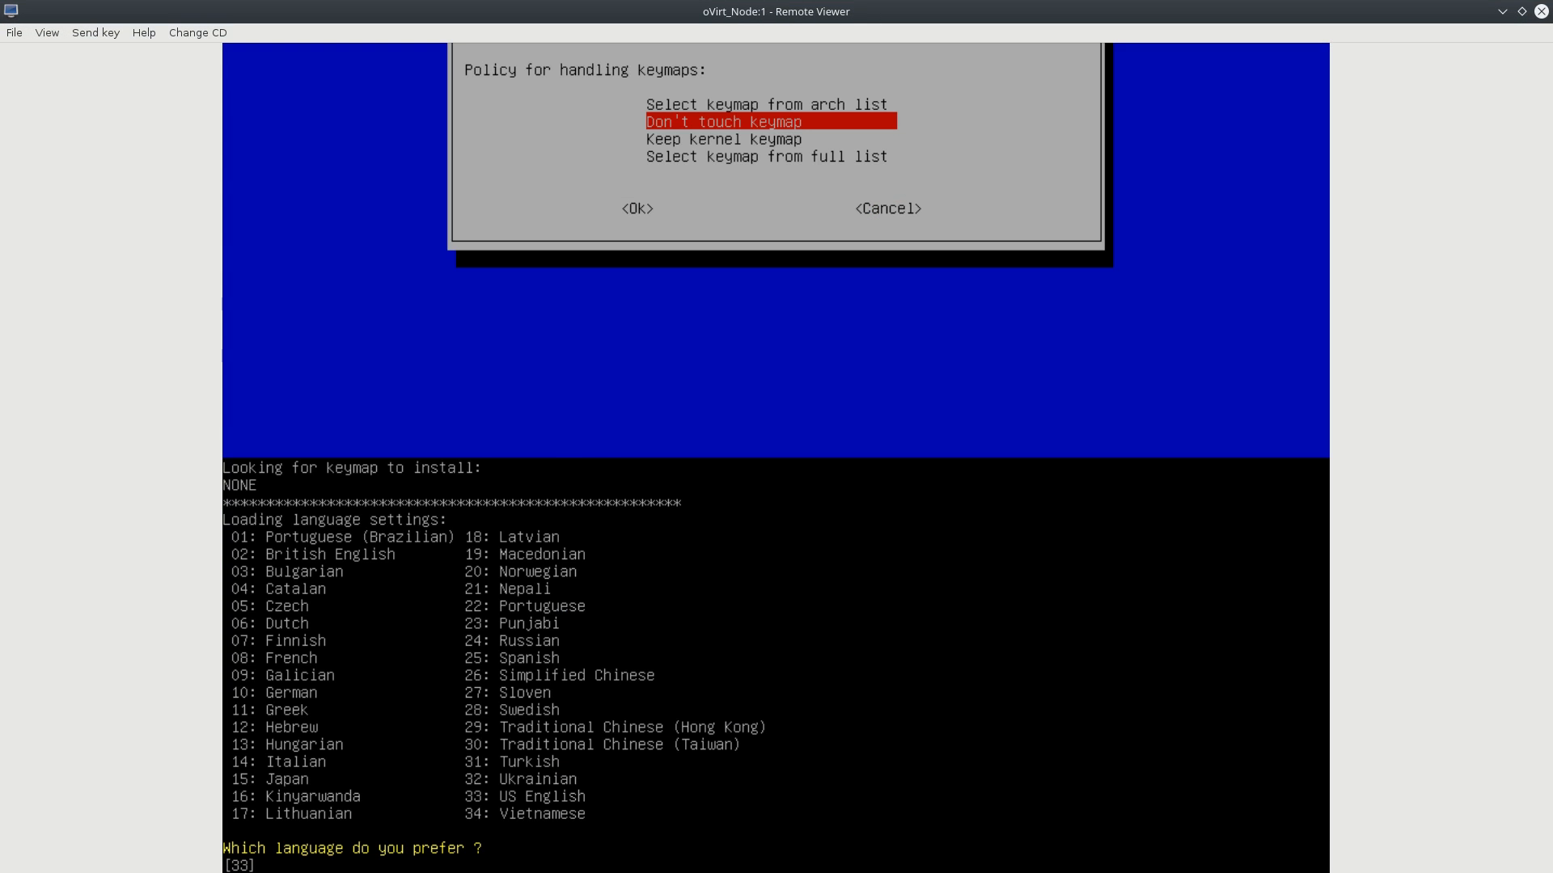
key(Return)
key(Return)
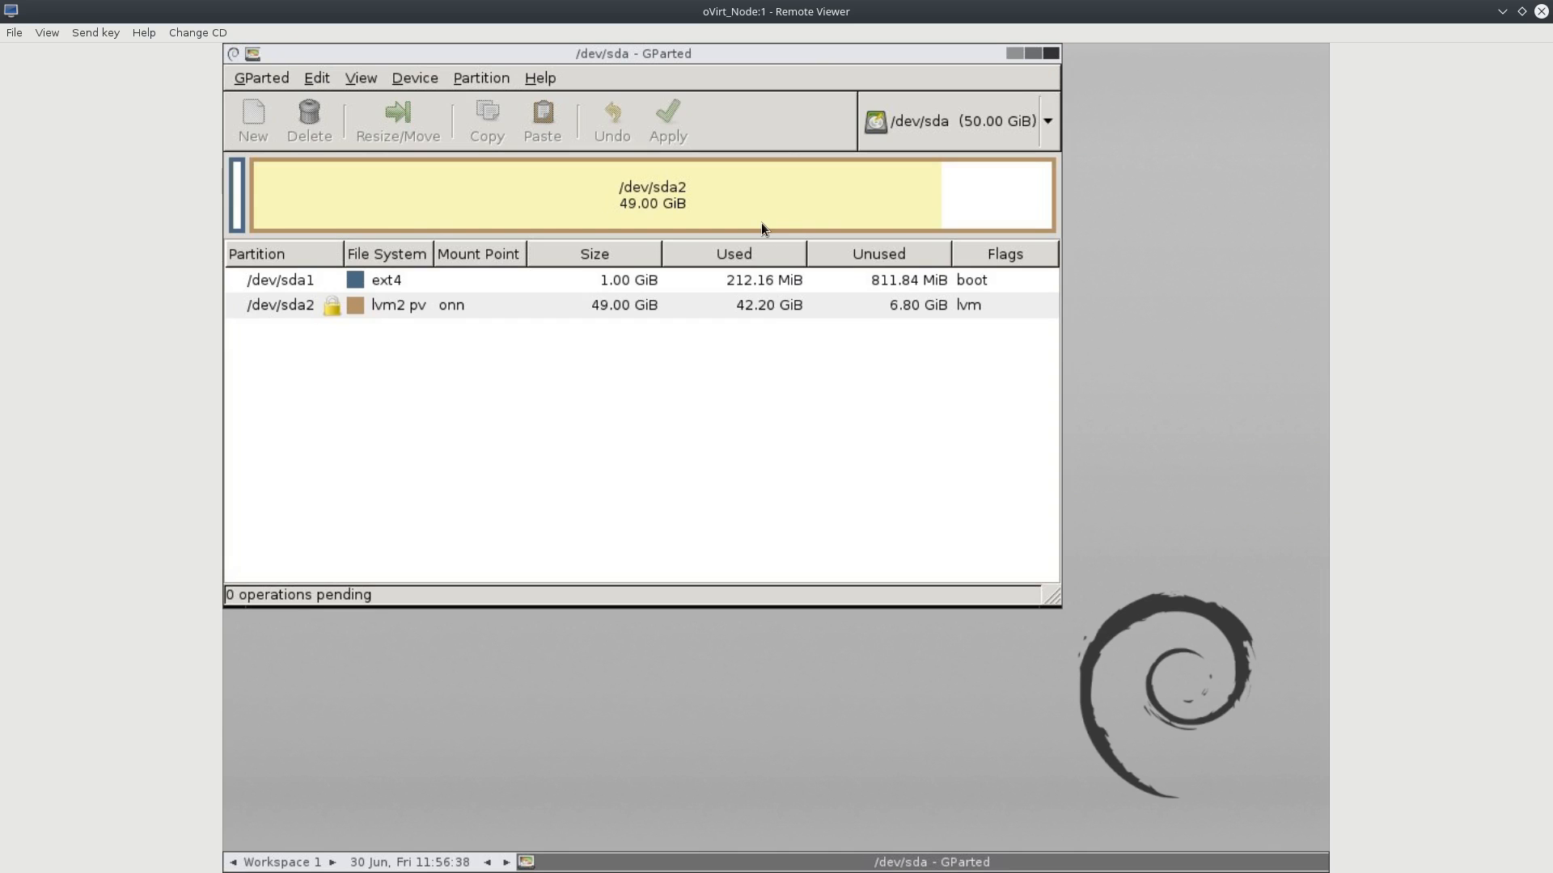
Deactivate the /dev/sda2 LVM volume and delete the partition.
click(760, 222)
right_click(762, 231)
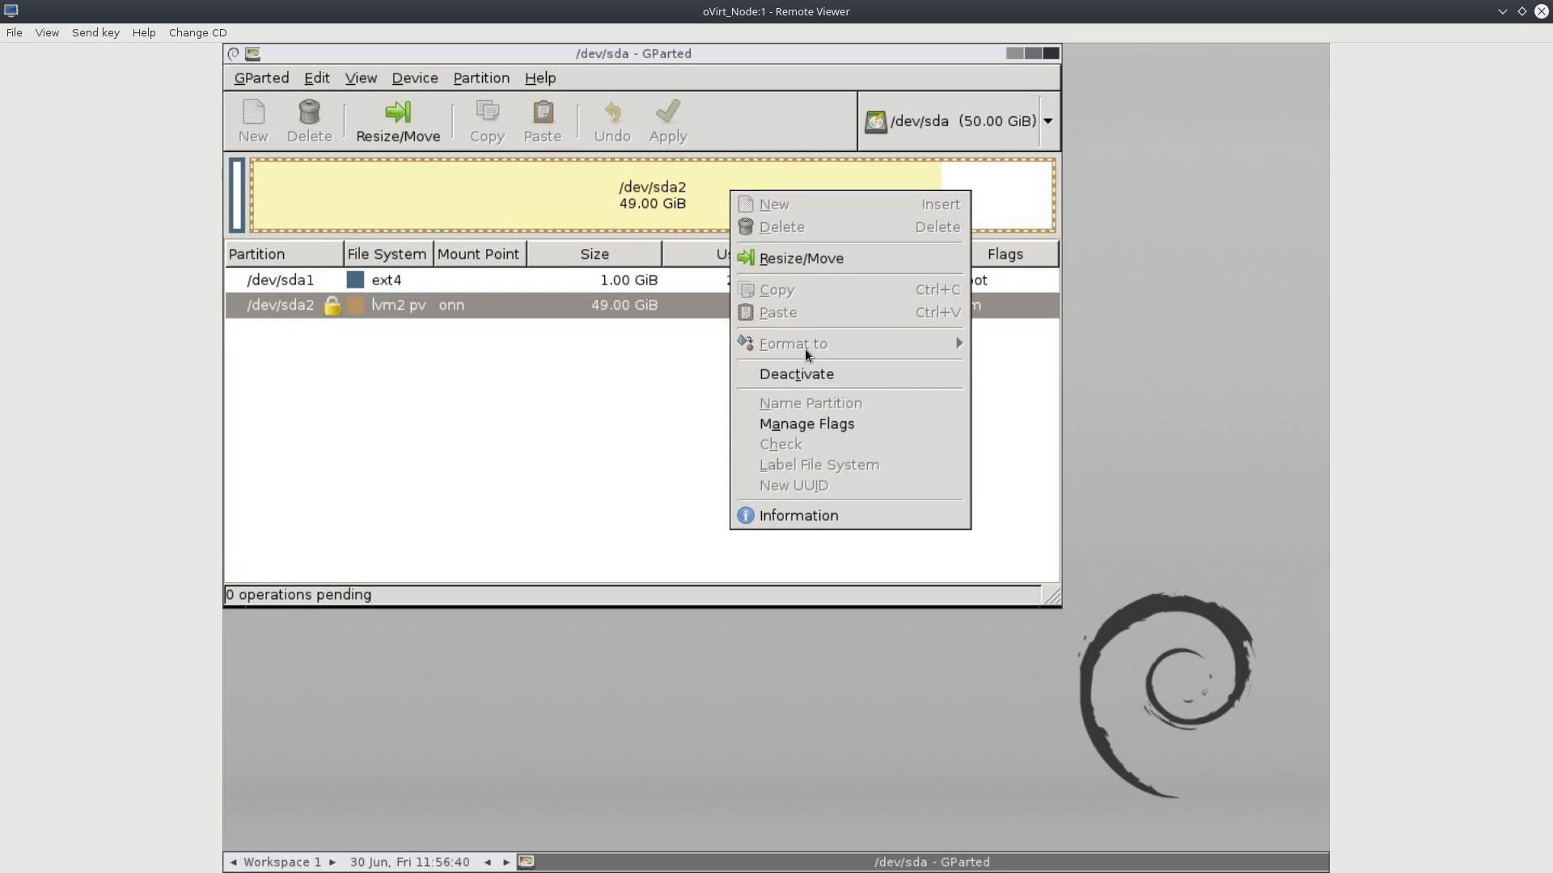
click(808, 370)
right_click(690, 198)
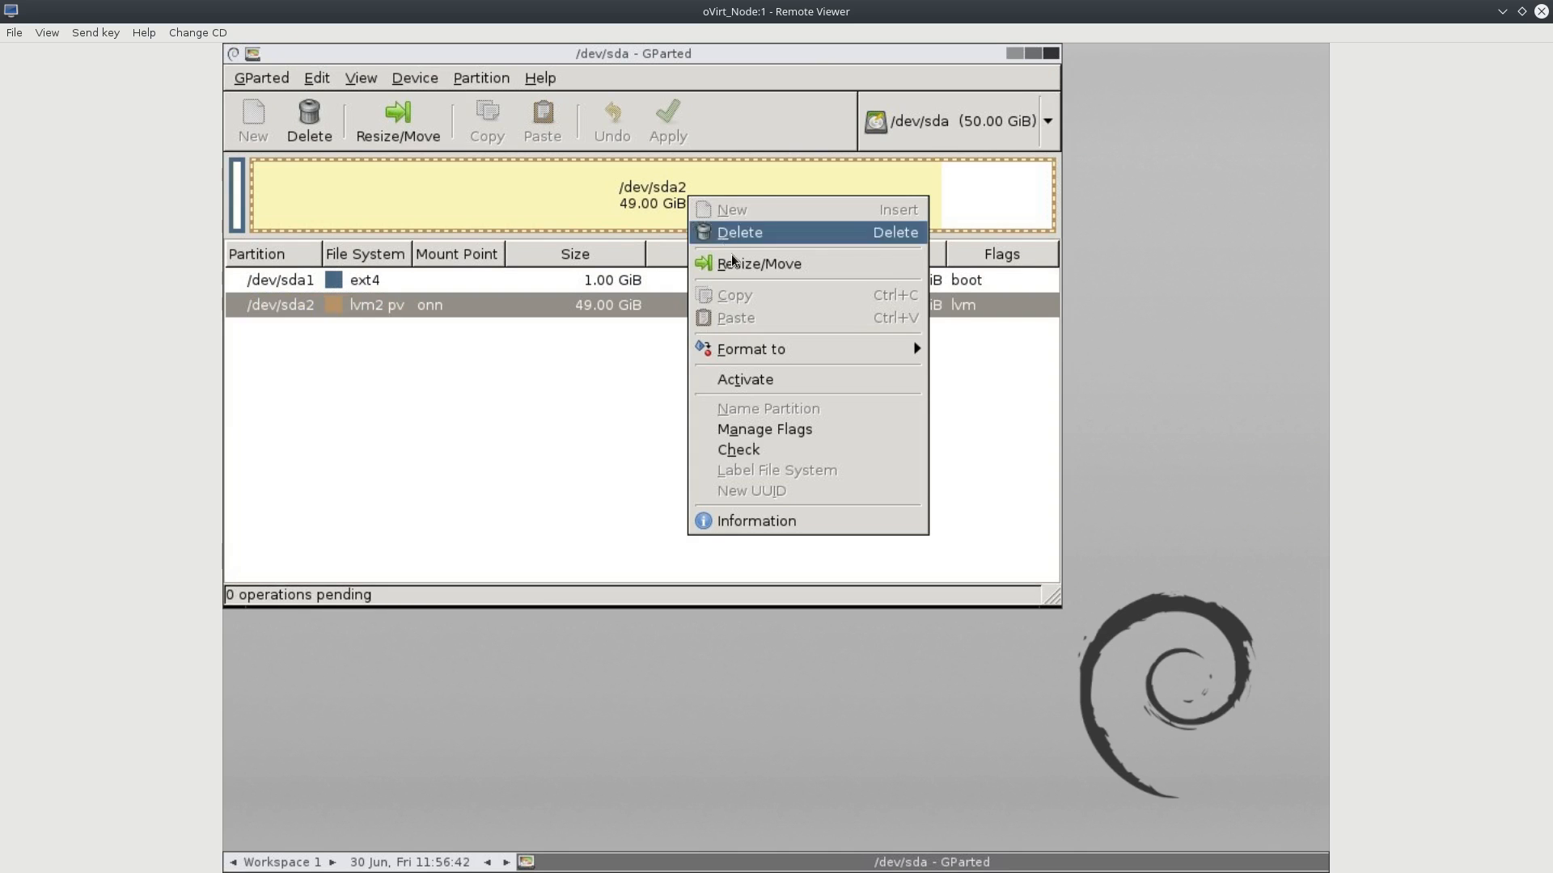
click(721, 235)
click(829, 479)
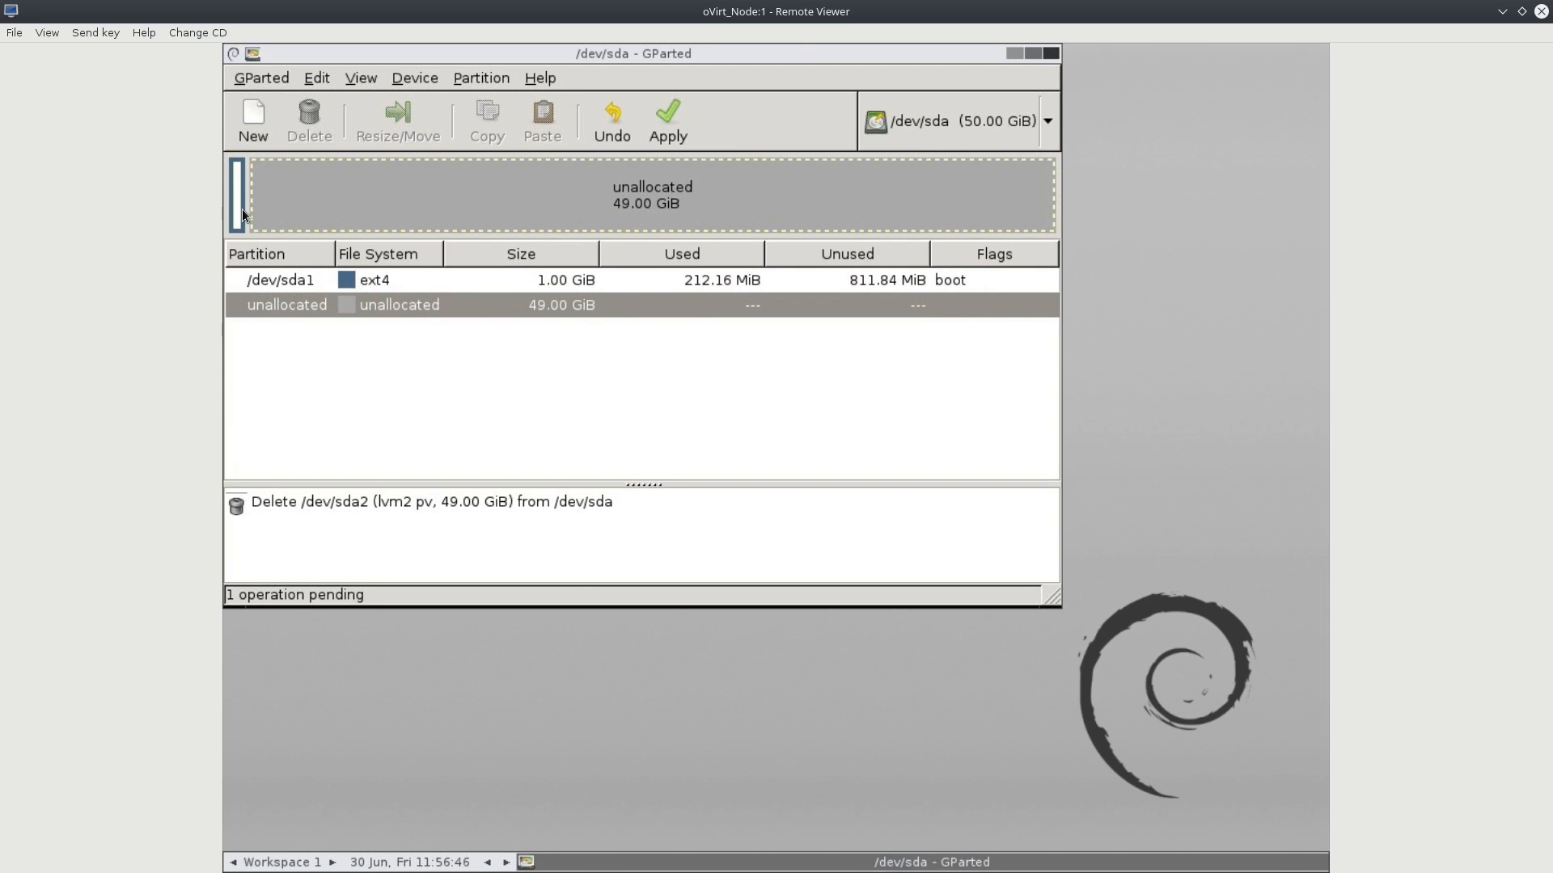
Delete /dev/sda1 and apply both deletions, leaving 50.00 GiB unallocated.
right_click(242, 211)
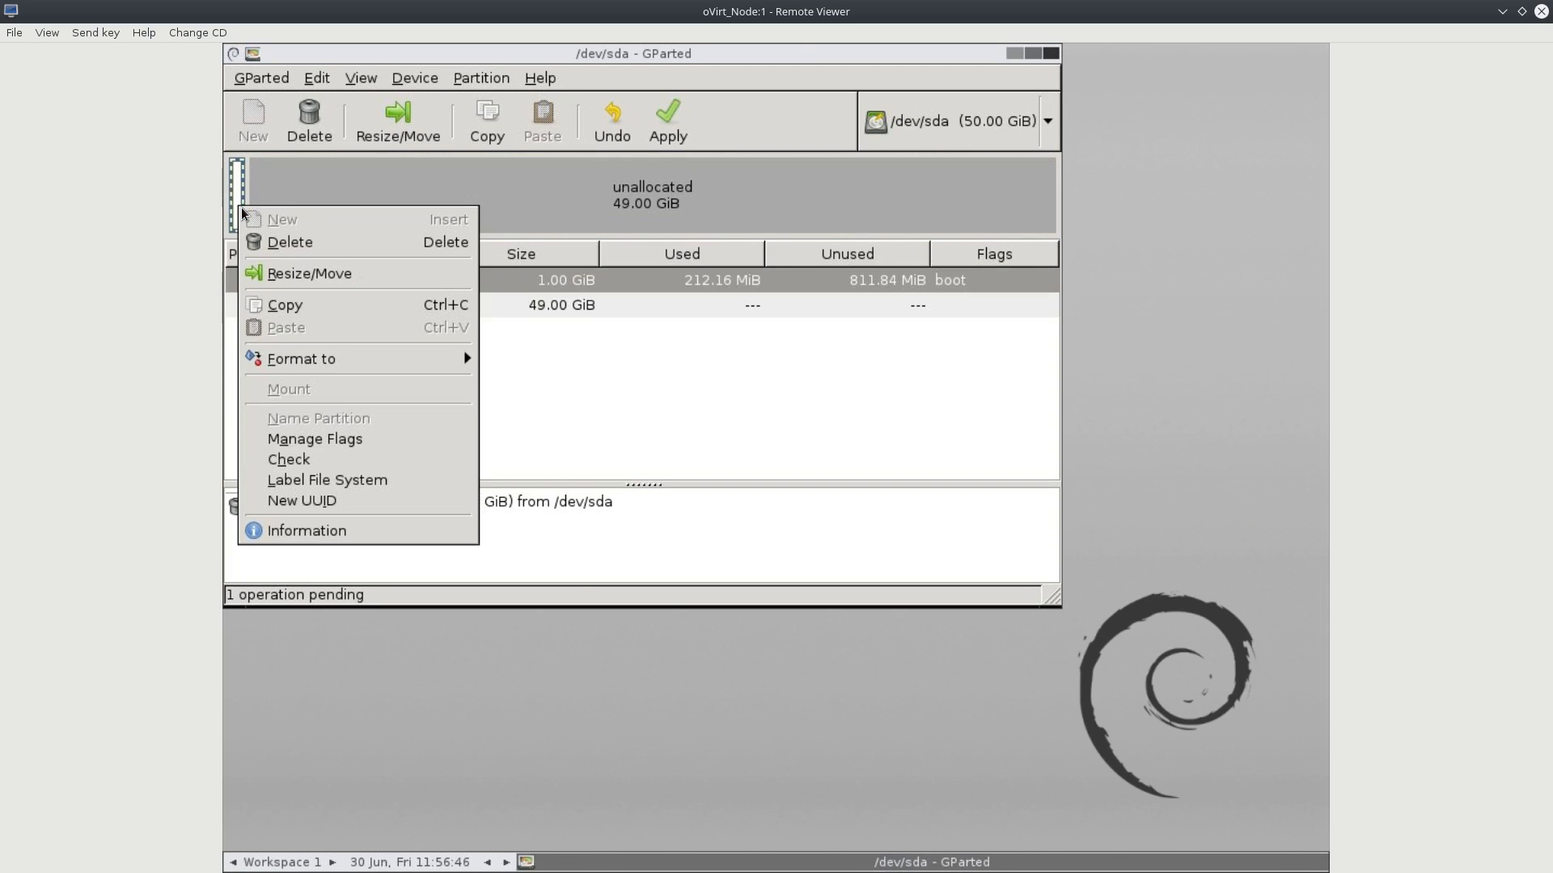
click(281, 244)
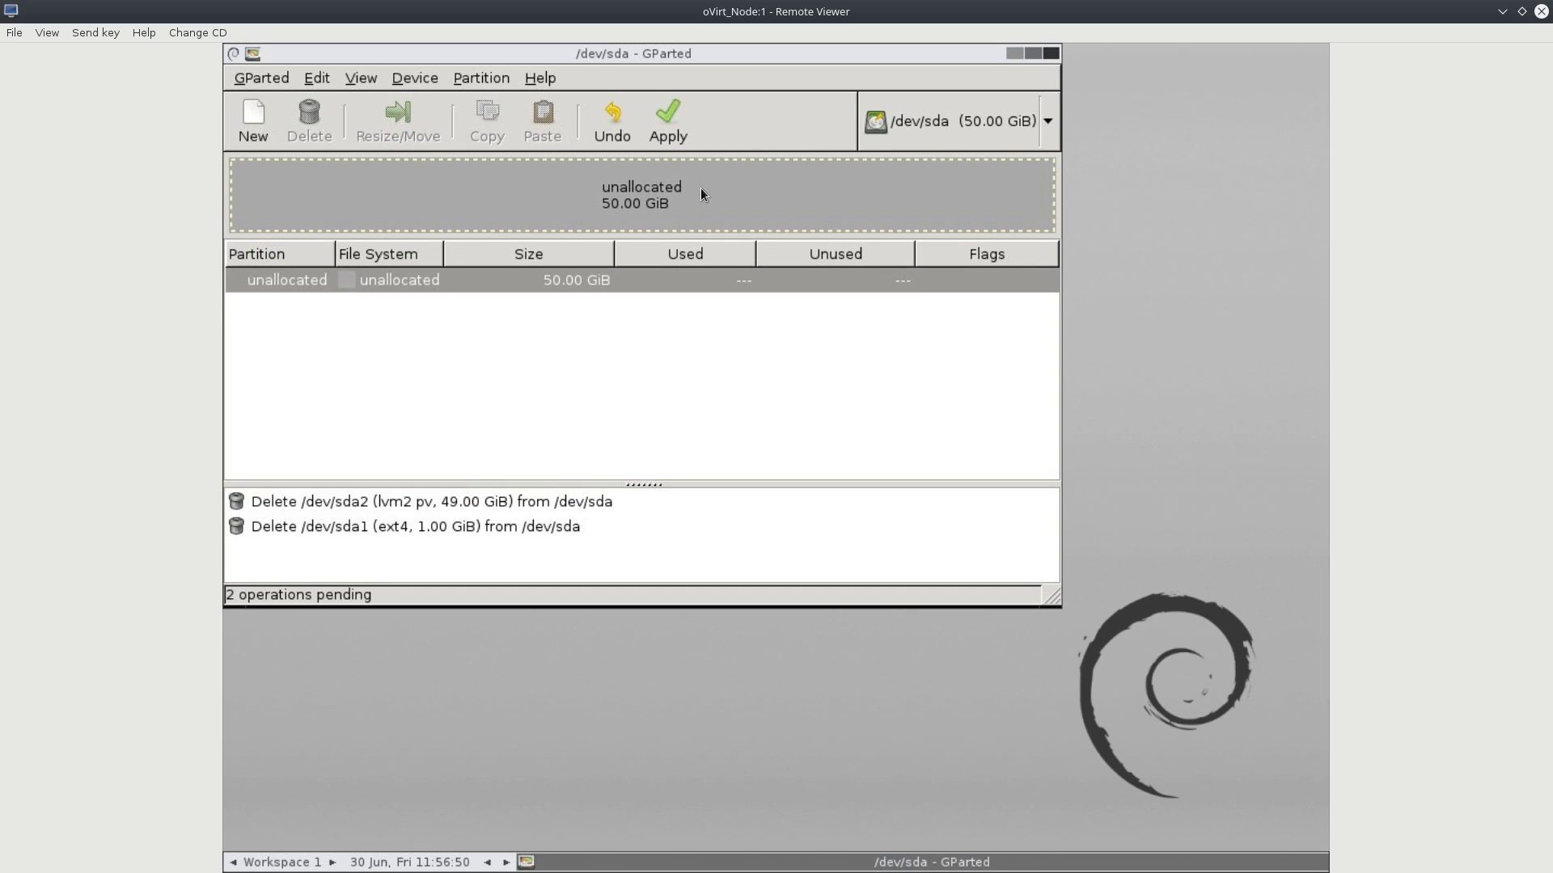
click(668, 103)
click(902, 380)
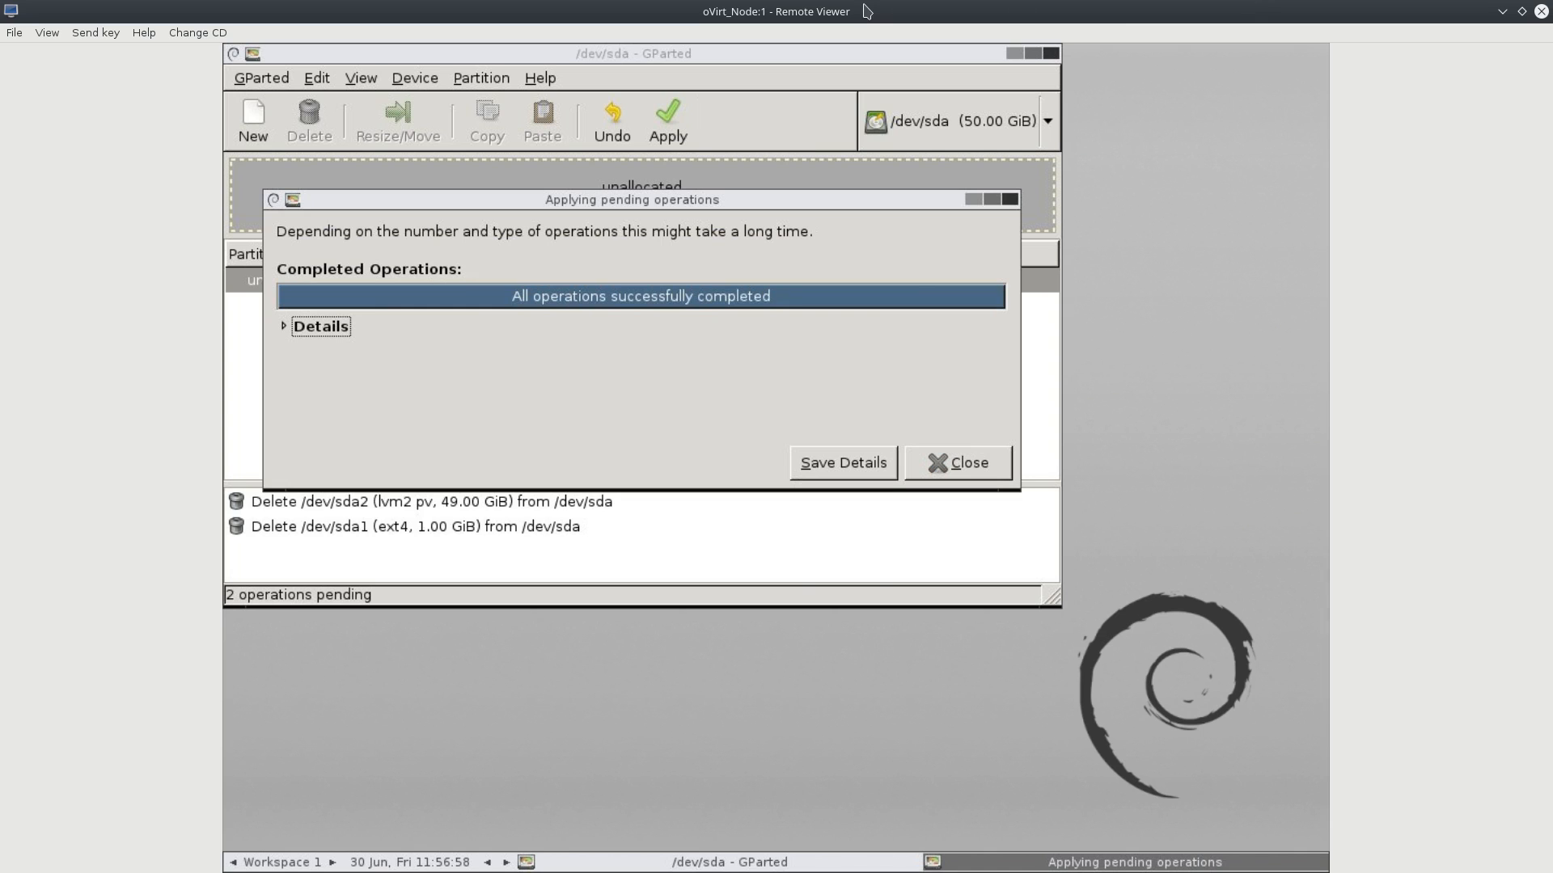
click(930, 462)
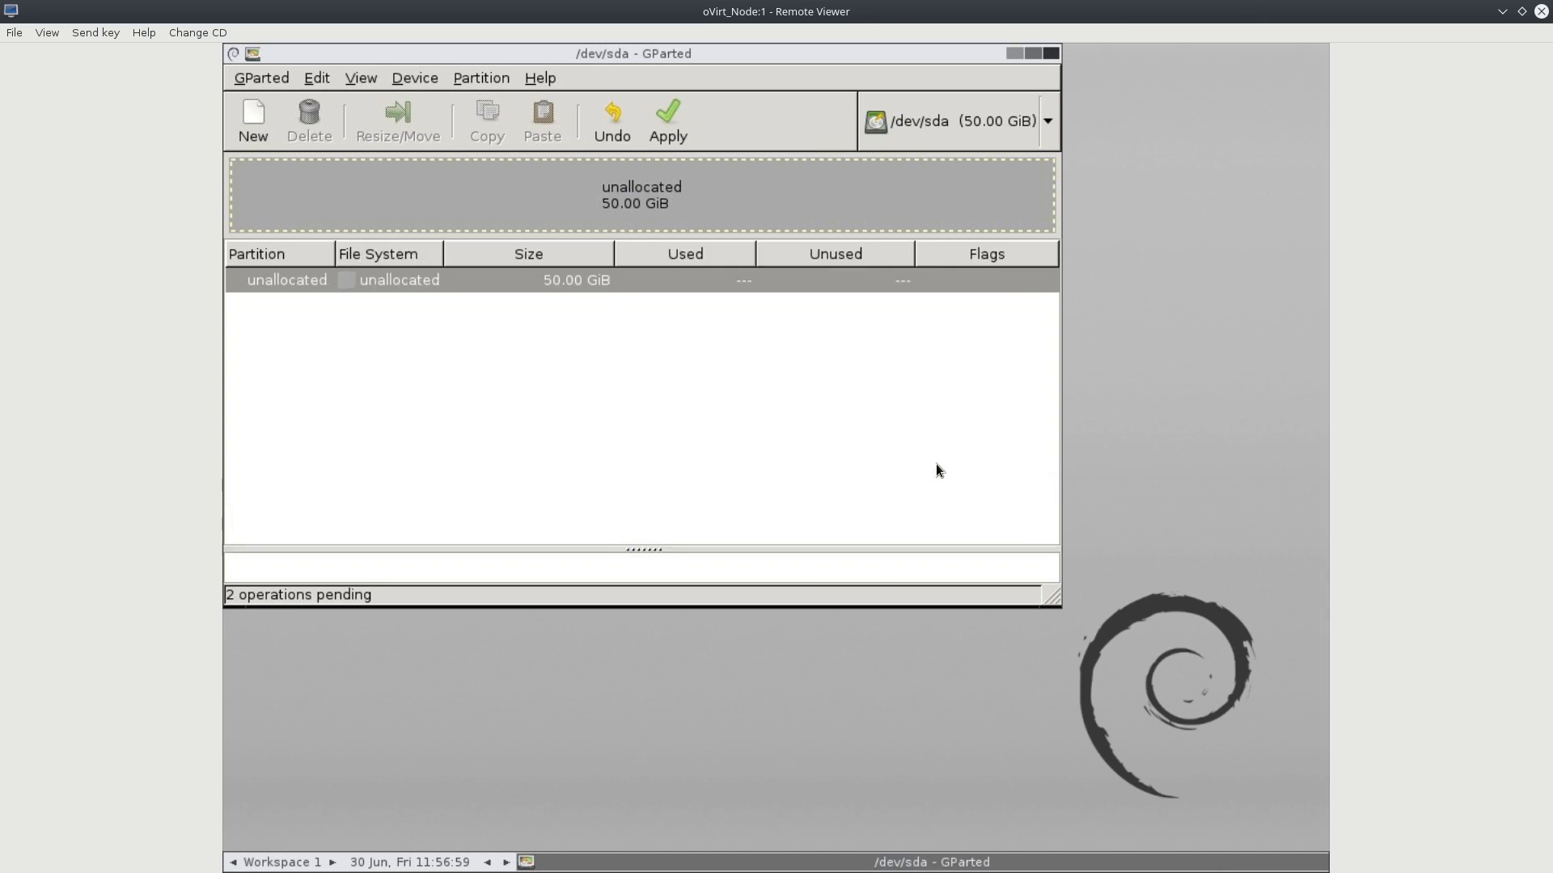
double_click(794, 16)
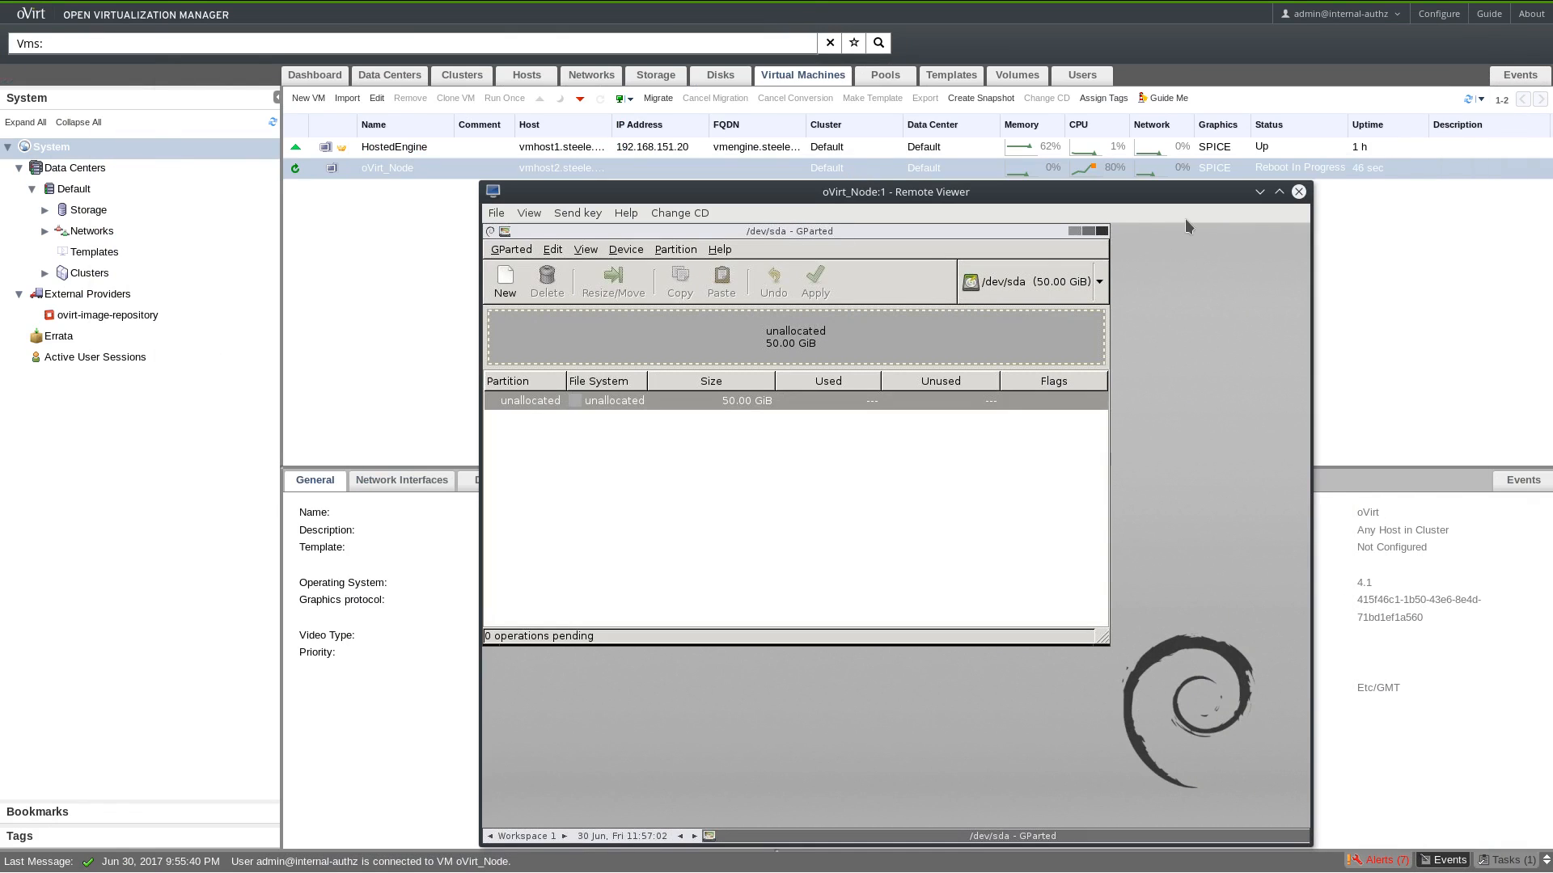
Close the Remote Viewer console session for oVirt_Node.
click(1299, 192)
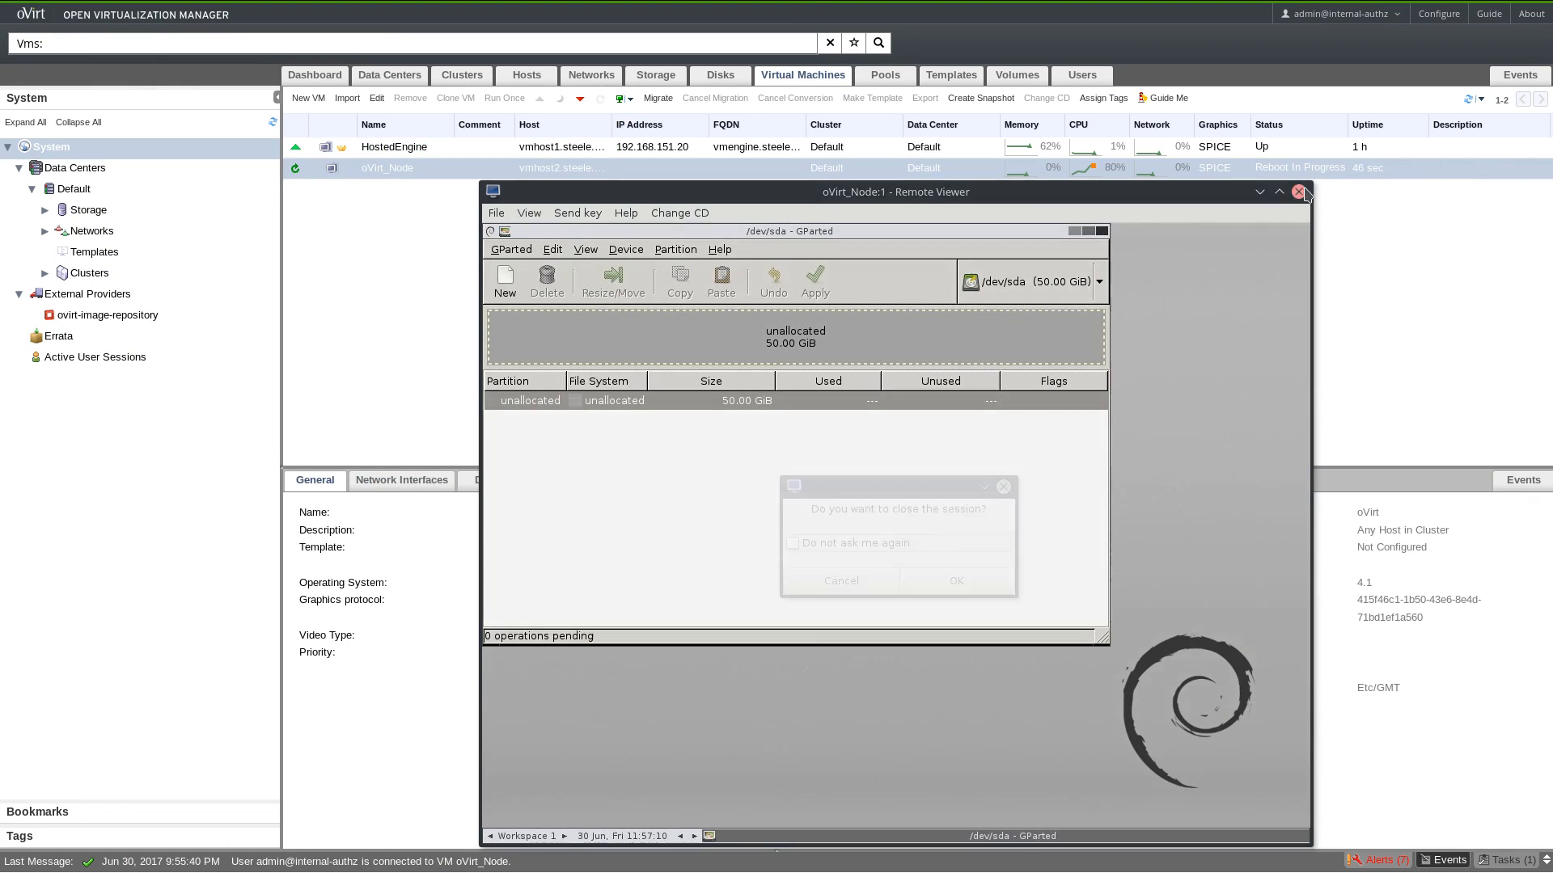
click(919, 587)
right_click(633, 167)
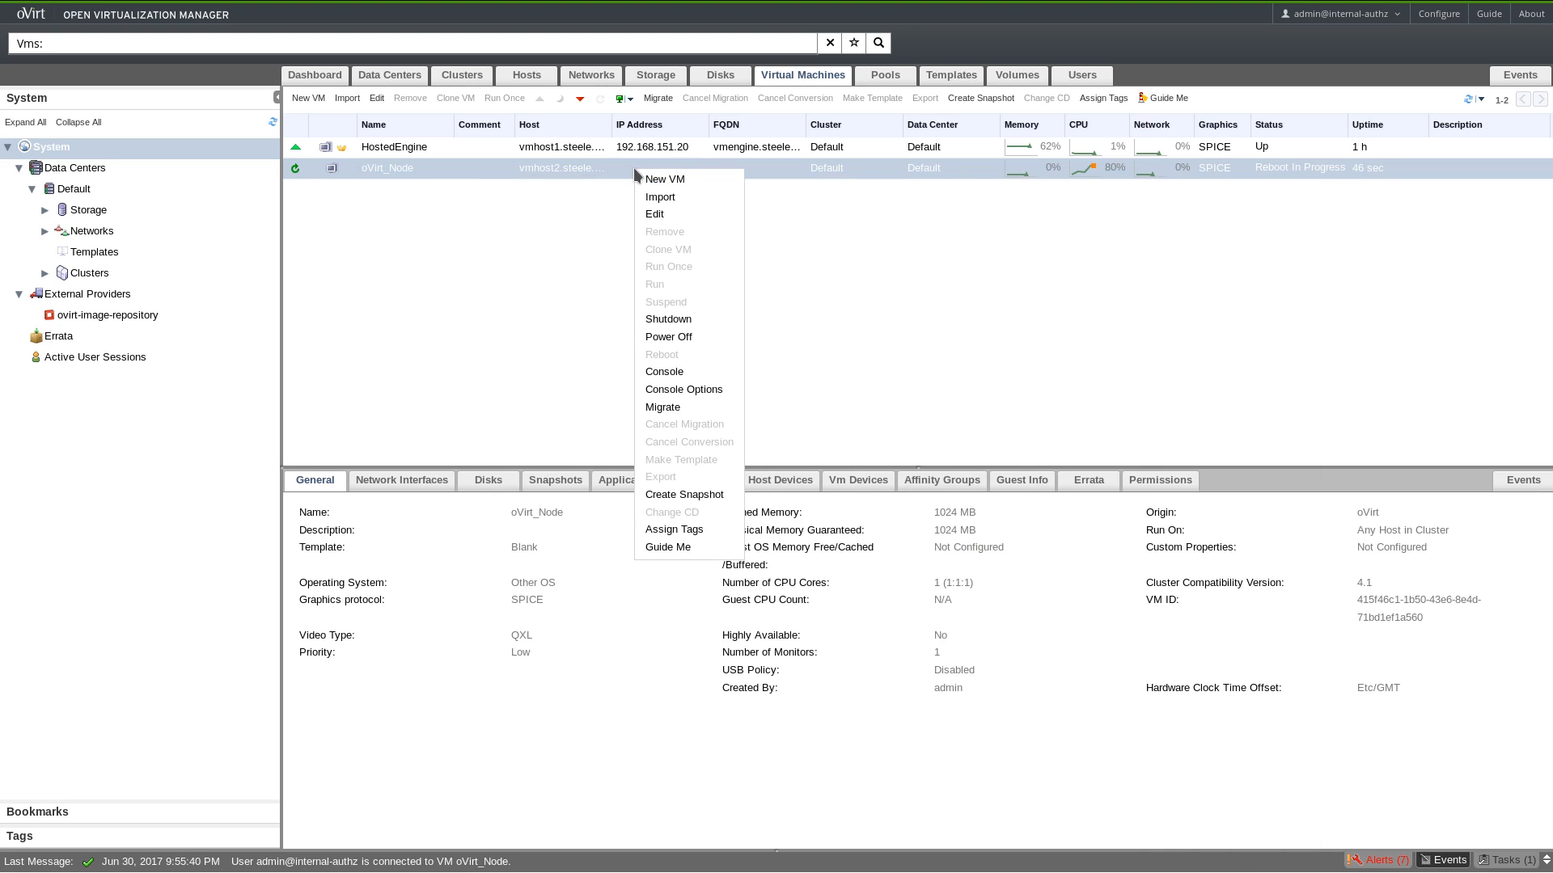
Power off the oVirt_Node virtual machine.
click(672, 337)
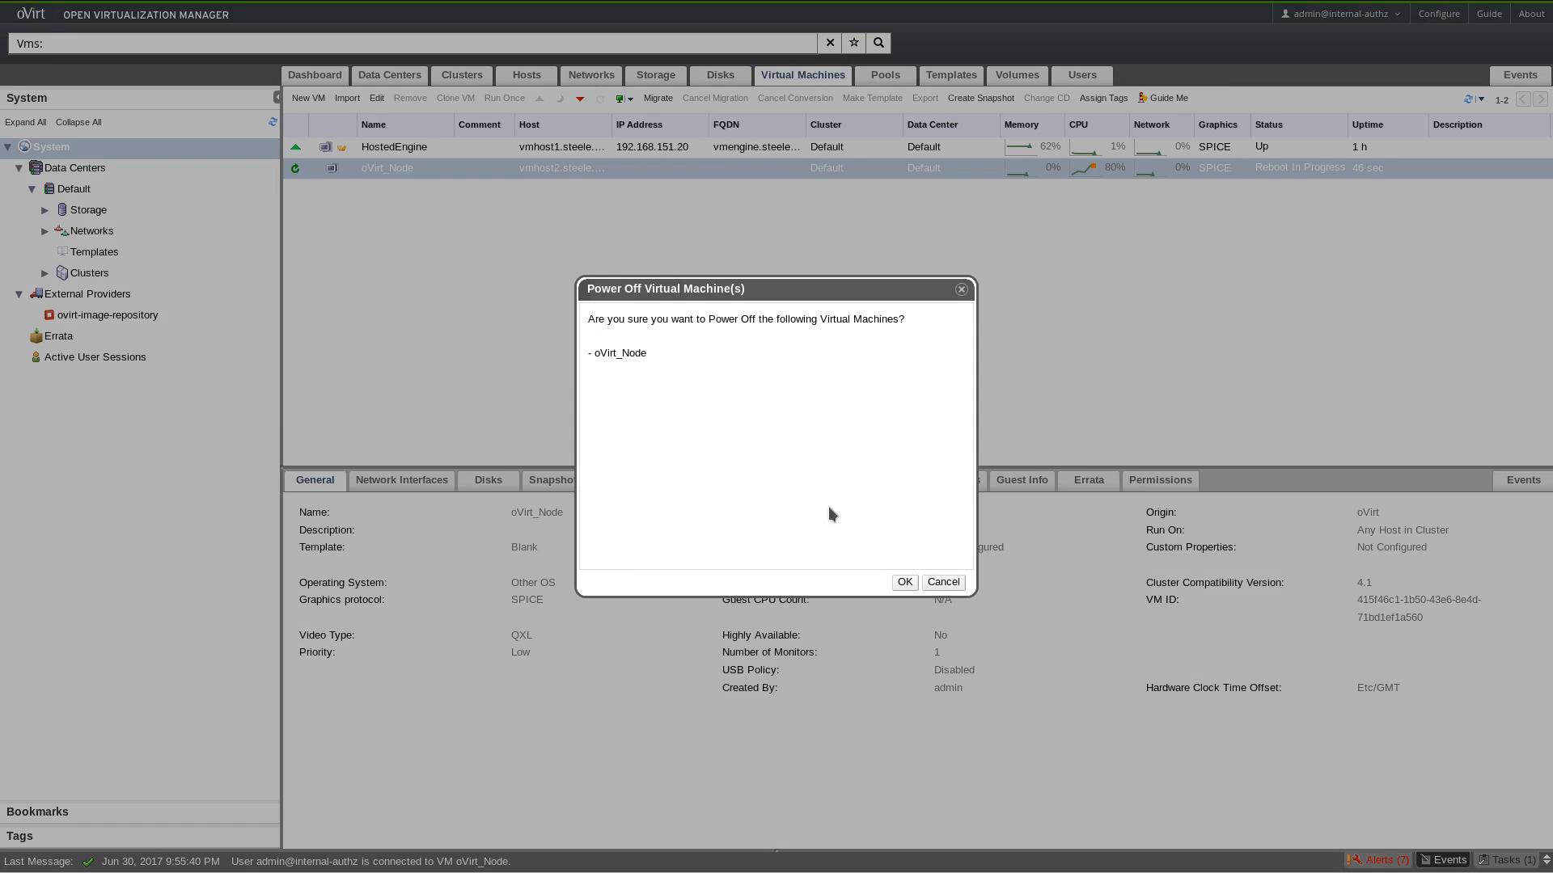
click(904, 581)
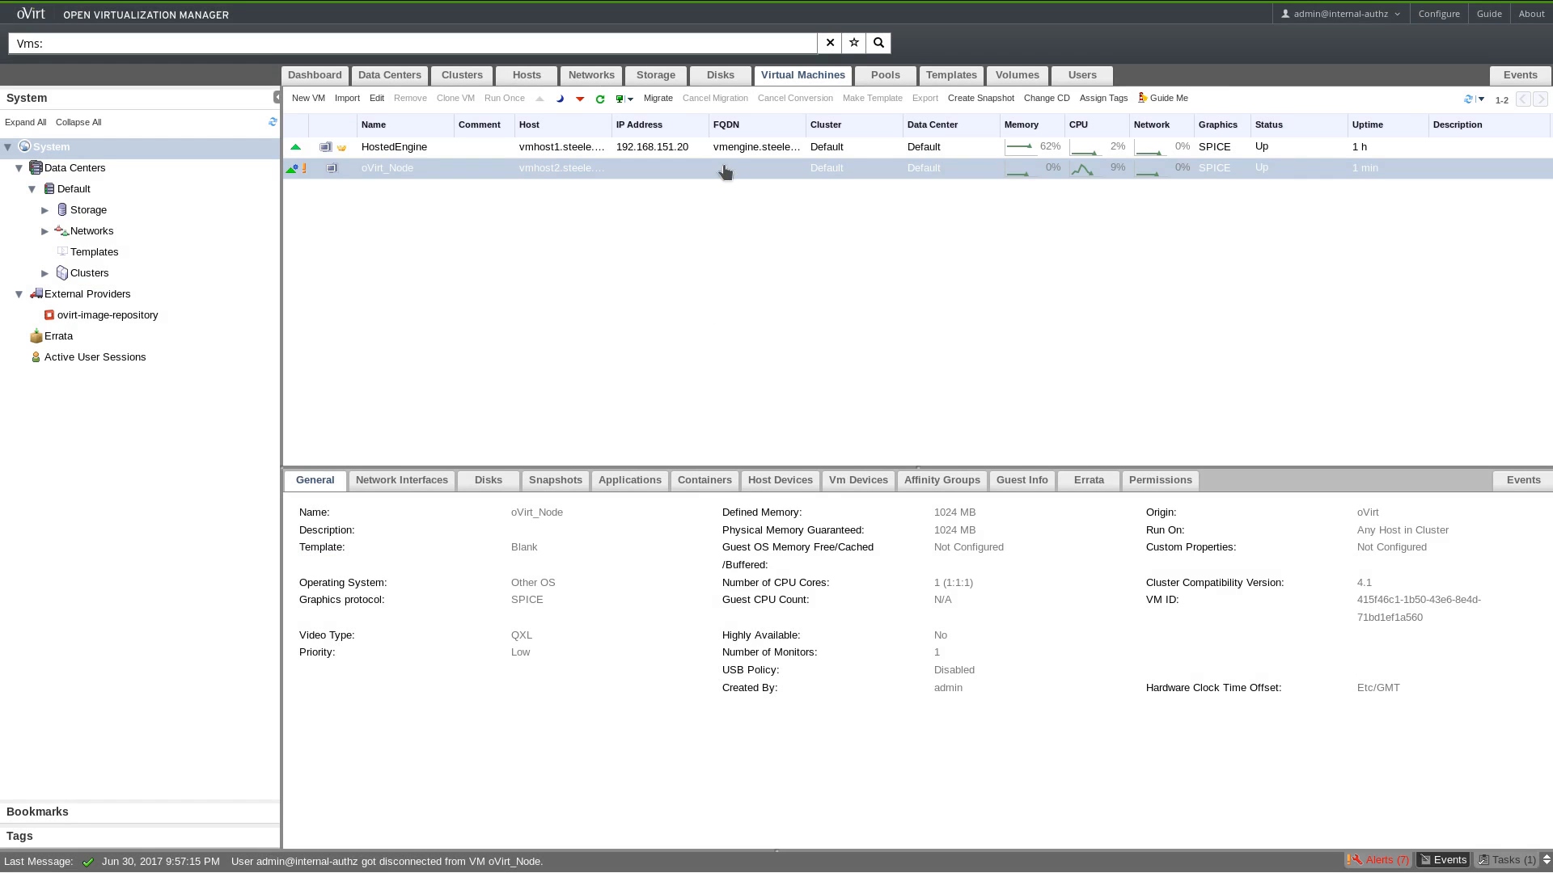
right_click(725, 171)
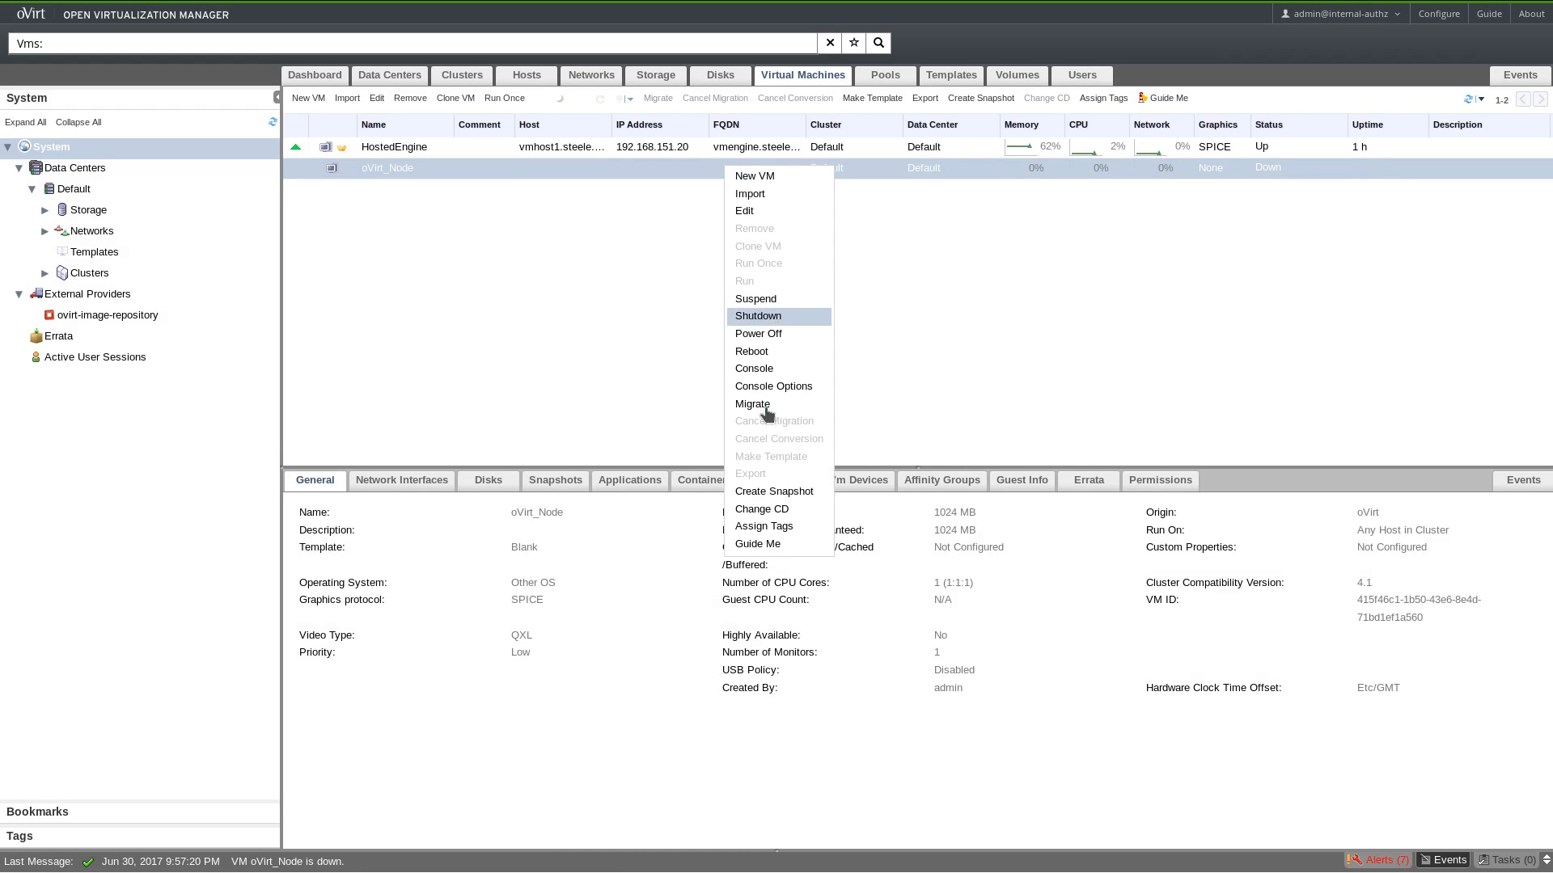
click(909, 251)
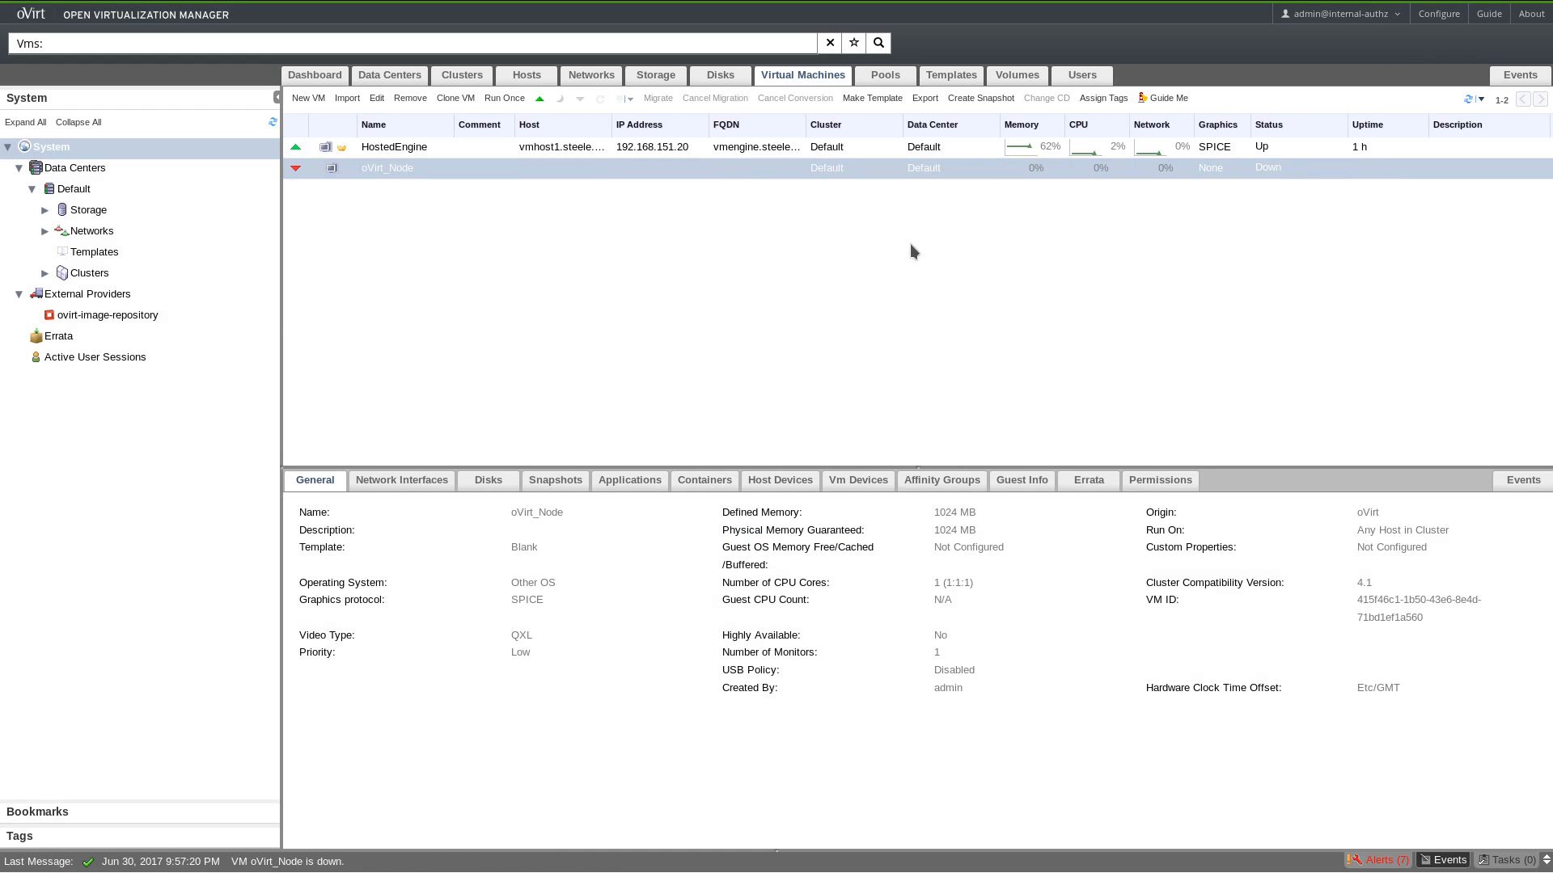
Remove oVirt_Node together with its disks.
right_click(700, 169)
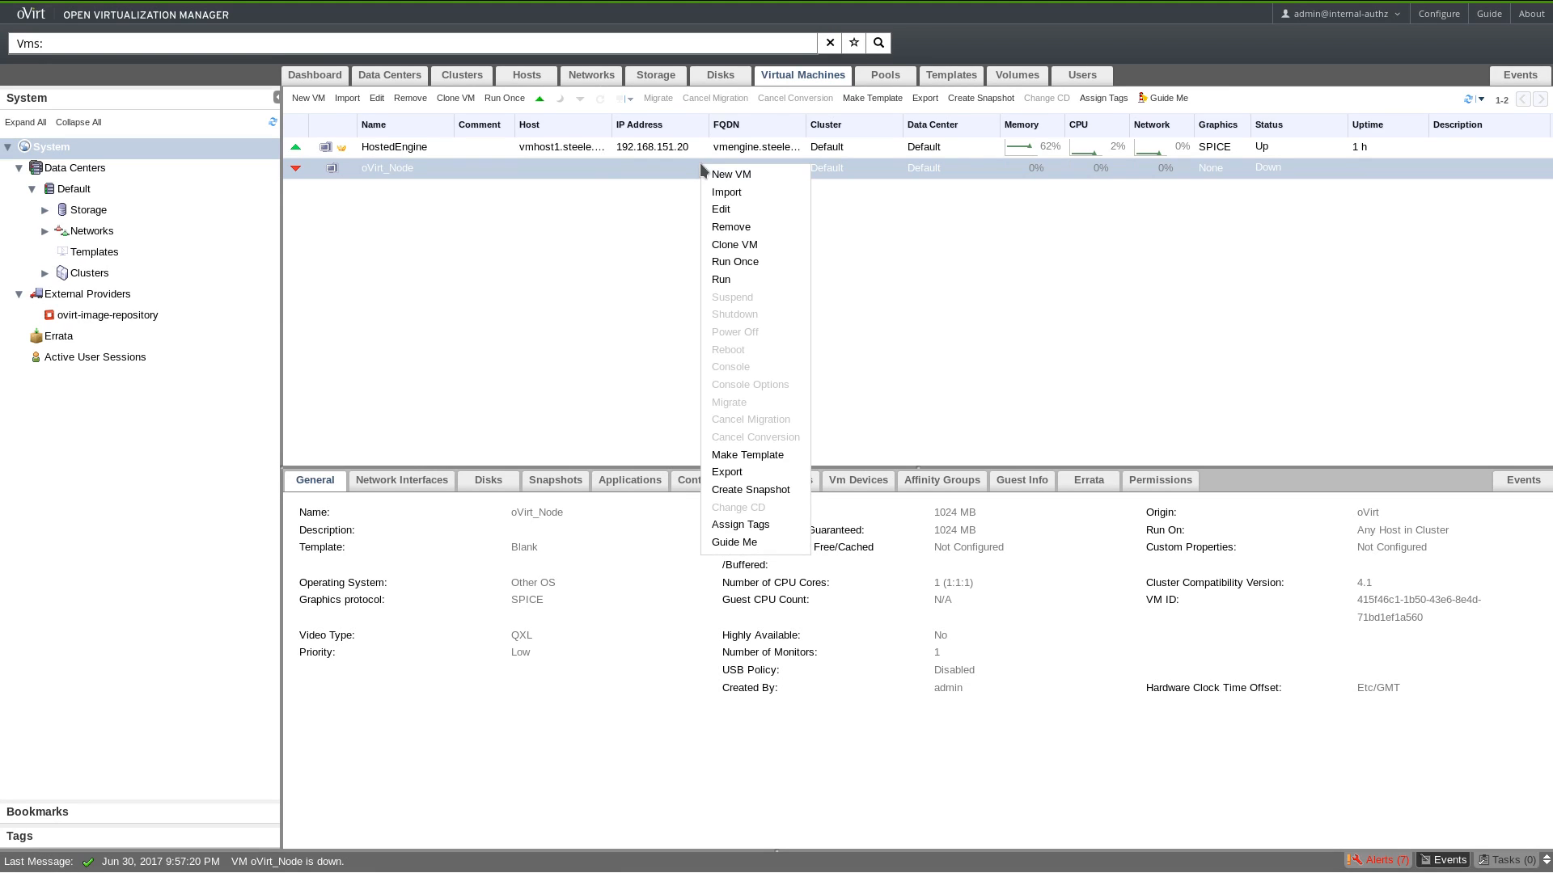
click(752, 228)
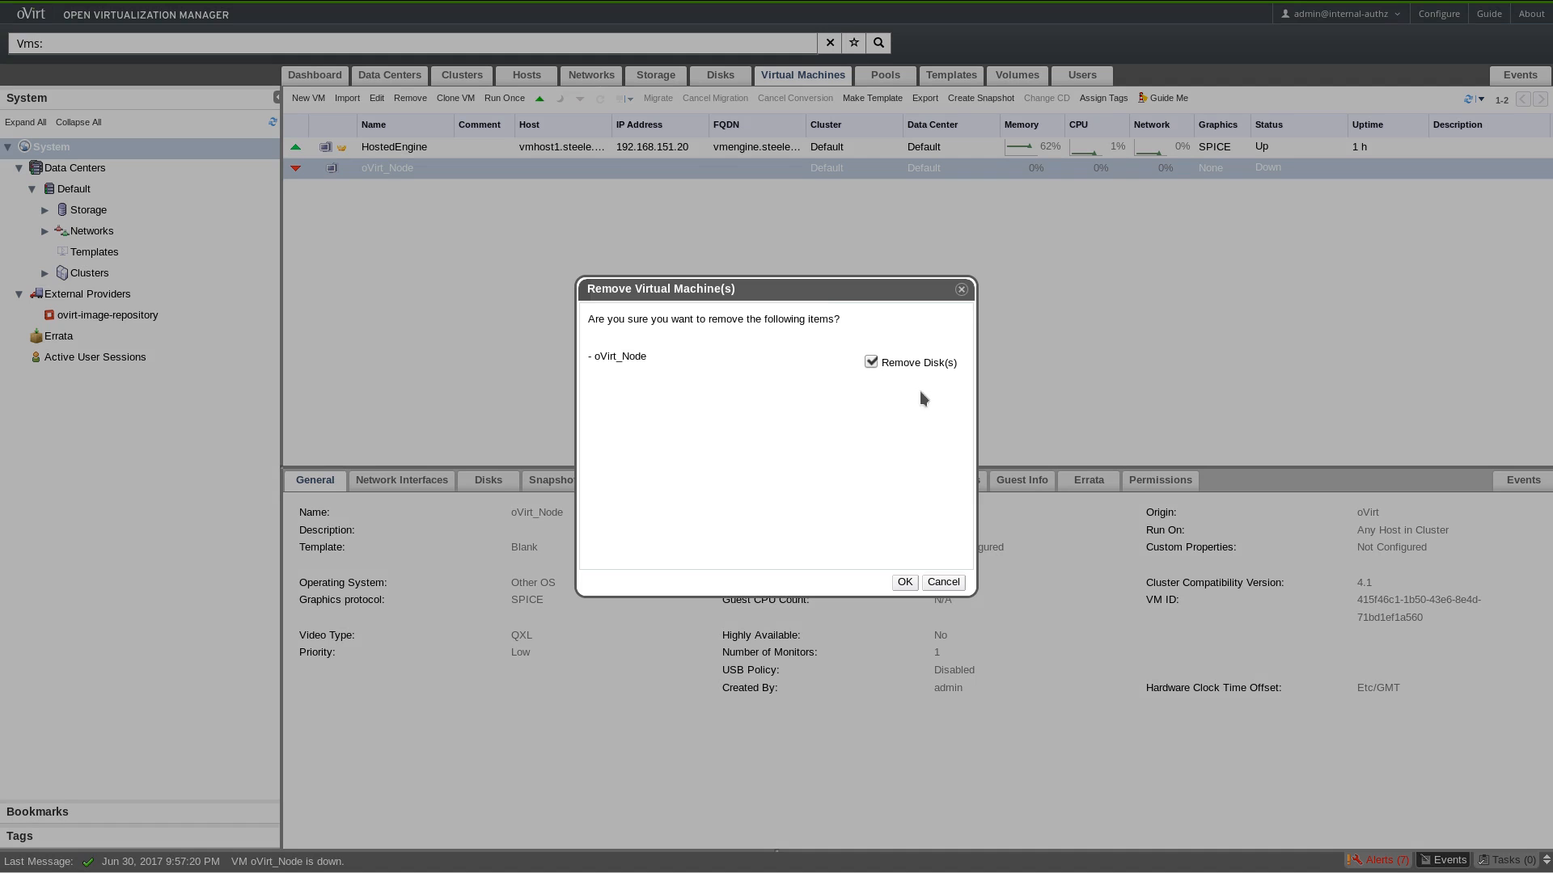
click(905, 582)
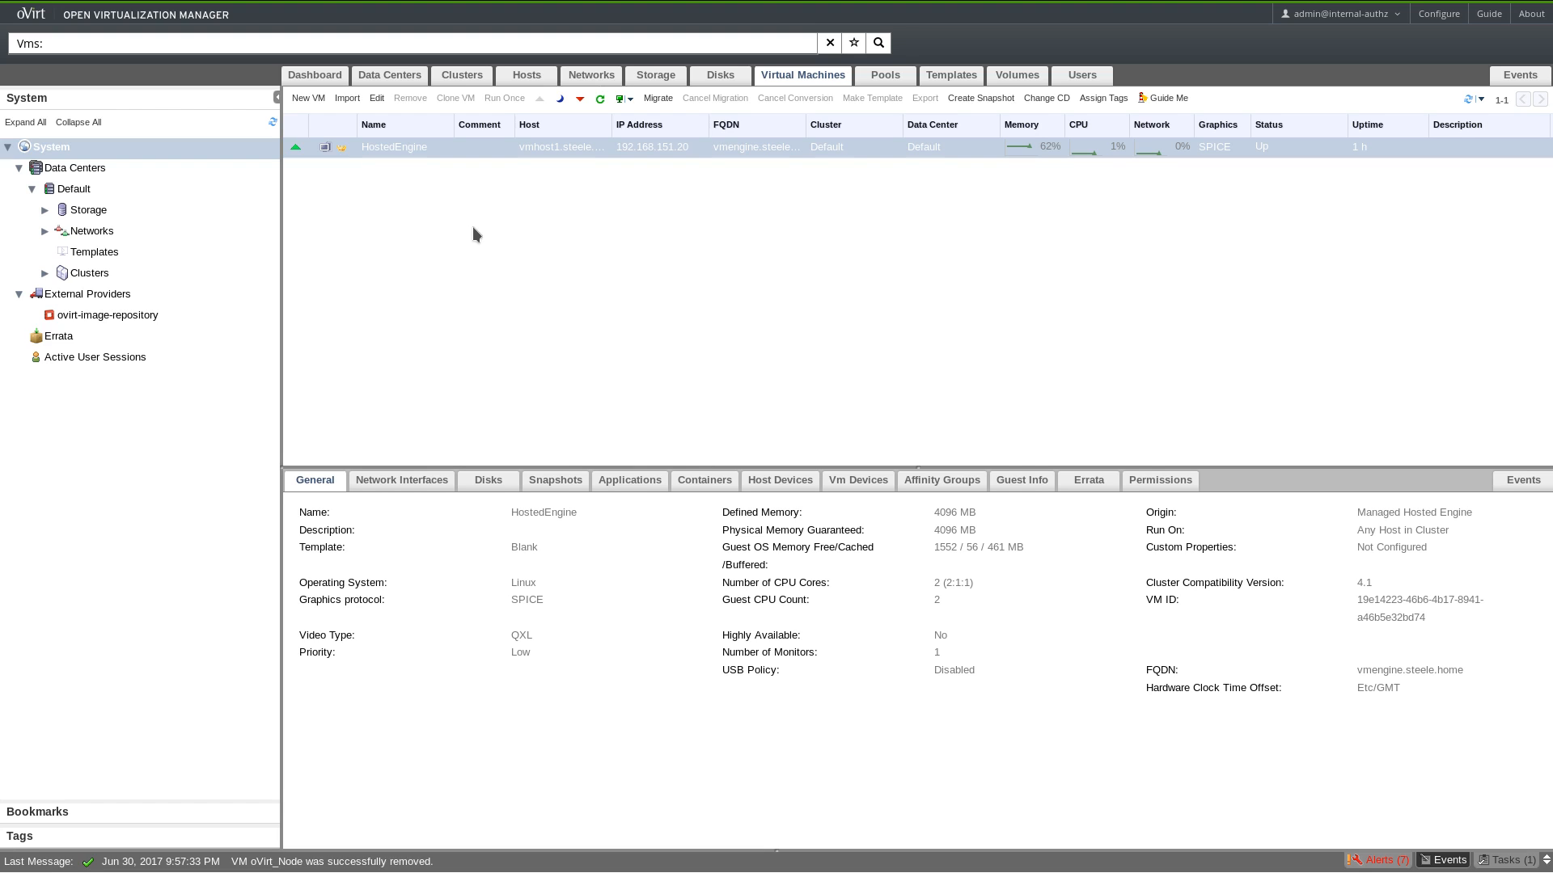
click(306, 98)
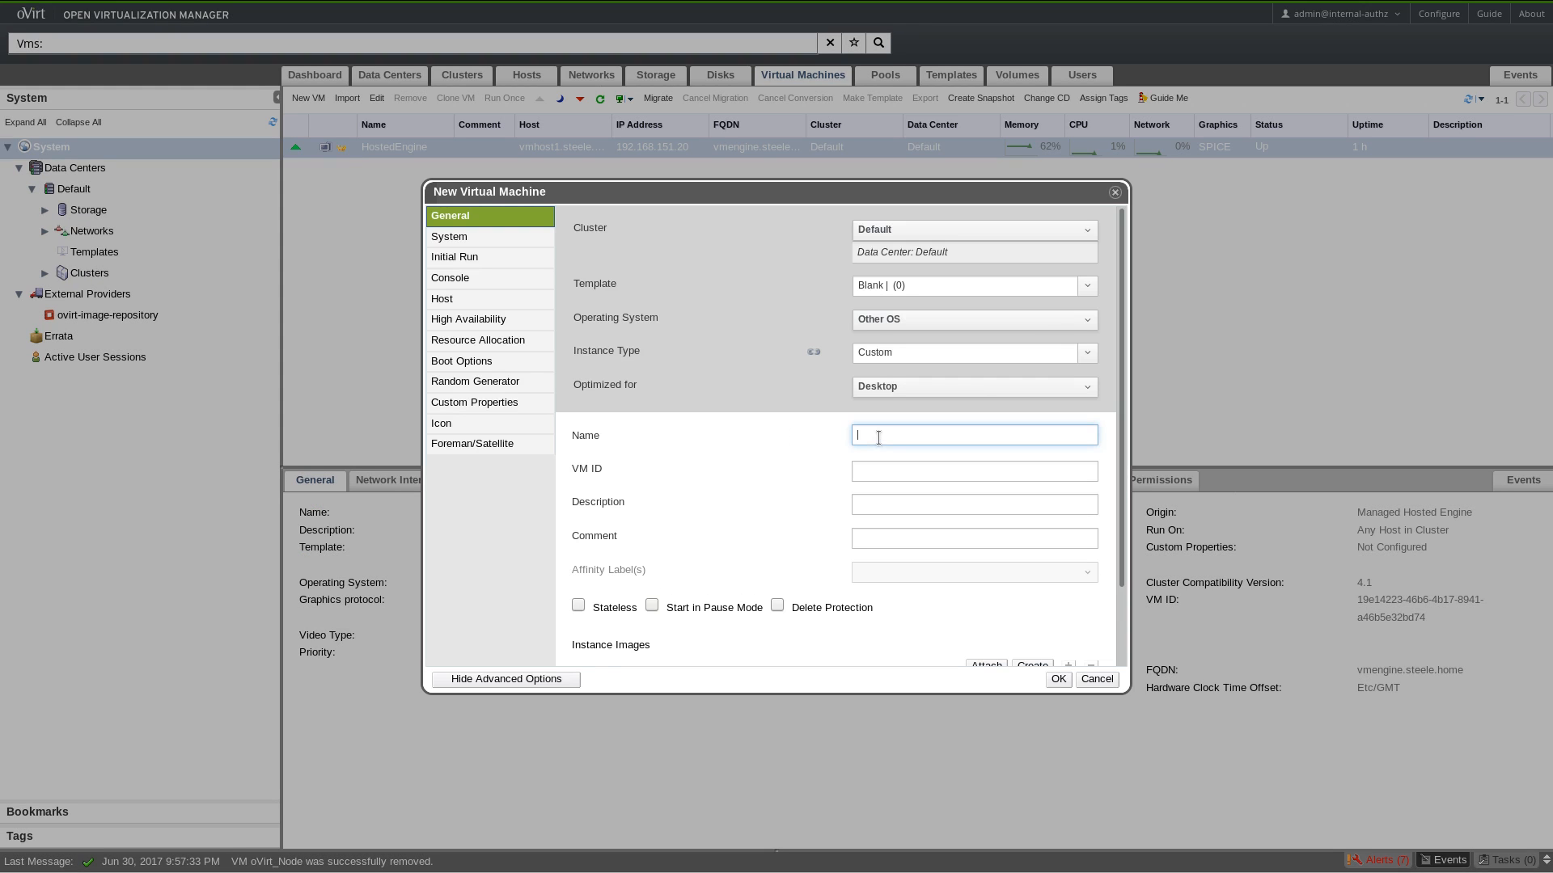
Set the new VM's operating system to Linux and name it oVirt_Node.
click(919, 322)
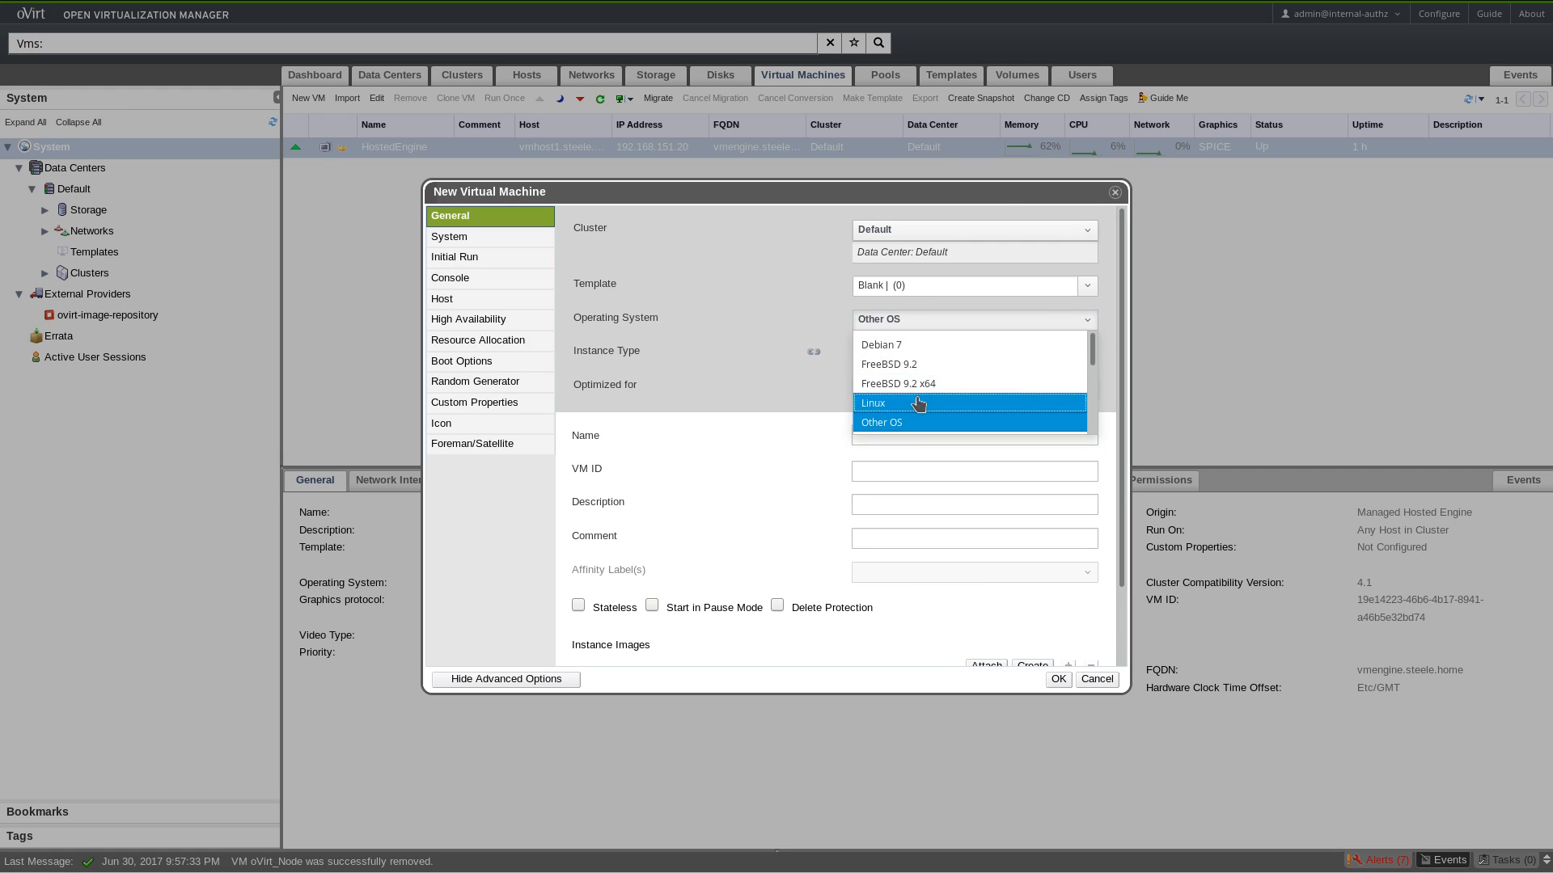
click(919, 403)
click(896, 442)
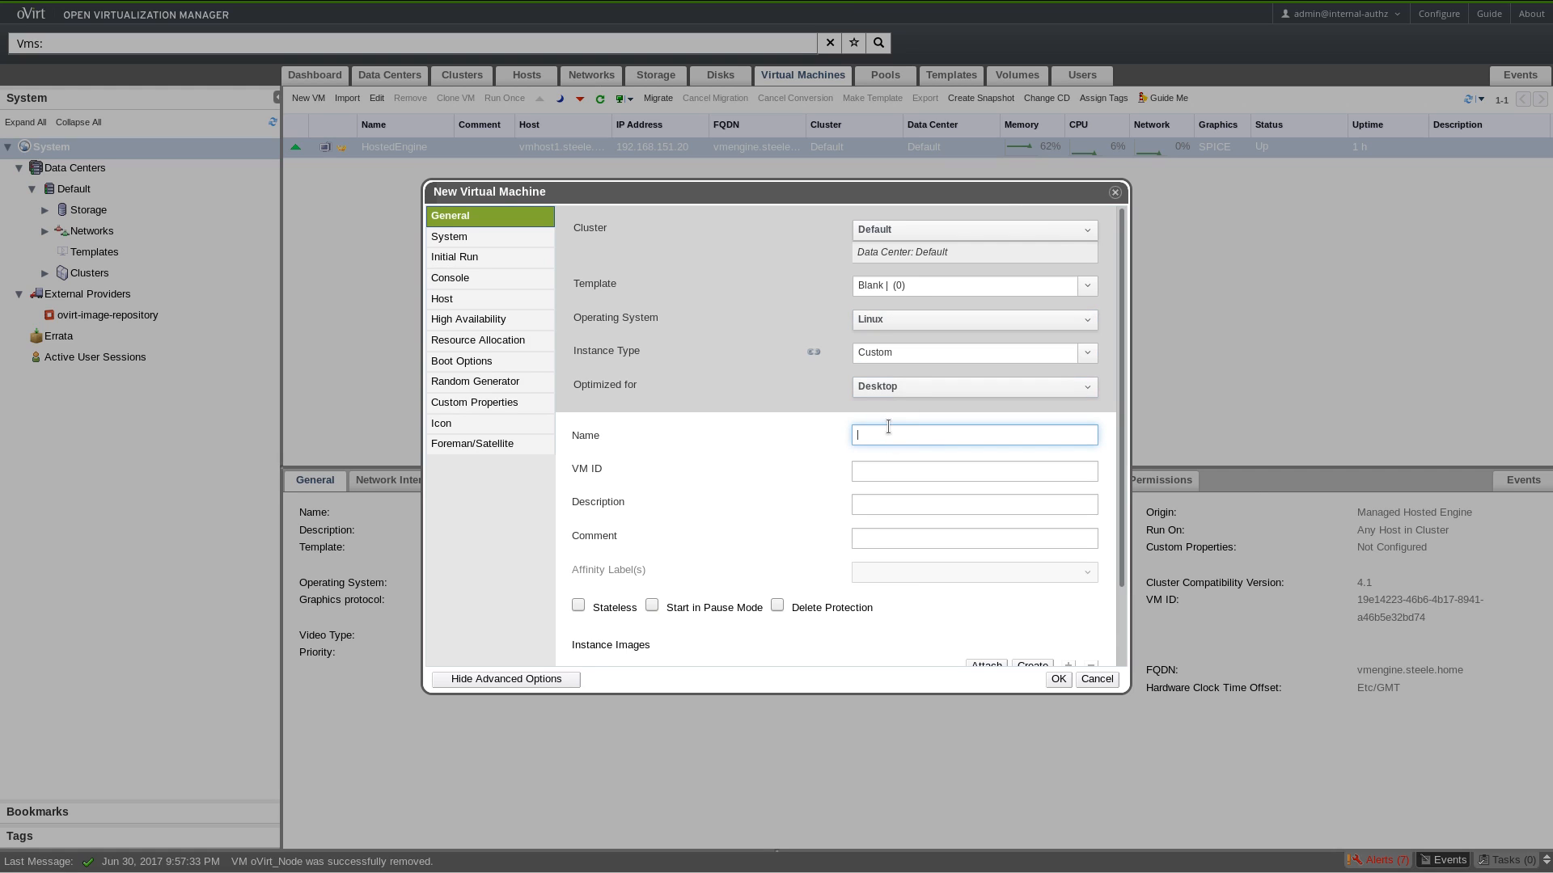
text(o)
key(BackSpace)
text(O)
key(BackSpace)
text(oVor)
text(t_Node)
click(1020, 508)
Attach nic1 to the ovirtmgmt network and add a new 50 GB boot disk.
scroll(842, 605, down, 2)
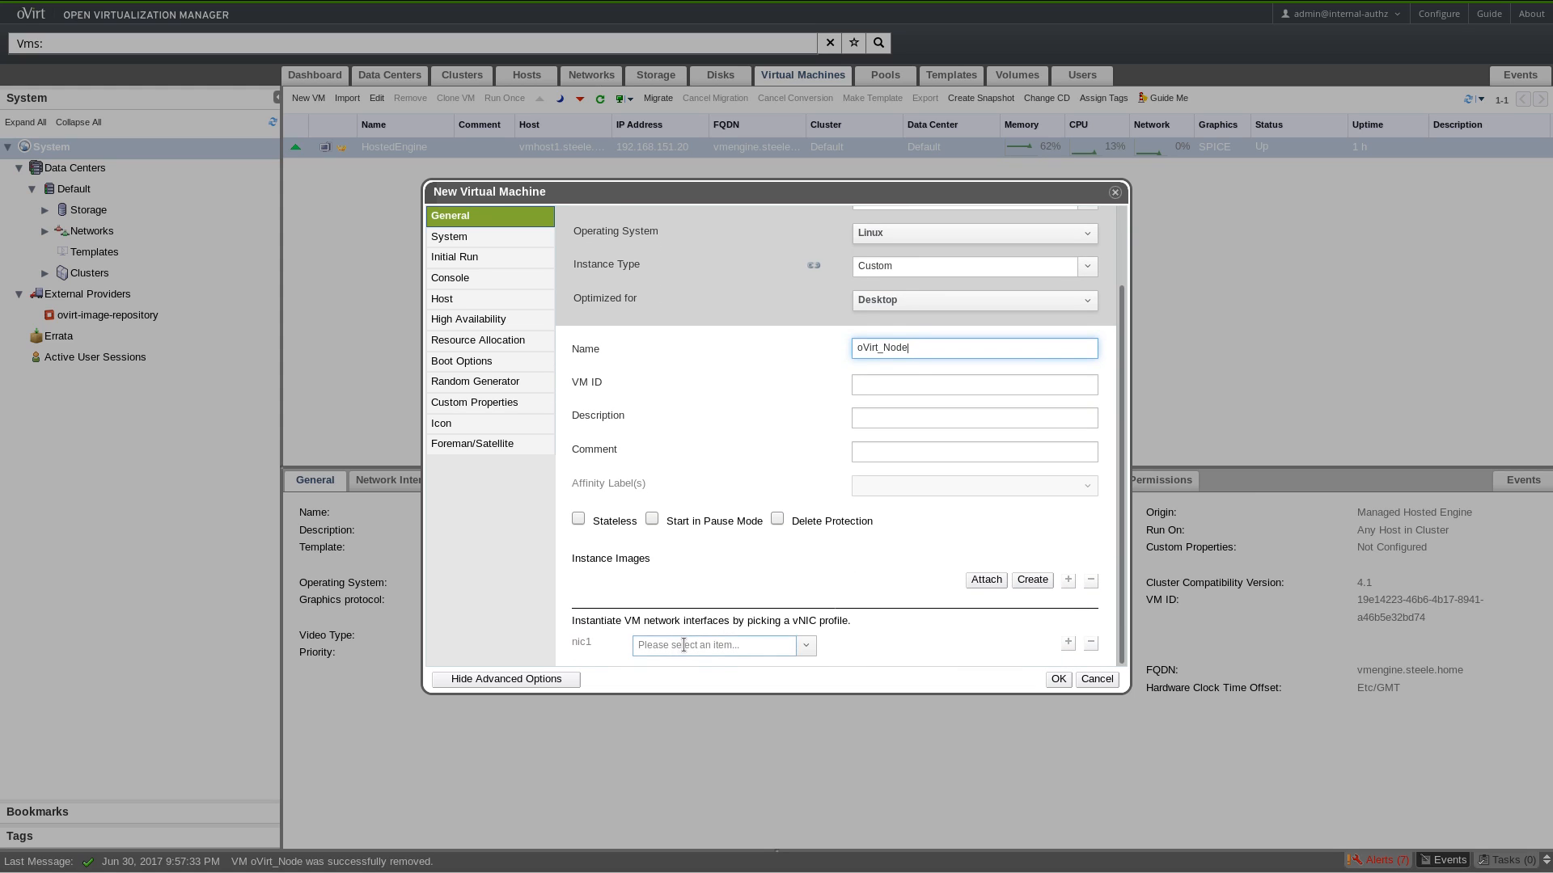
click(789, 645)
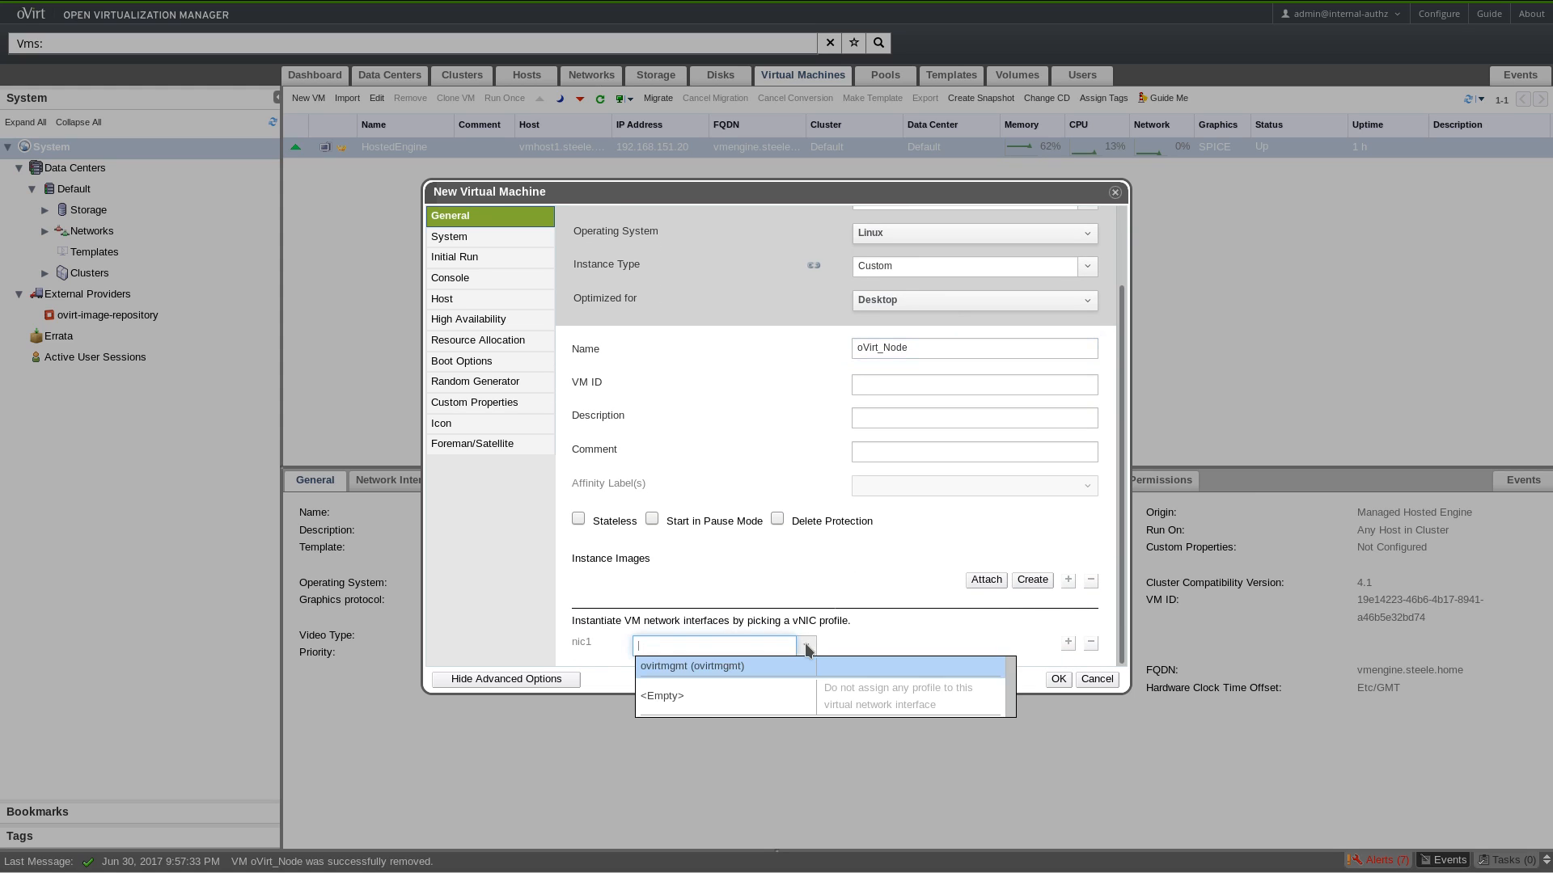
click(704, 663)
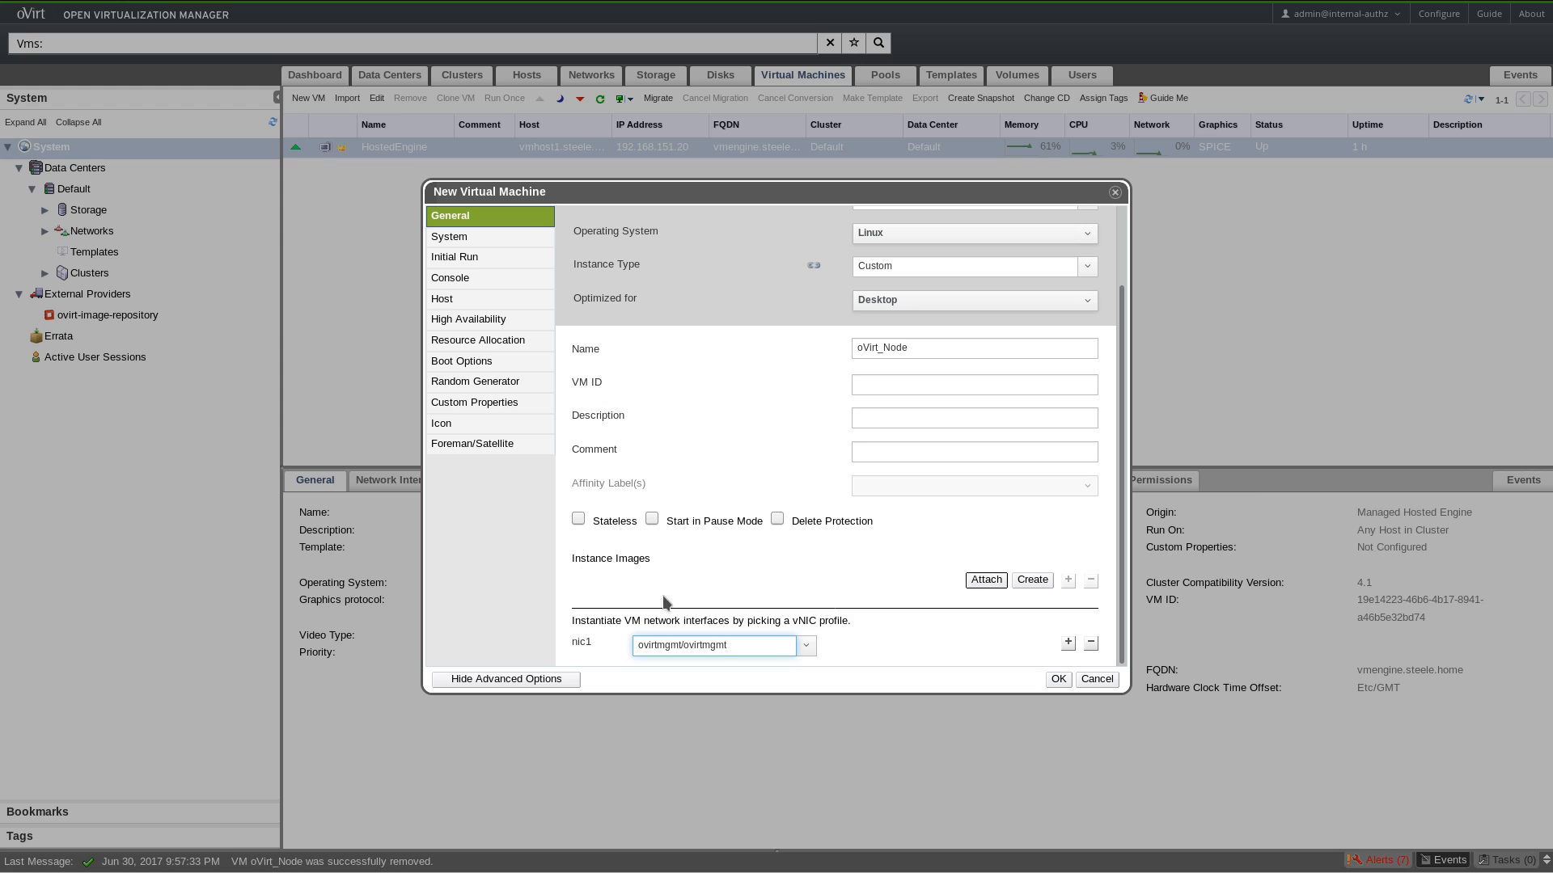
click(1043, 582)
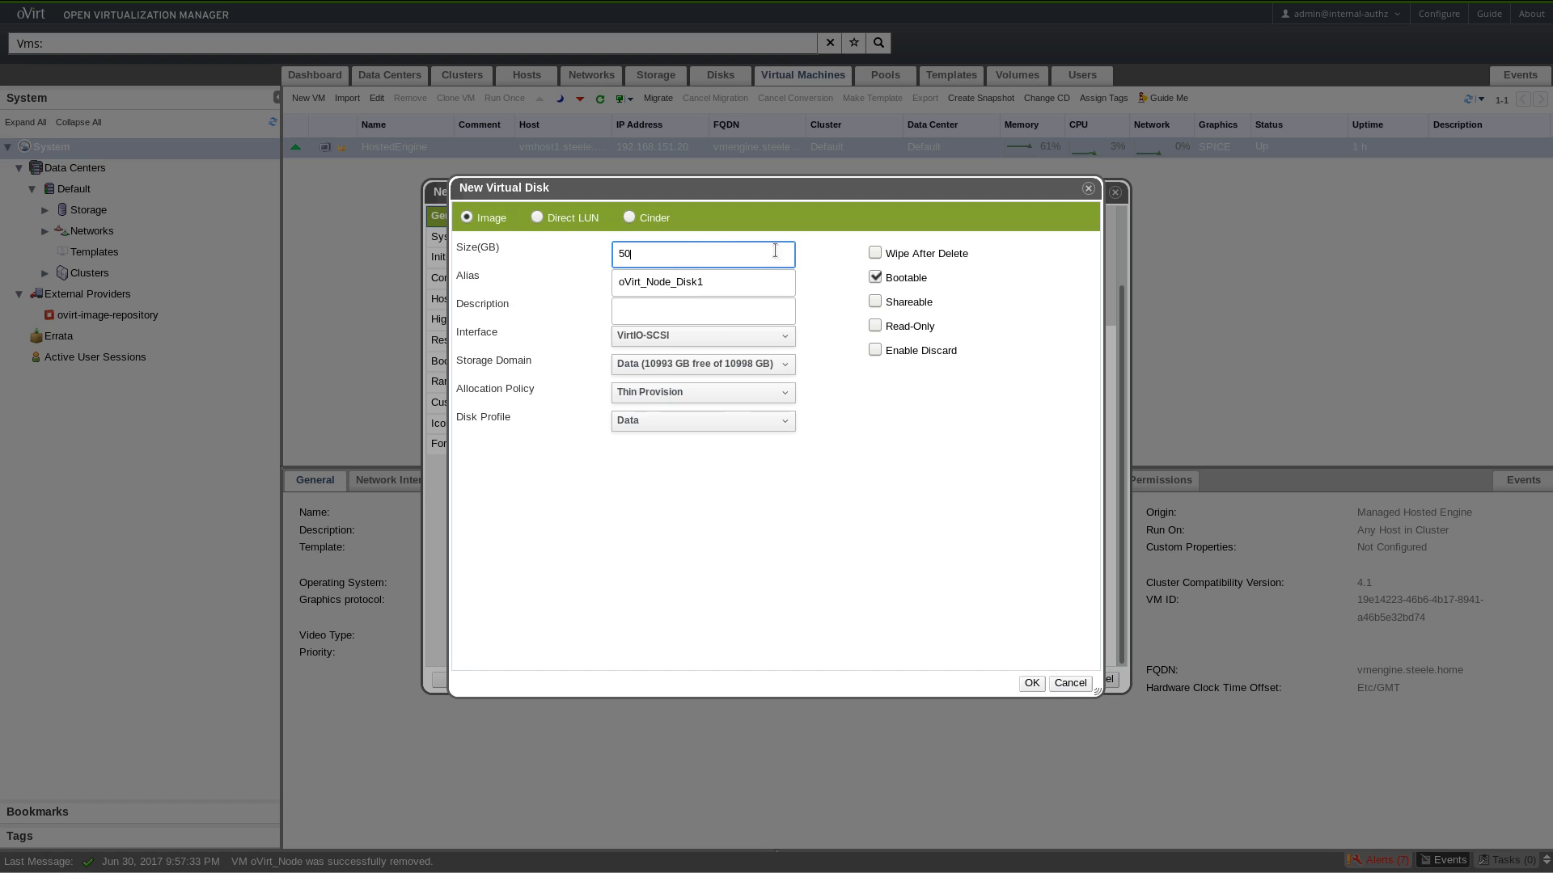
click(1032, 683)
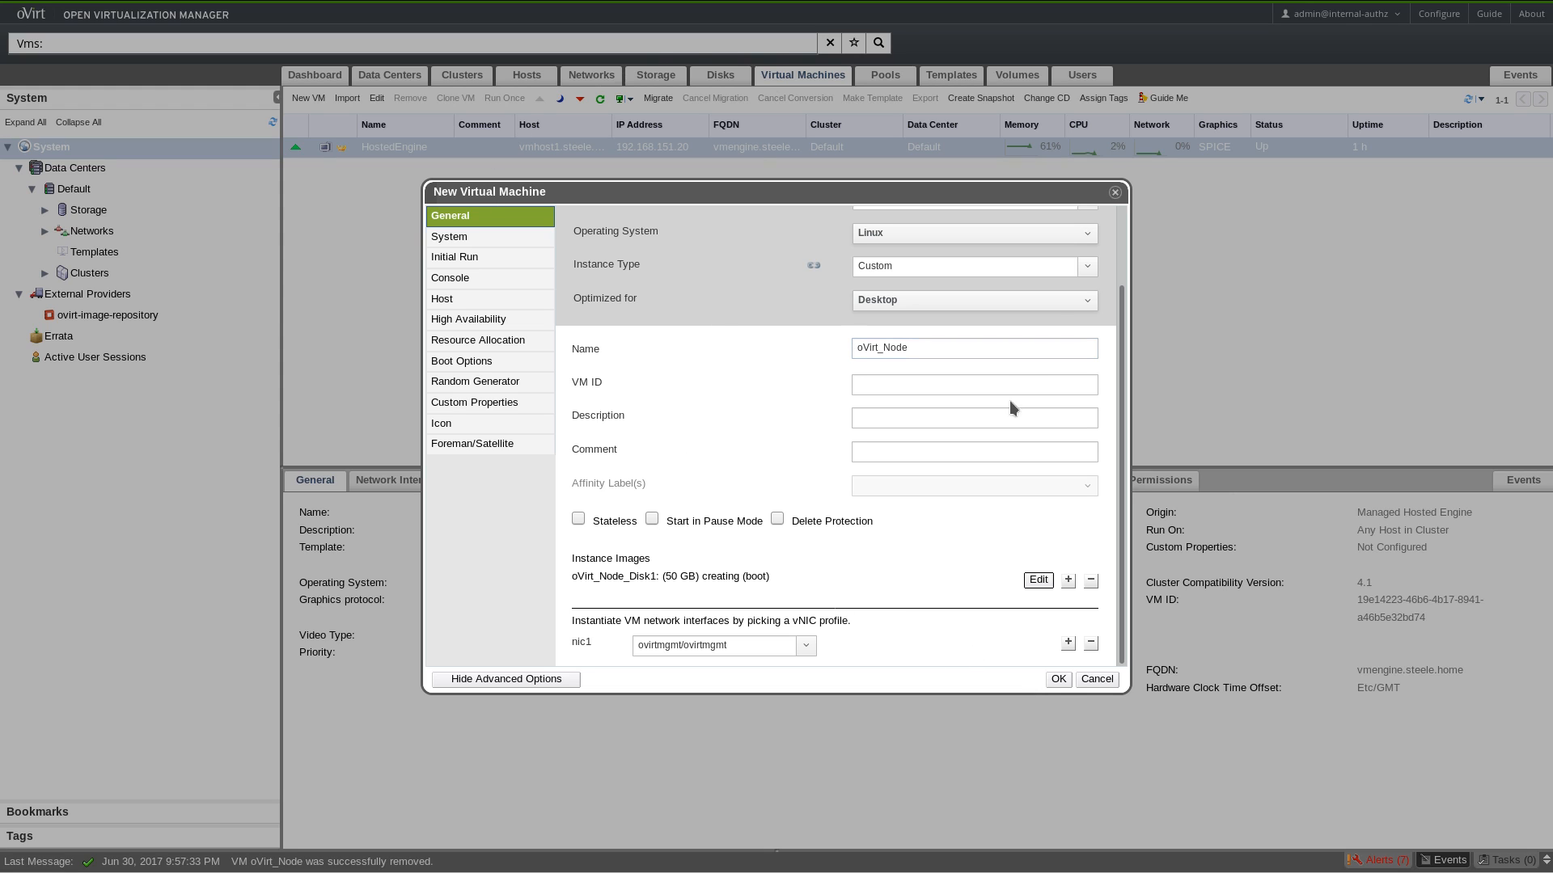
Review the system settings, create the oVirt_Node VM and show its details.
click(481, 238)
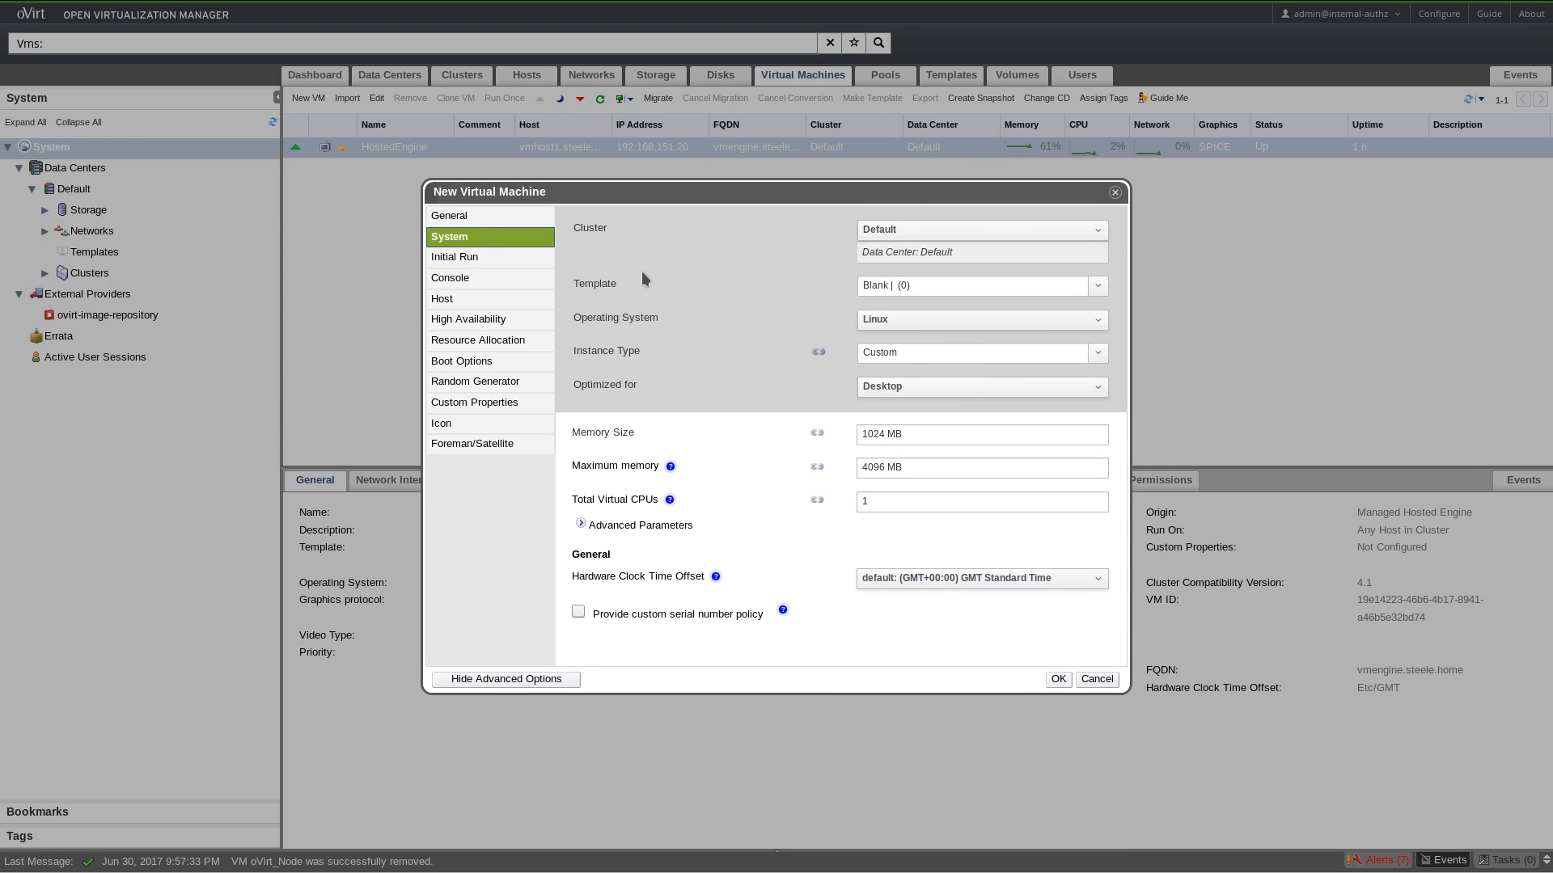
click(450, 215)
click(1057, 679)
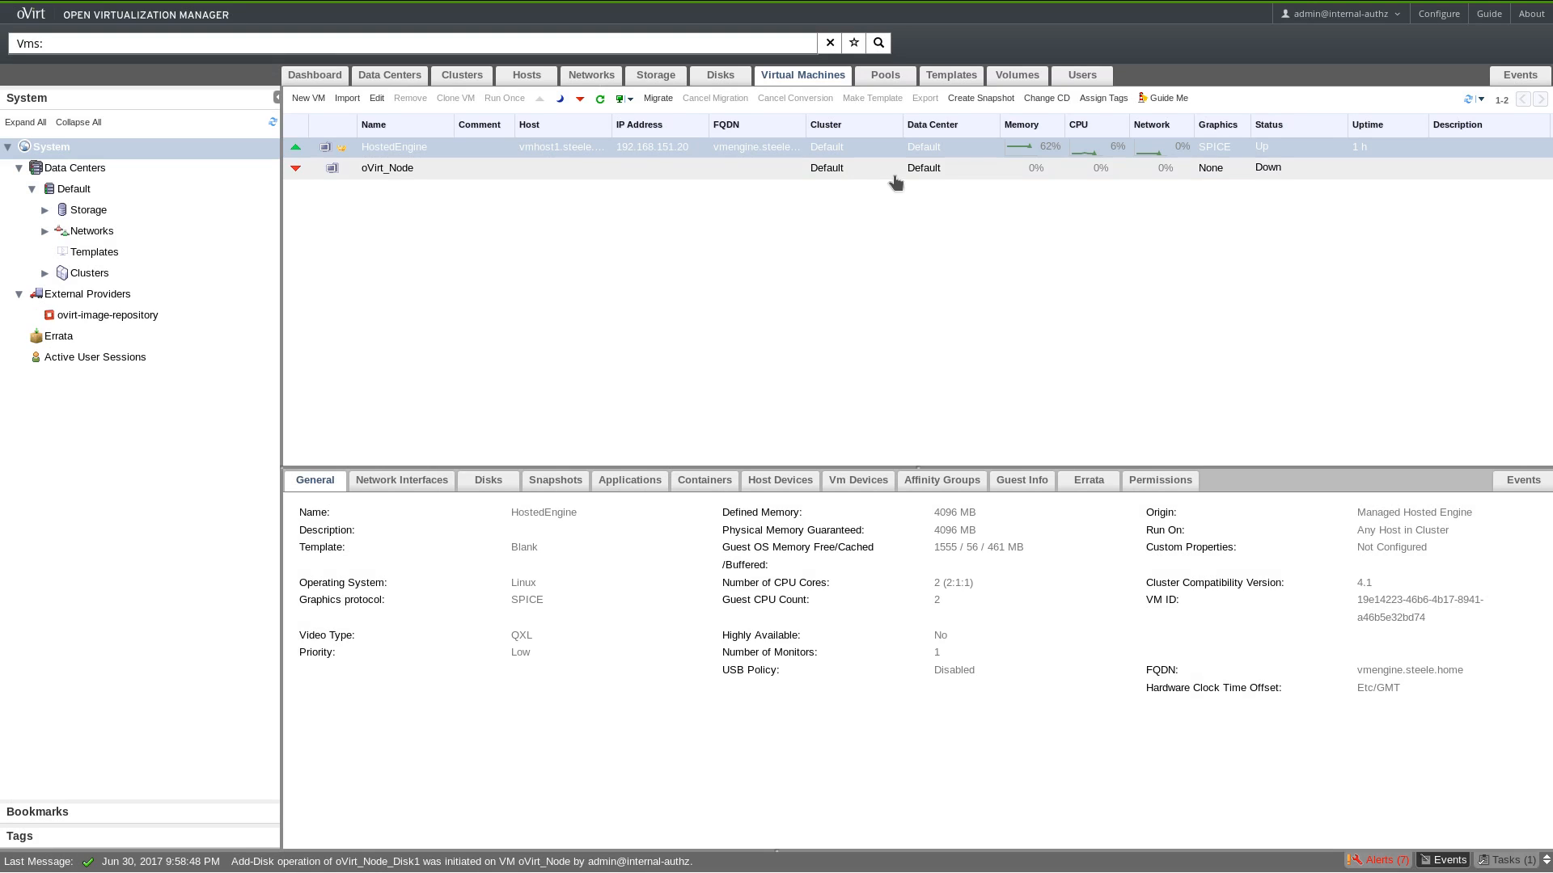
click(734, 171)
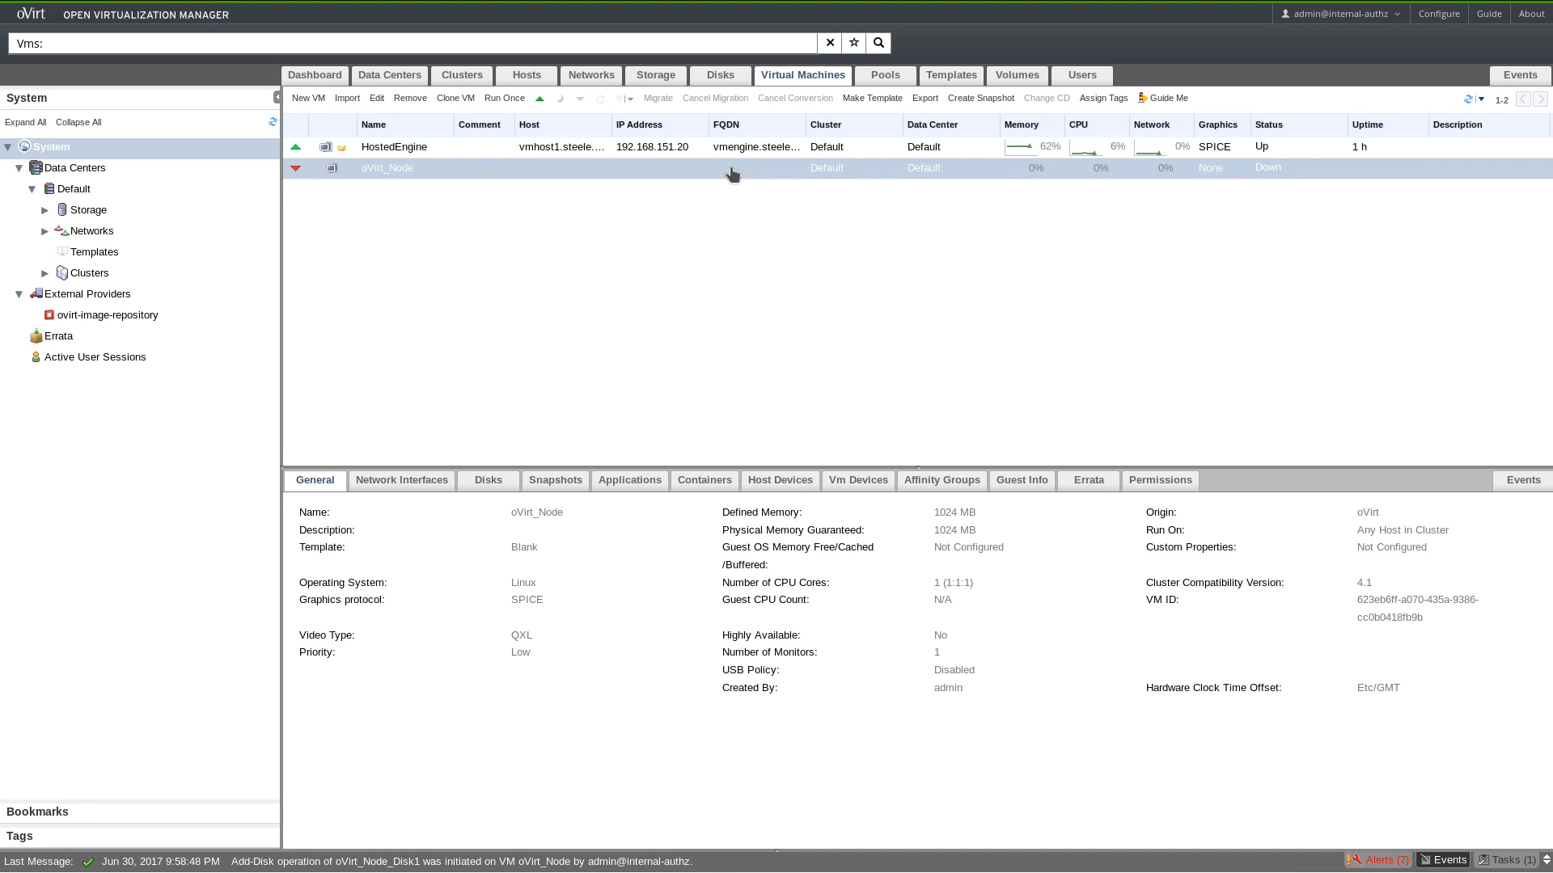
Run oVirt_Node once with the ovirt-node-ng-installer ISO attached as a boot CD.
right_click(732, 174)
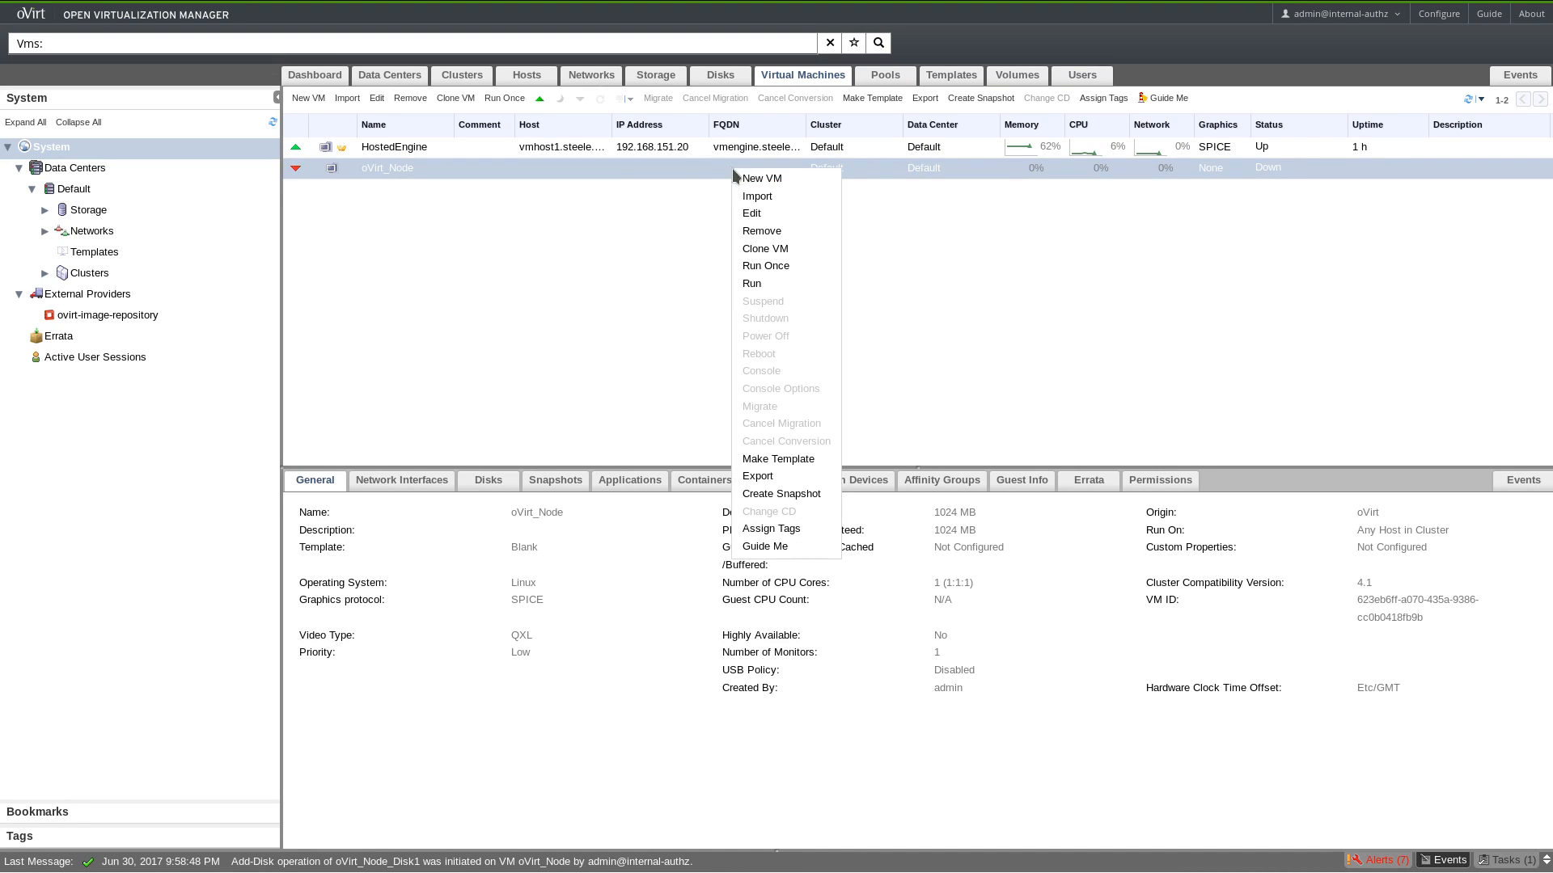
click(765, 267)
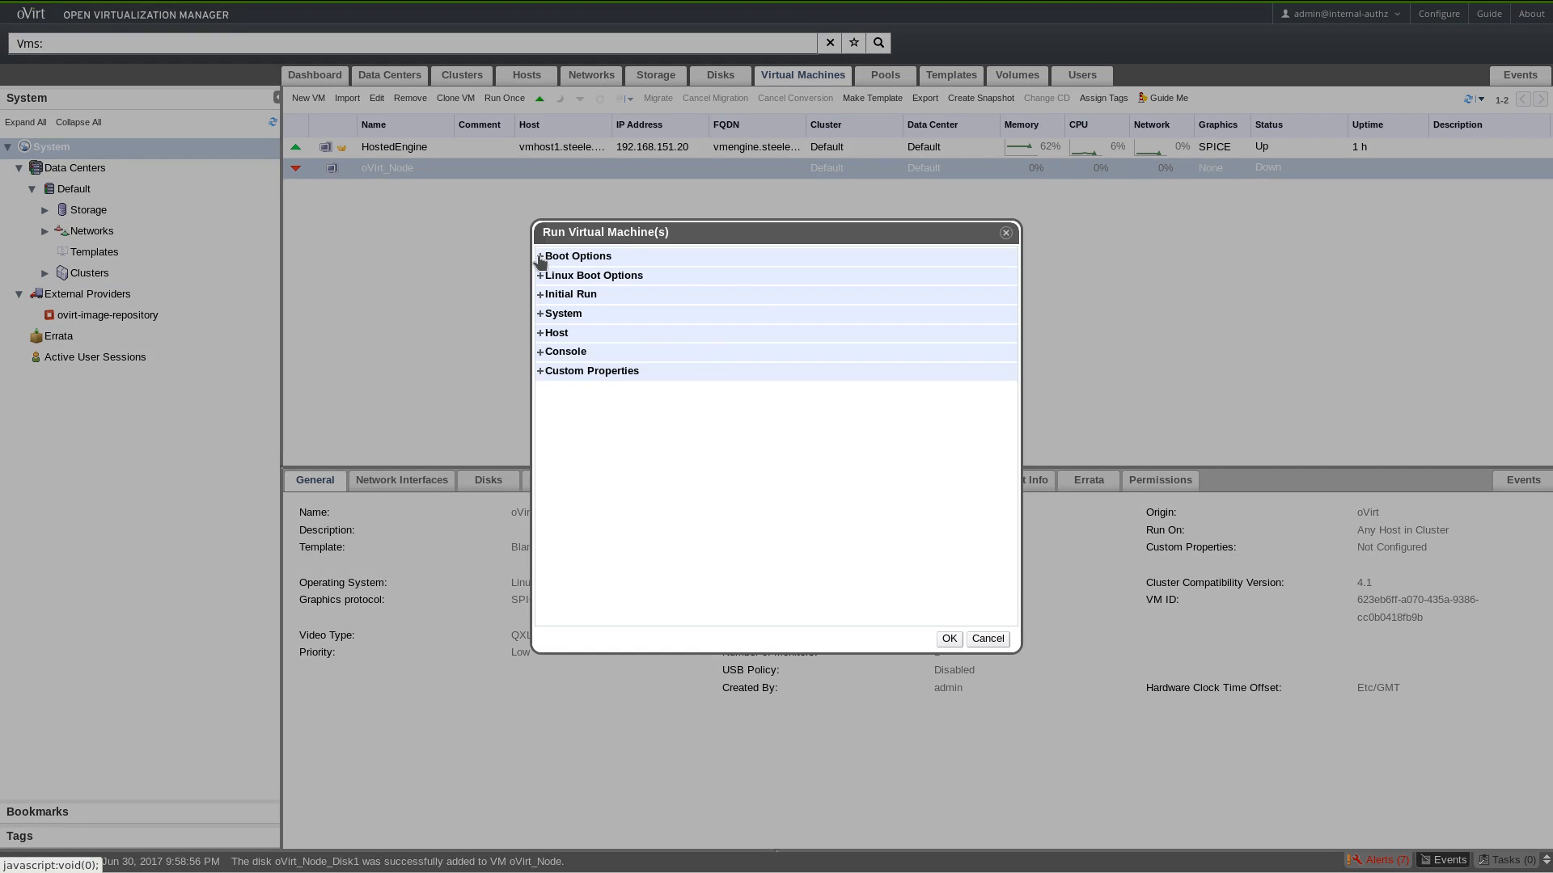
click(541, 257)
click(557, 309)
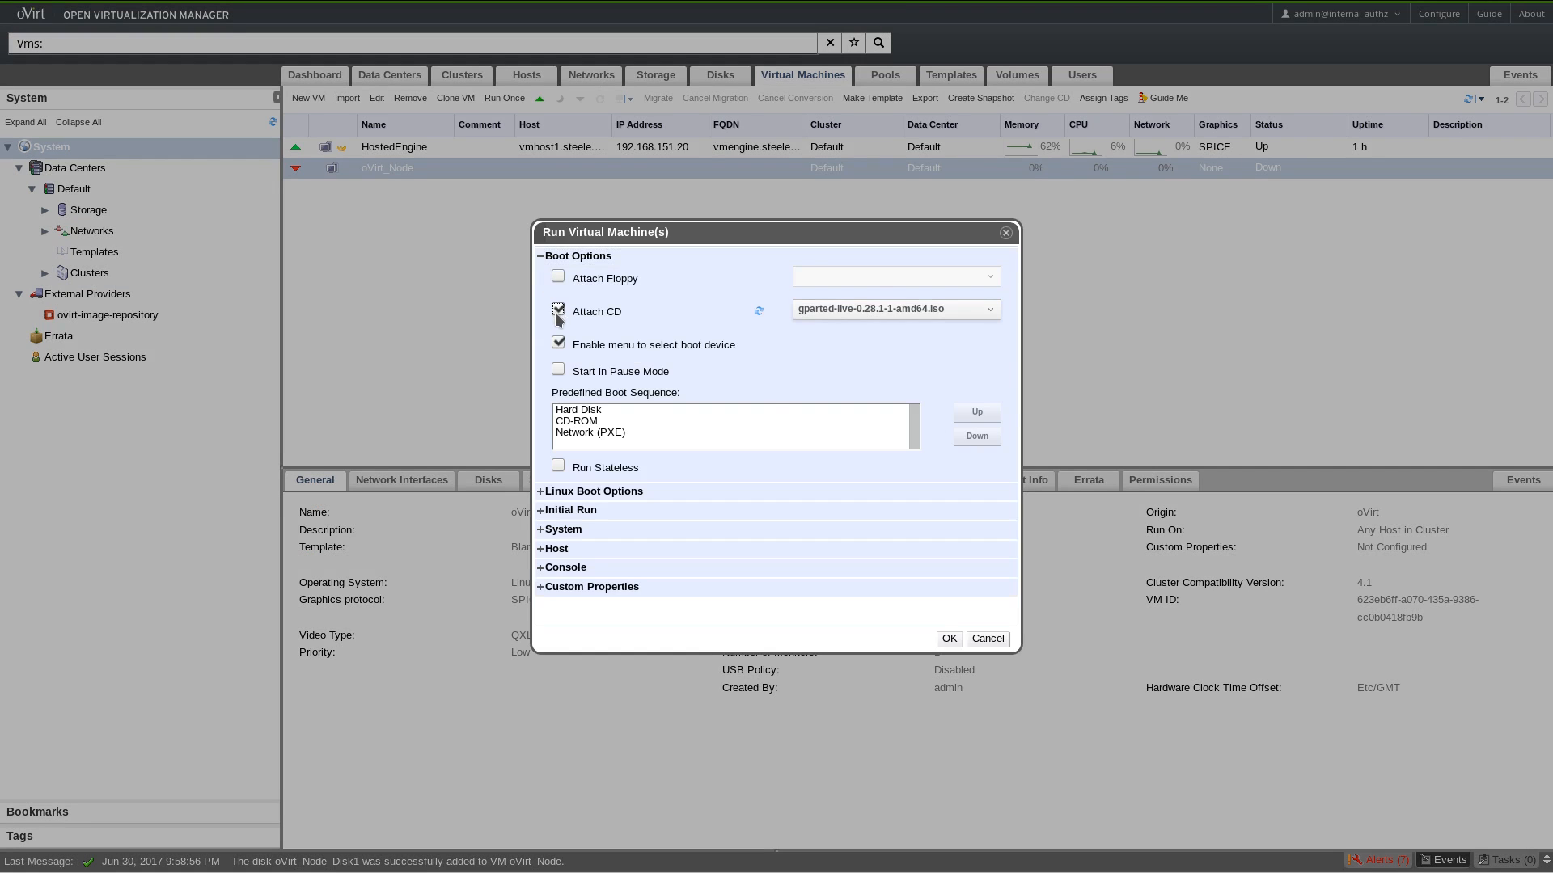
click(967, 313)
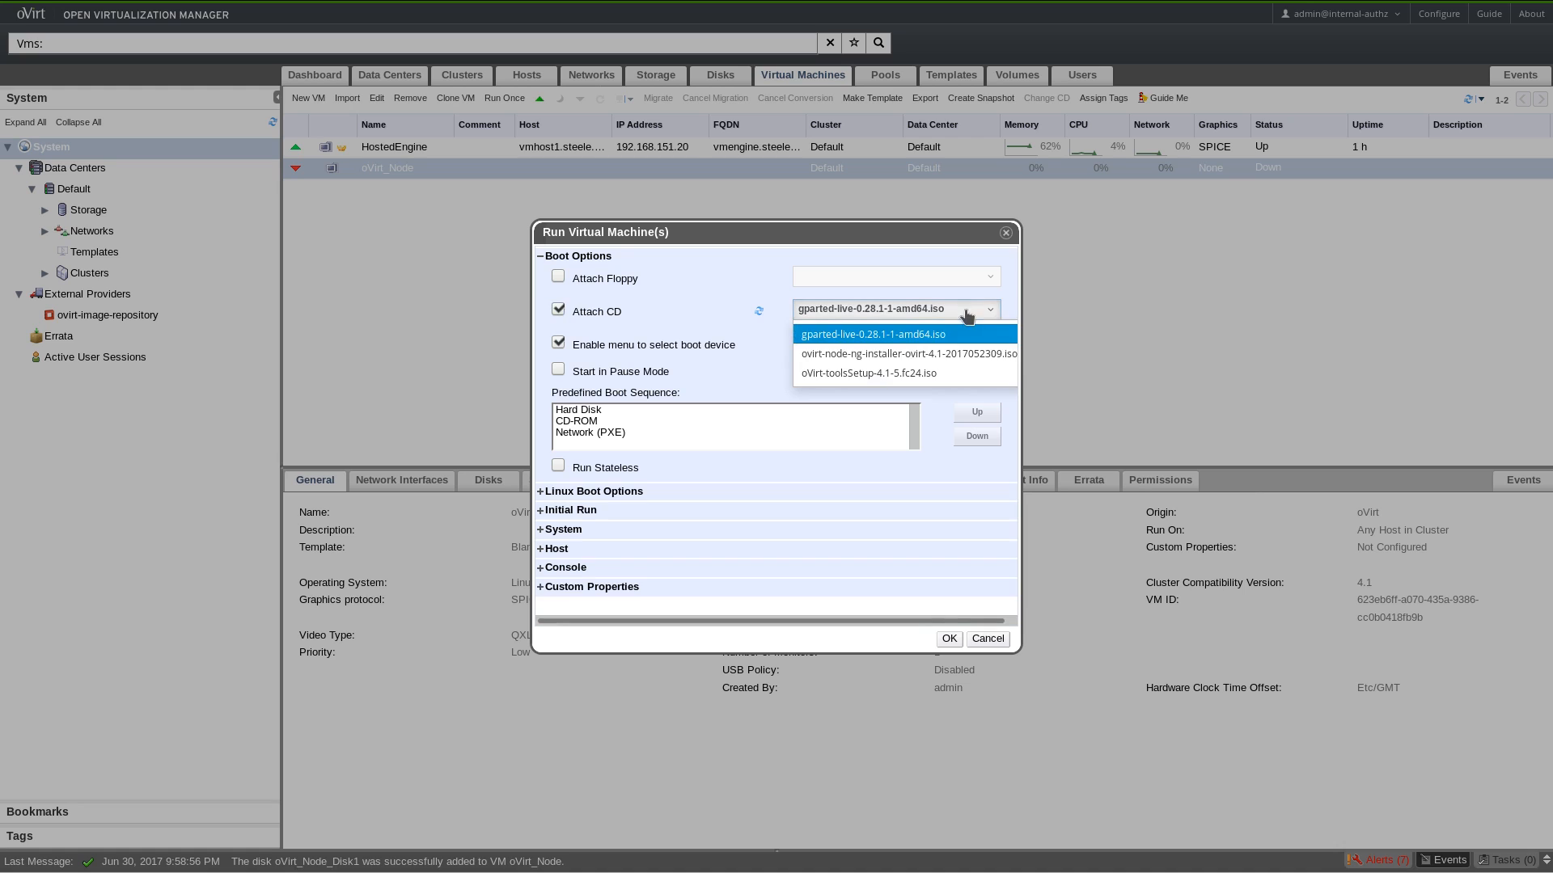
click(859, 356)
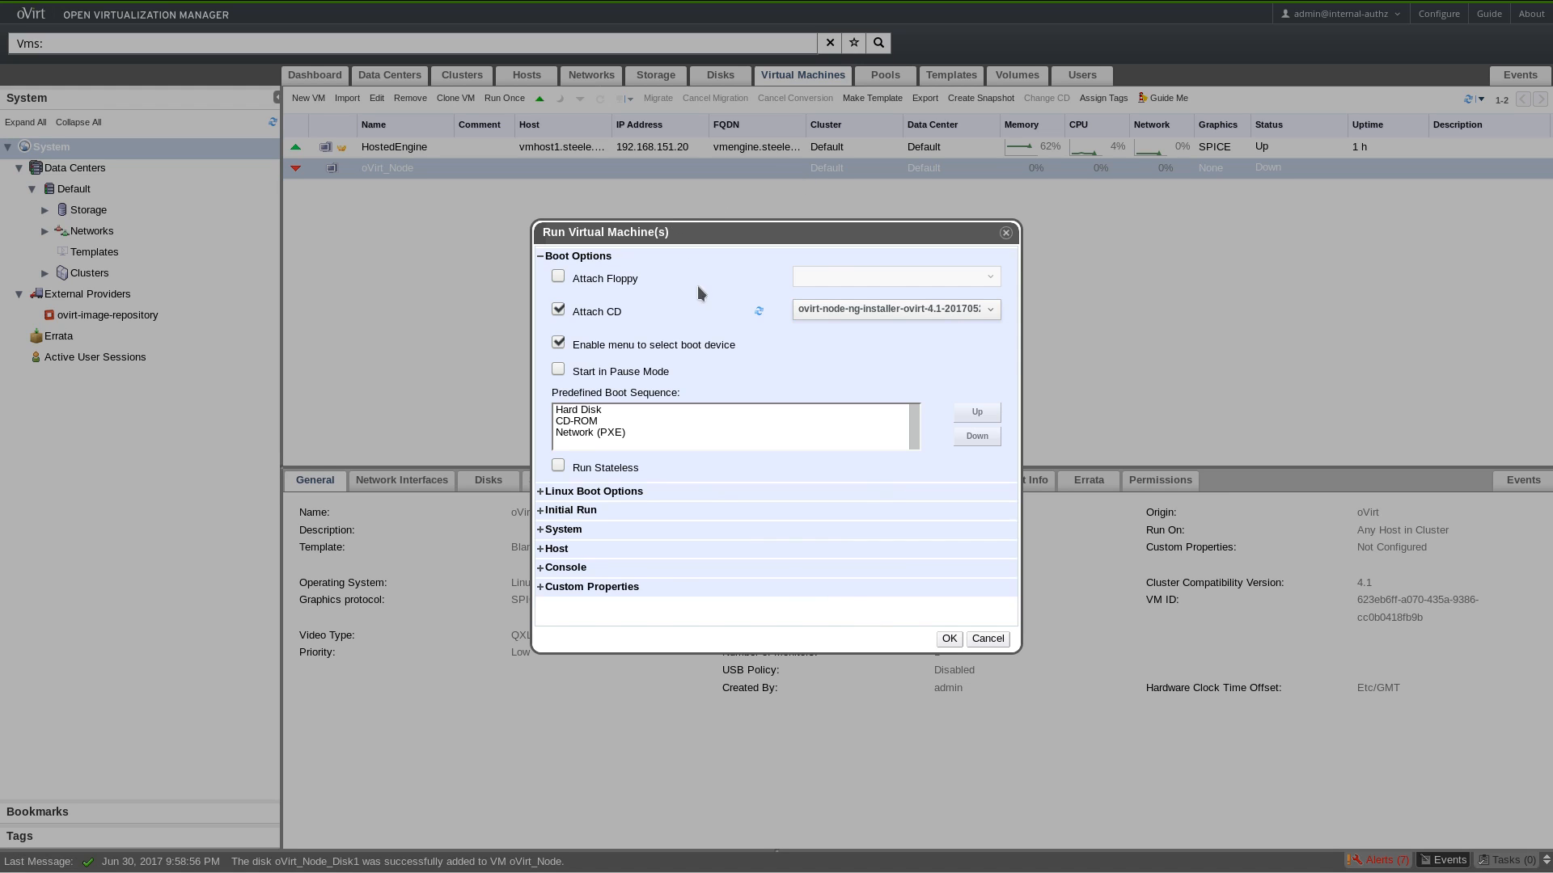
click(950, 639)
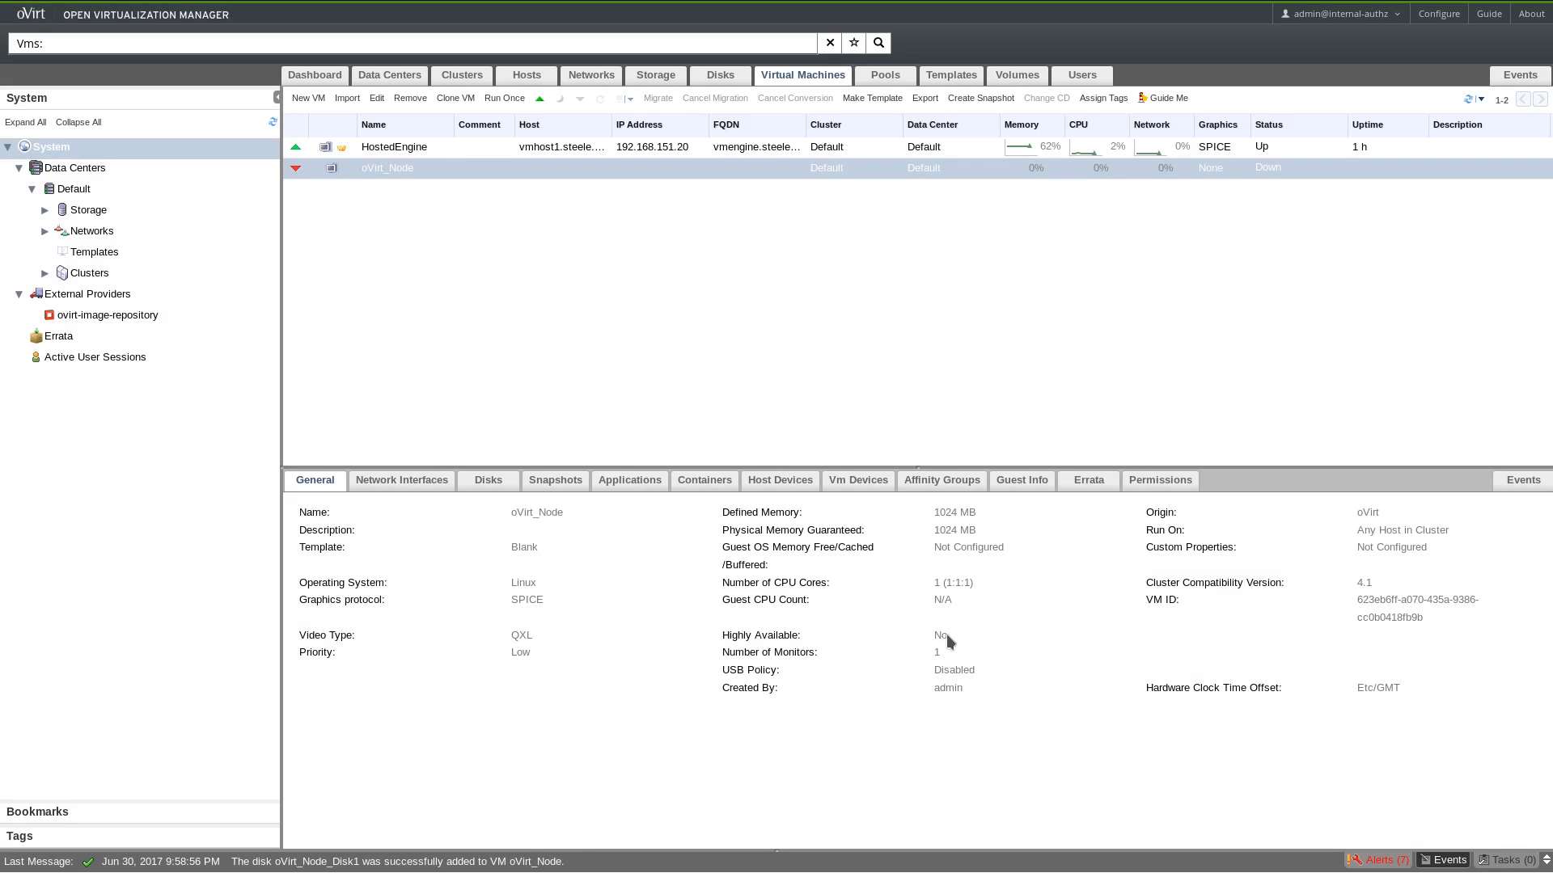
Open oVirt_Node's console.vv in Remote Viewer and centre the console window.
right_click(771, 173)
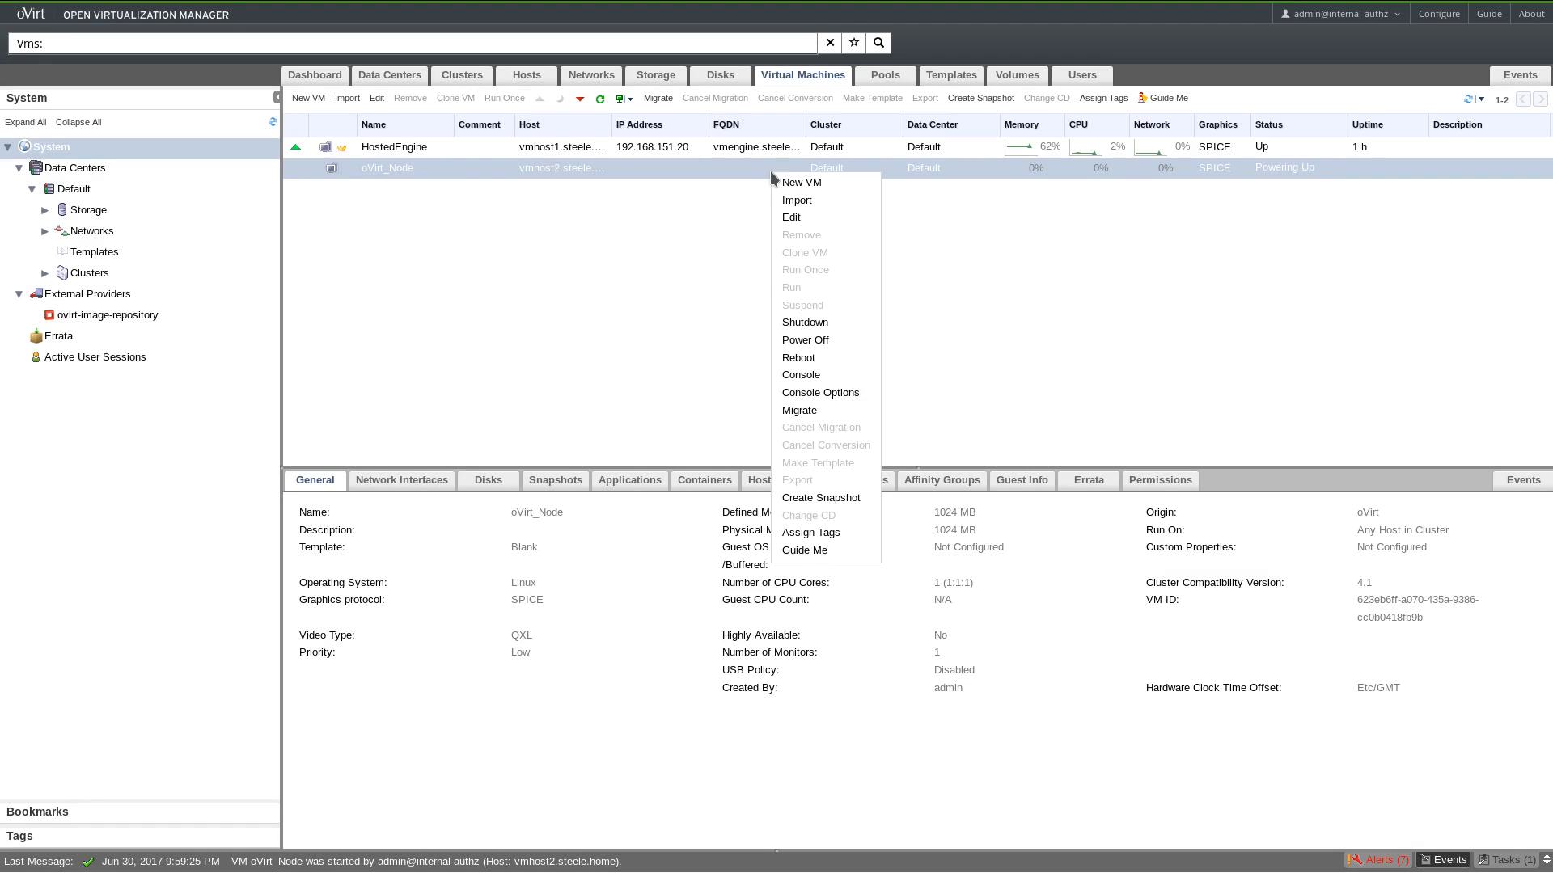
click(811, 376)
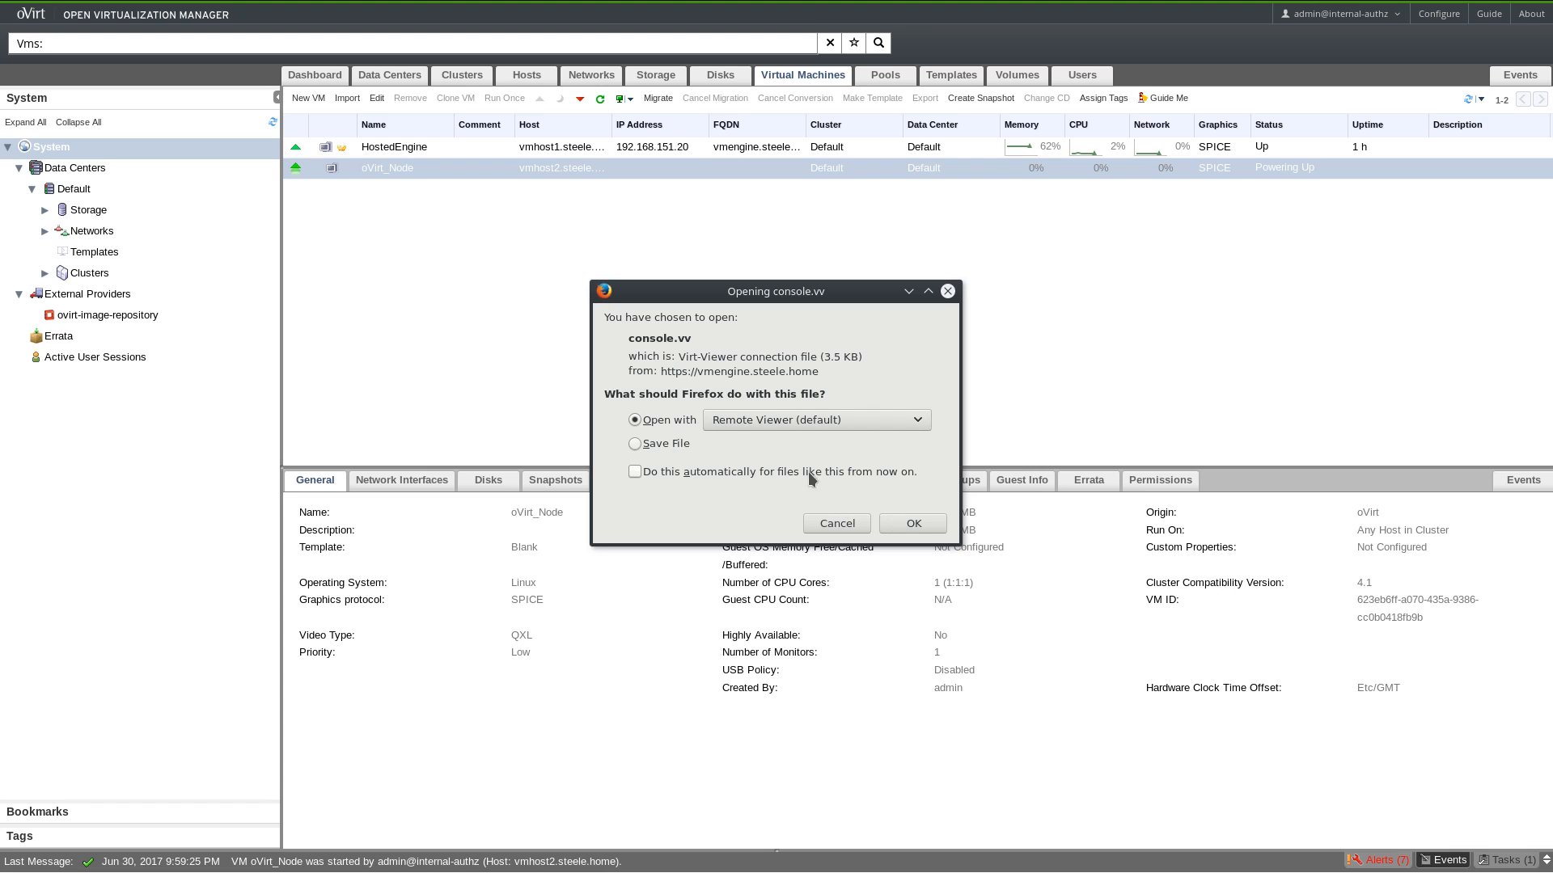
click(921, 529)
drag(390, 25, 988, 220)
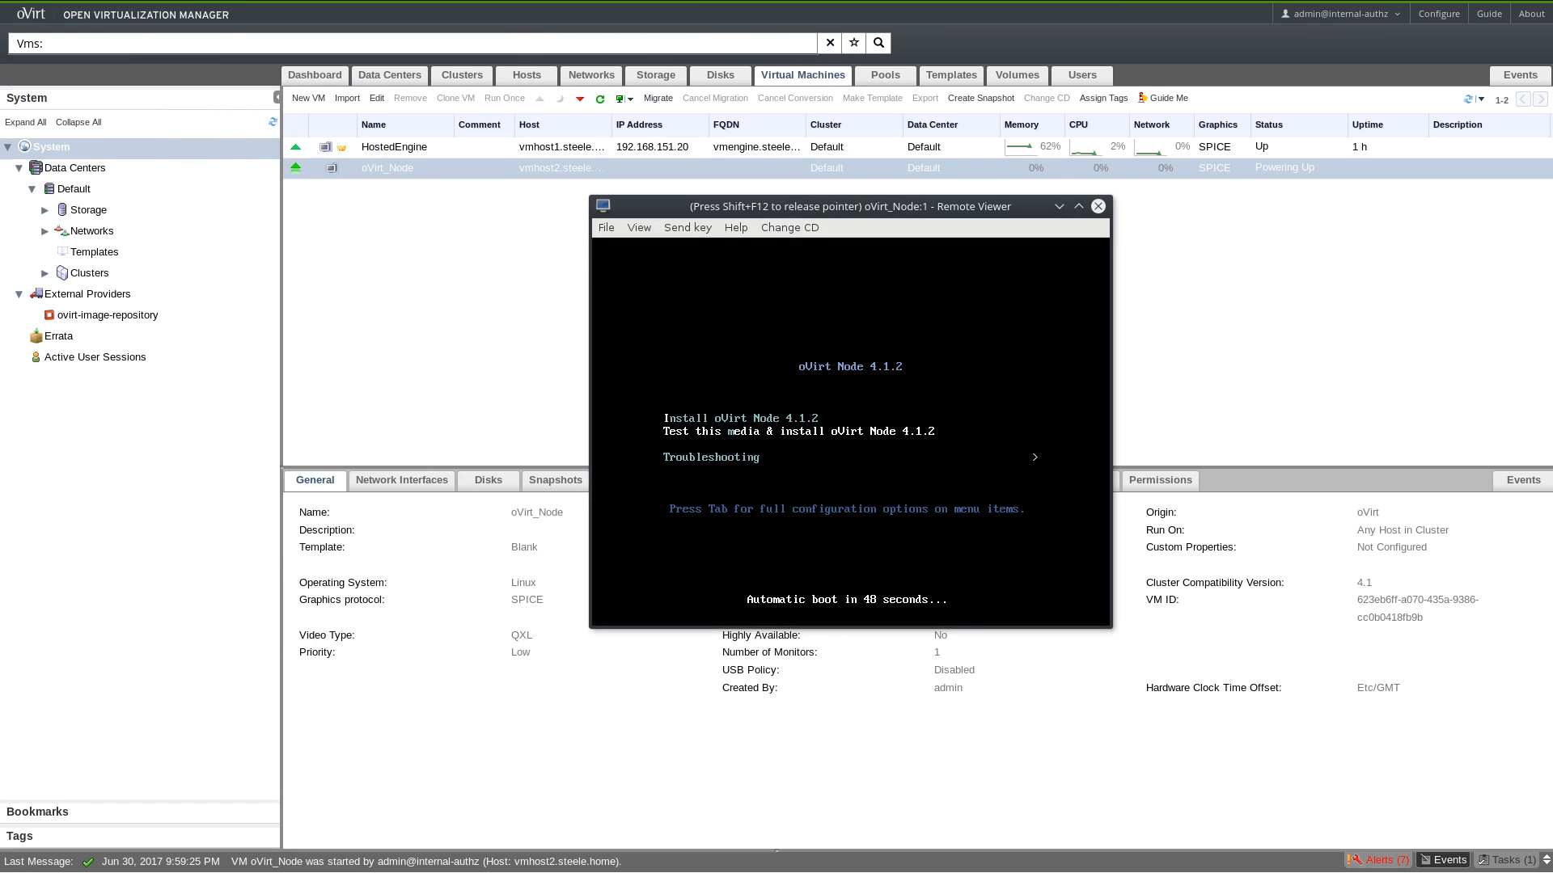
Boot 'Install oVirt Node 4.1.2' from the boot menu and maximize the Remote Viewer window.
key(Up)
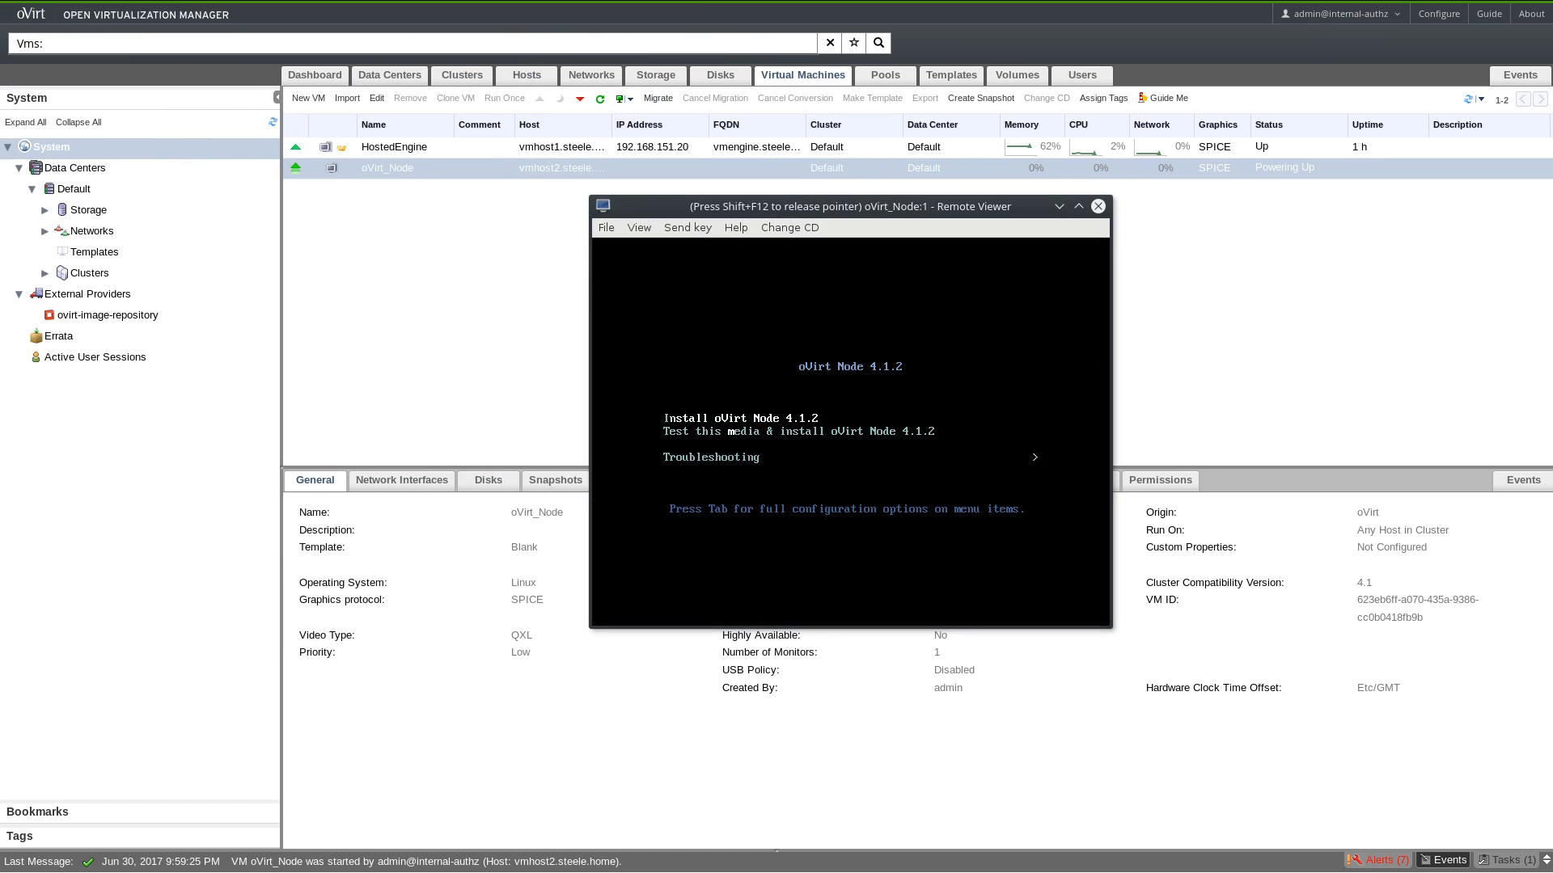
key(Return)
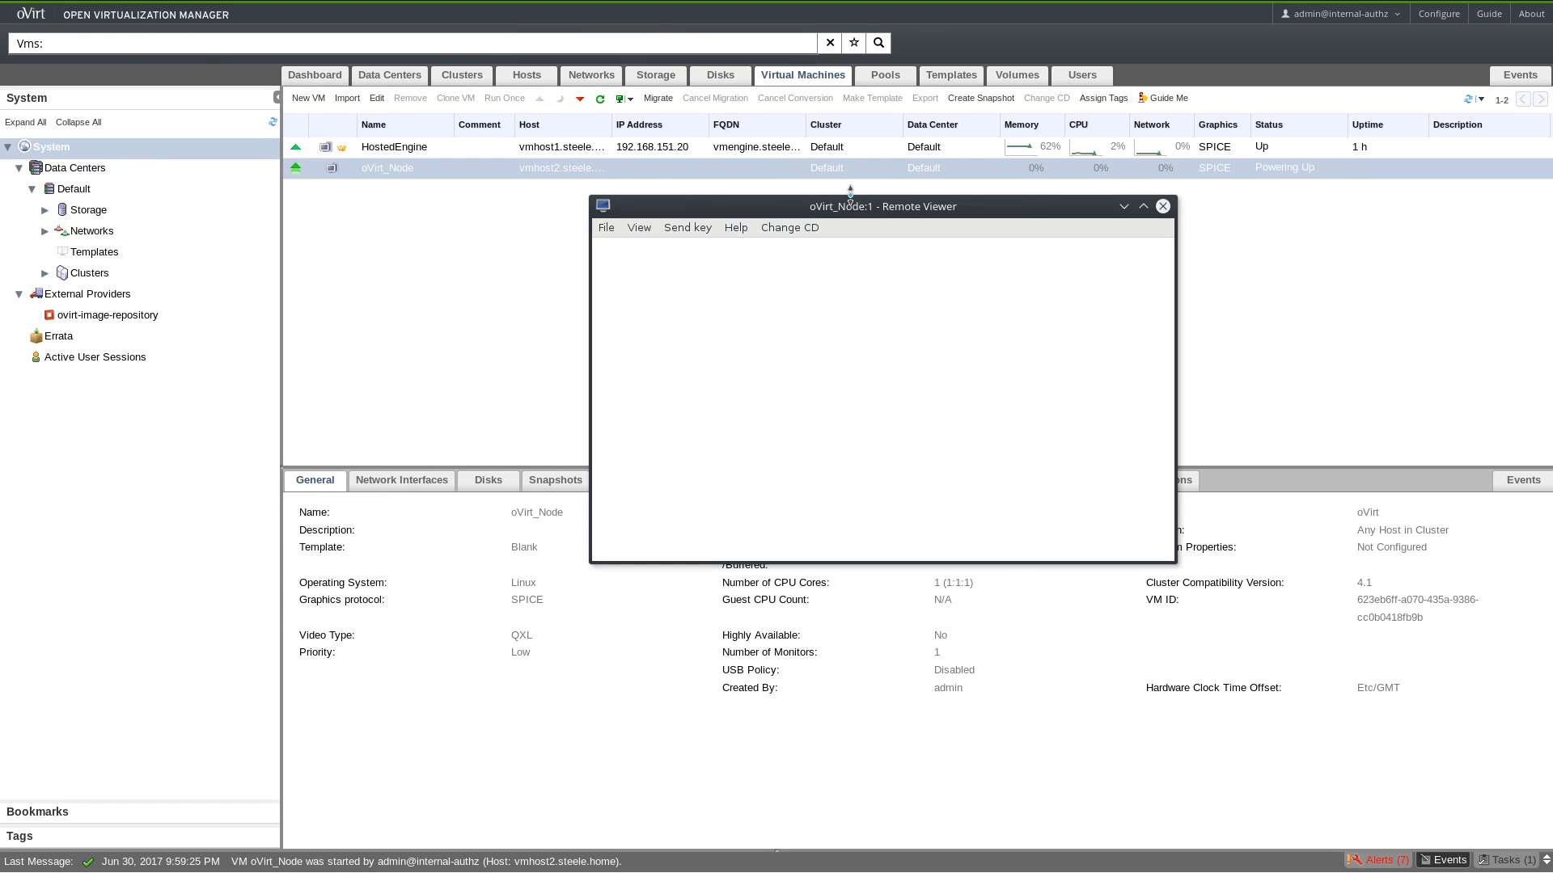
double_click(852, 211)
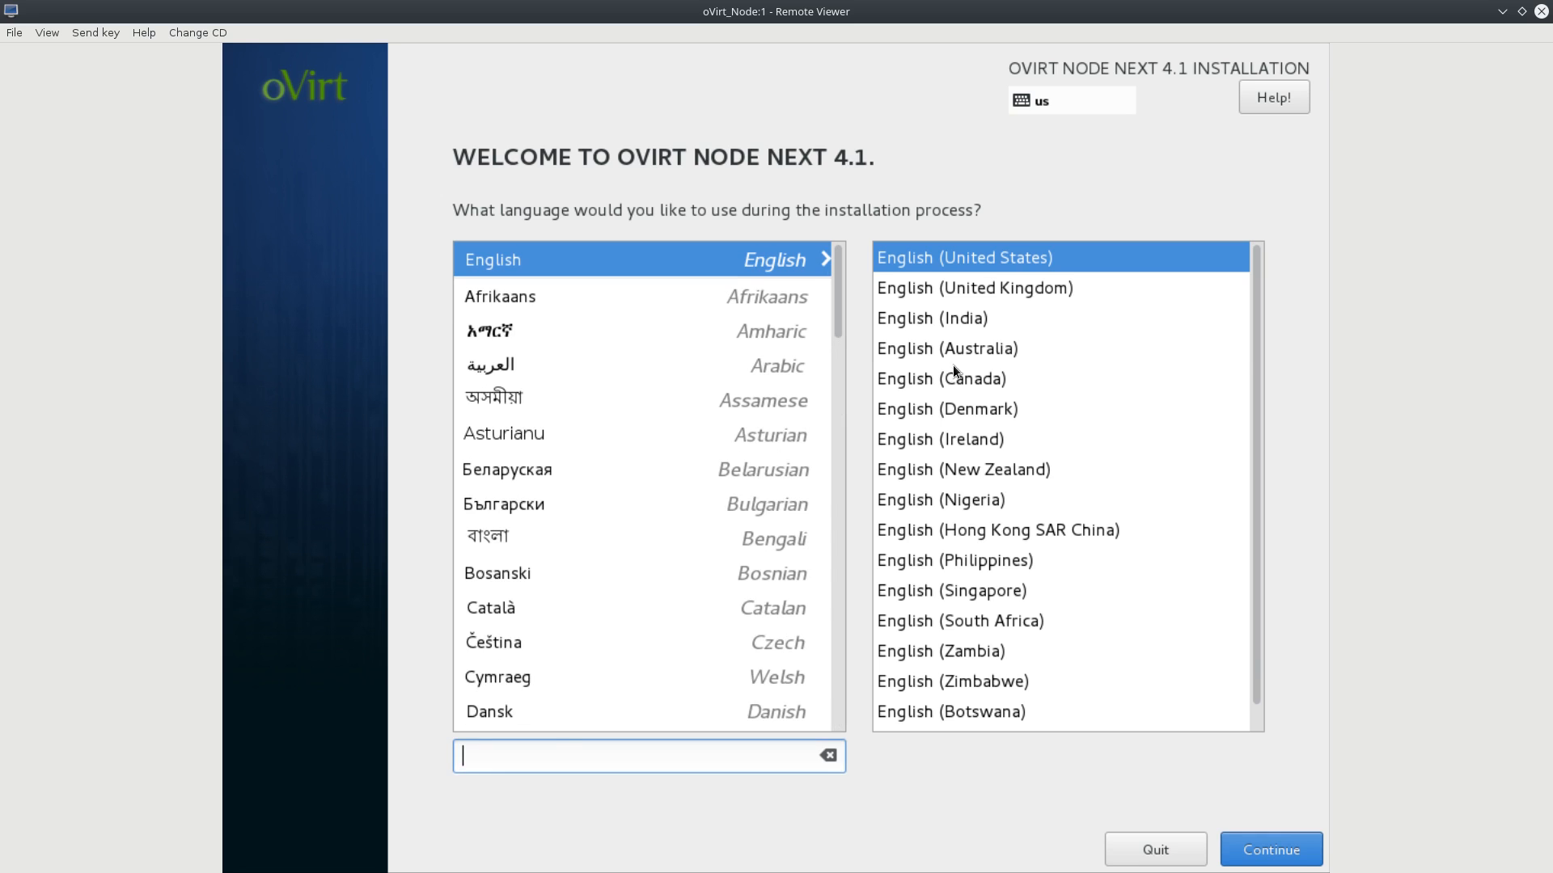
Choose English (Australia) as the language and keep the English (US) keyboard layout.
click(941, 352)
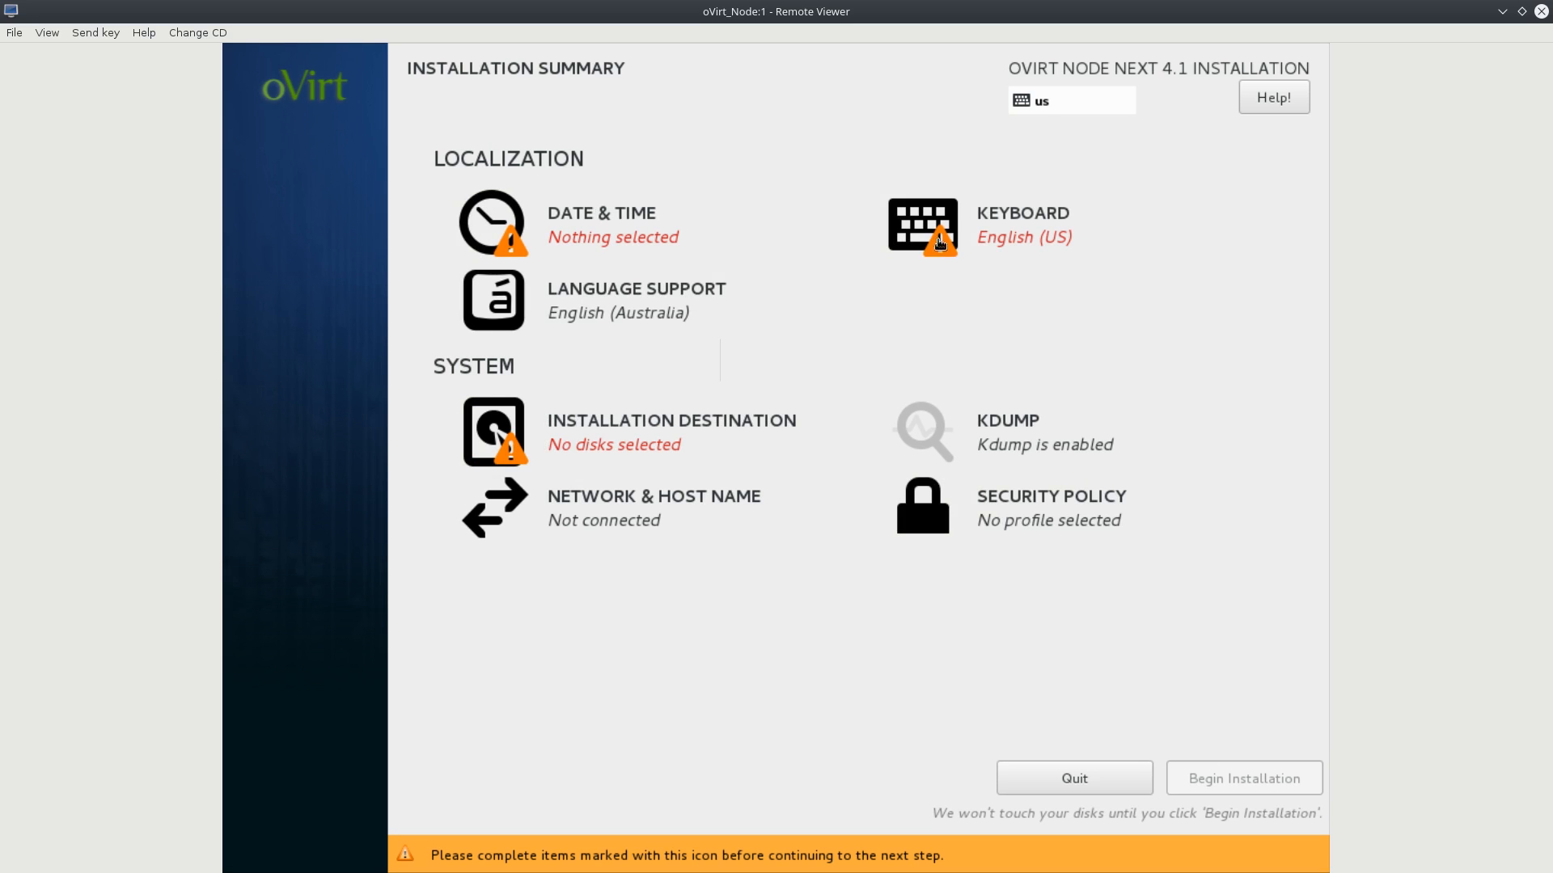
click(988, 235)
click(397, 230)
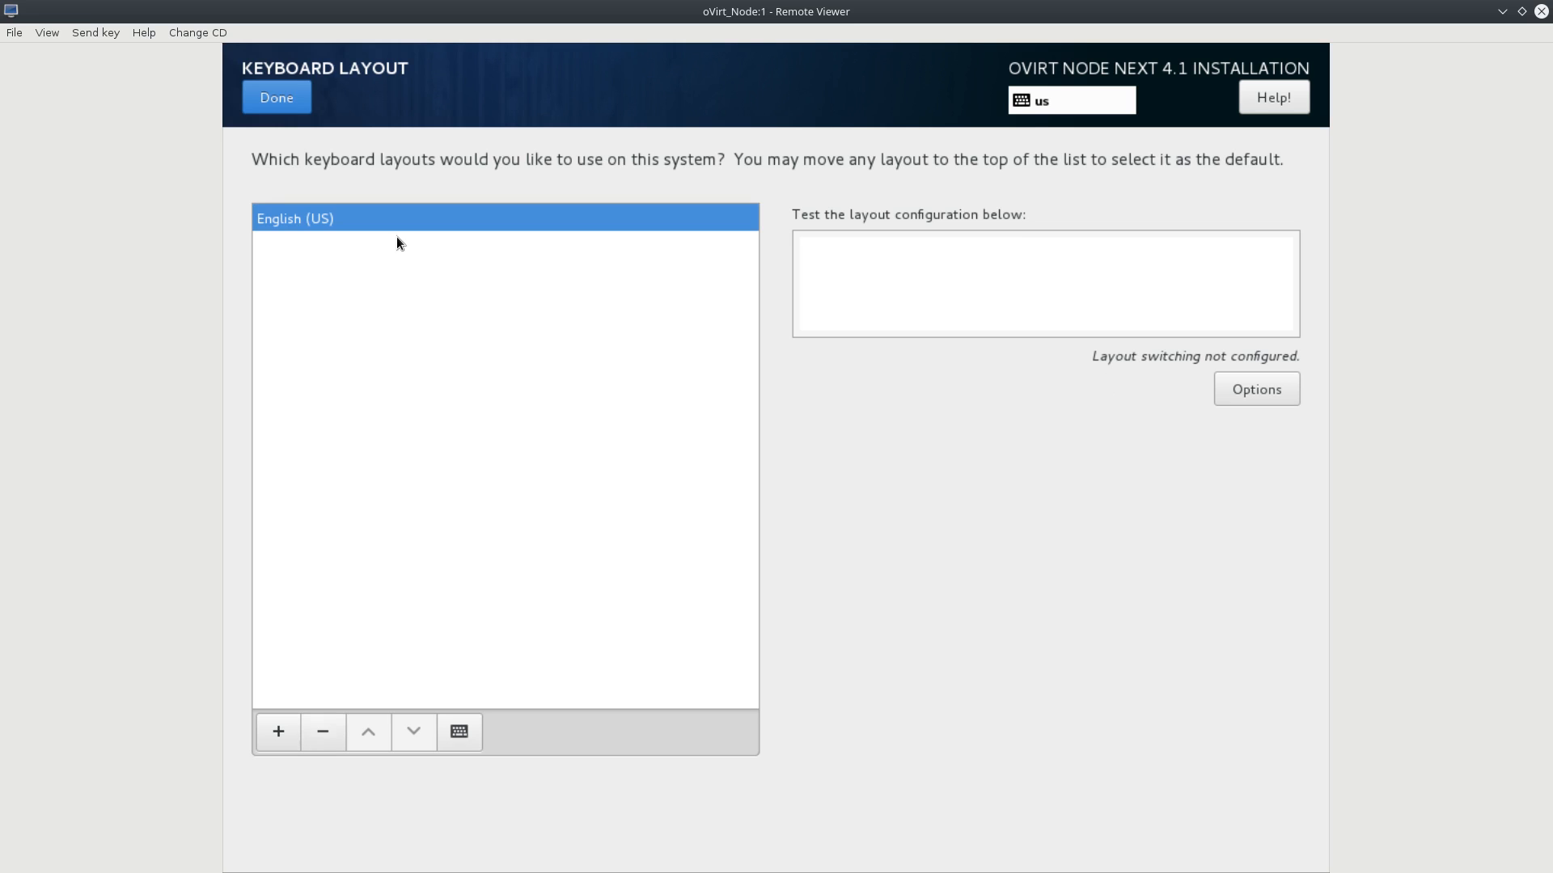
click(276, 101)
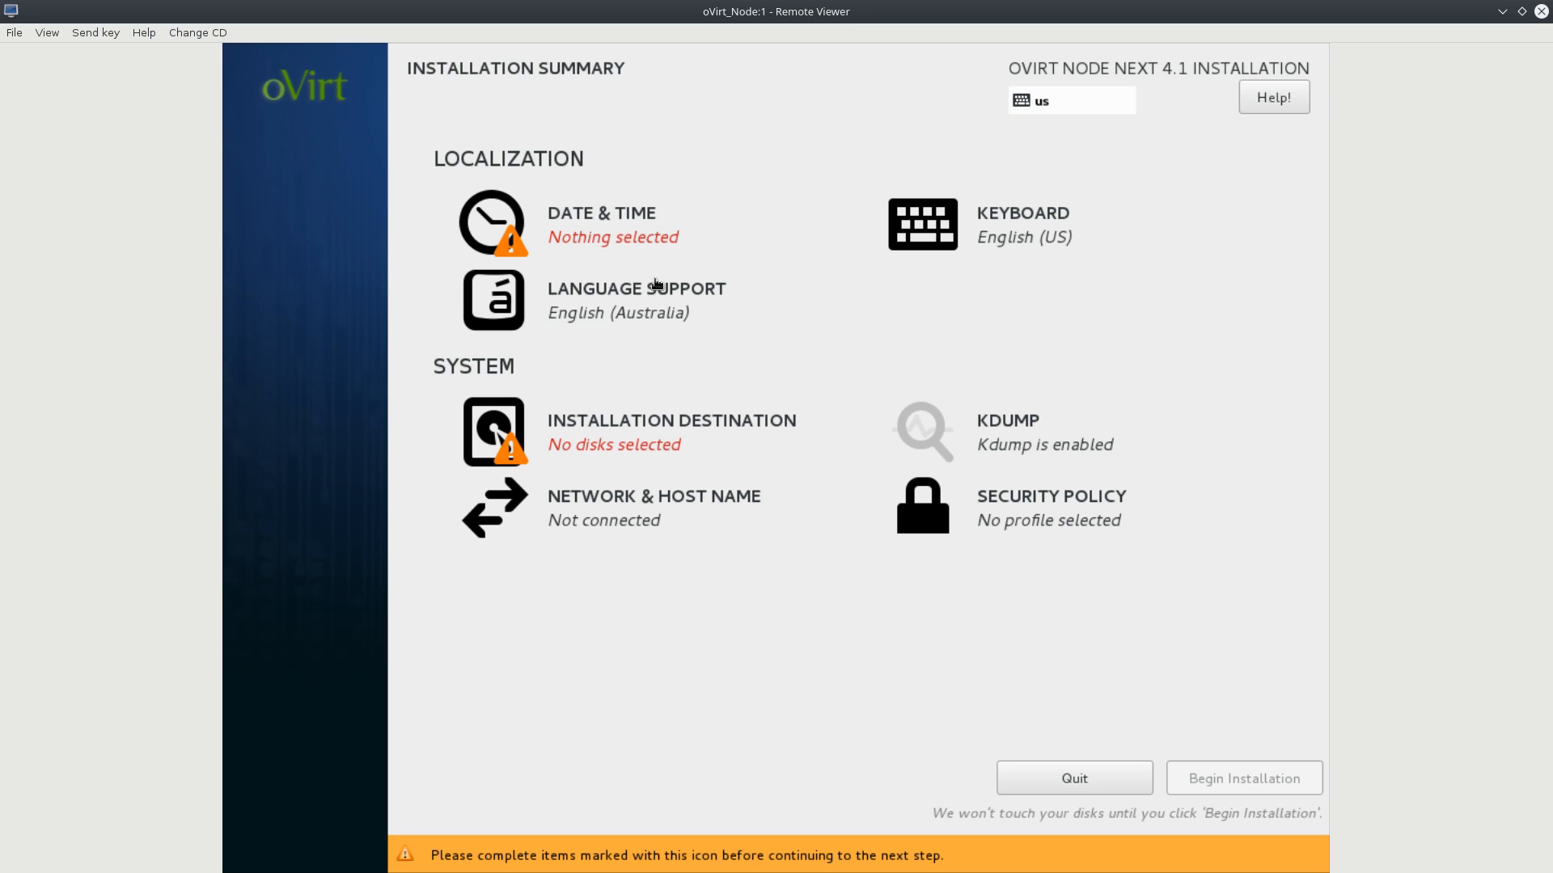
Set the timezone to Australia/Sydney and accept automatic partitioning on the 50 GiB disk.
click(610, 222)
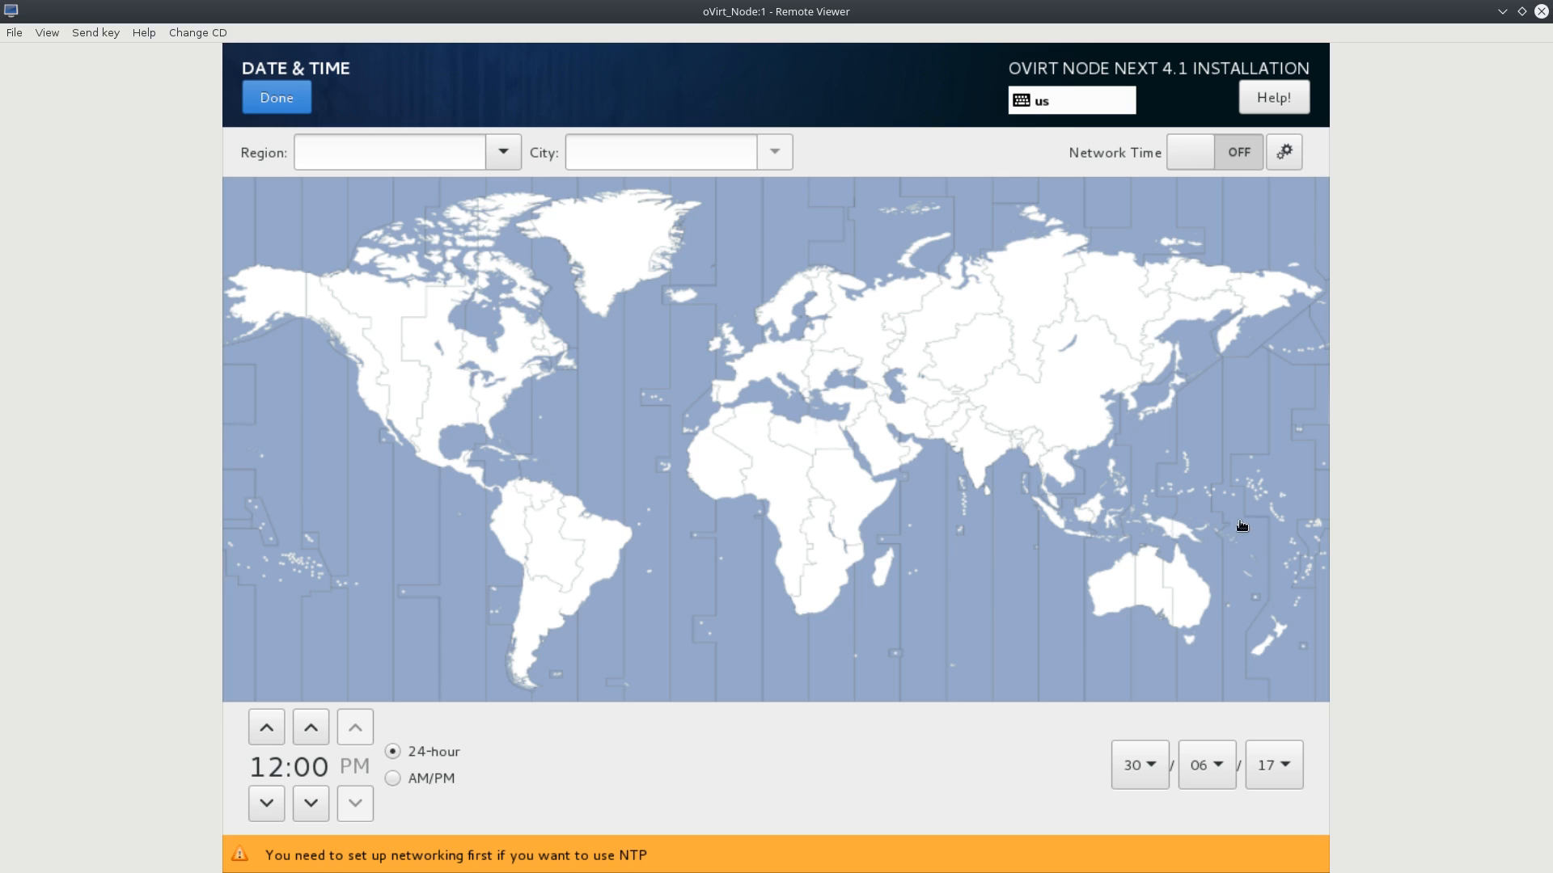
click(1198, 615)
click(269, 104)
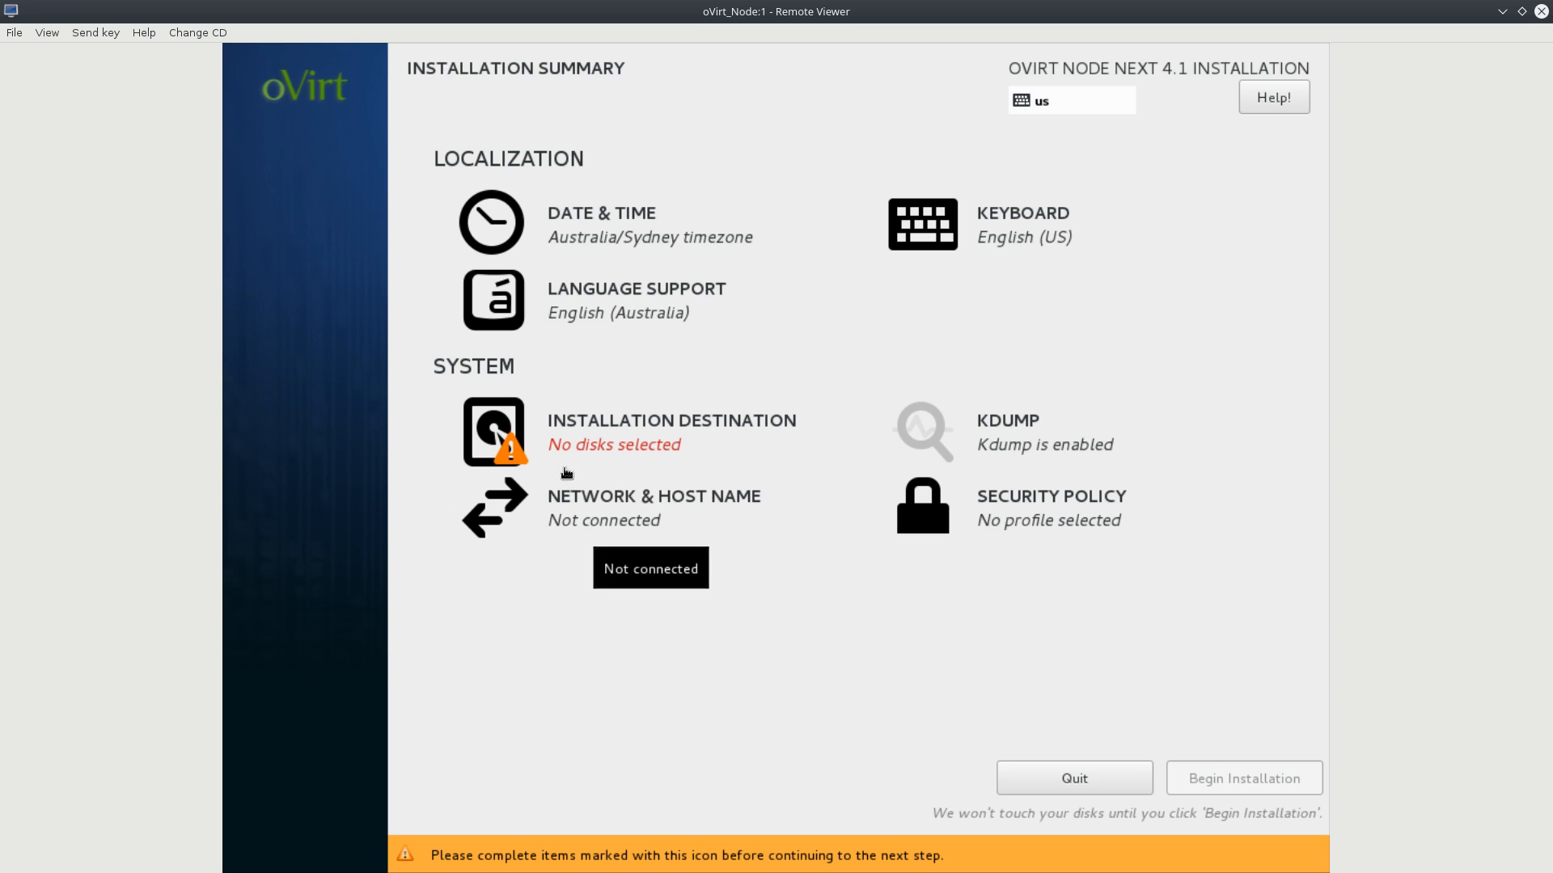
click(573, 439)
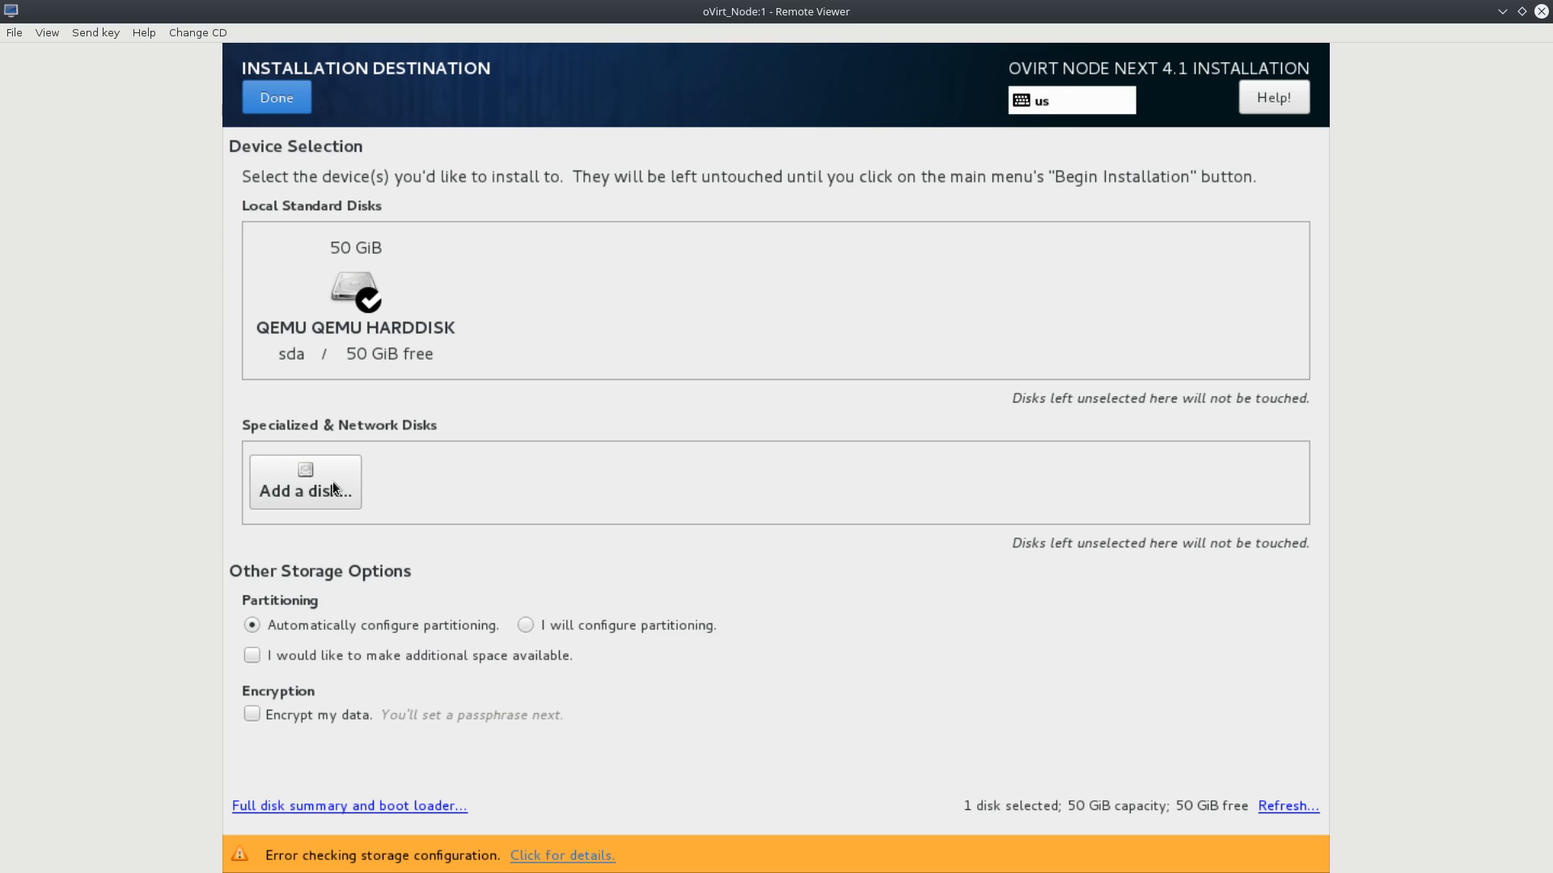
click(271, 106)
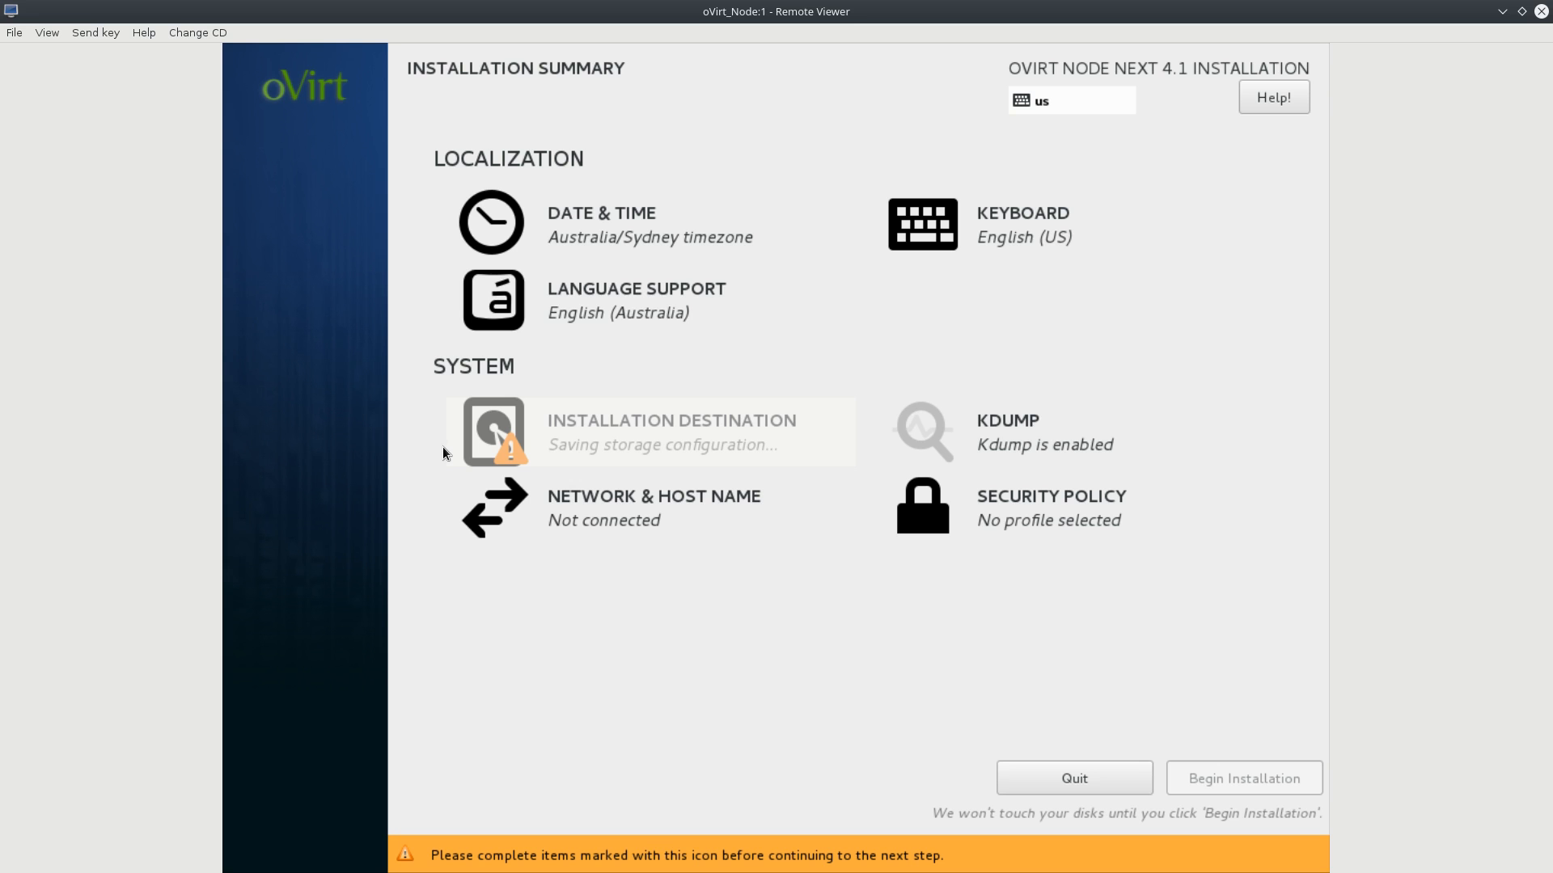
click(586, 520)
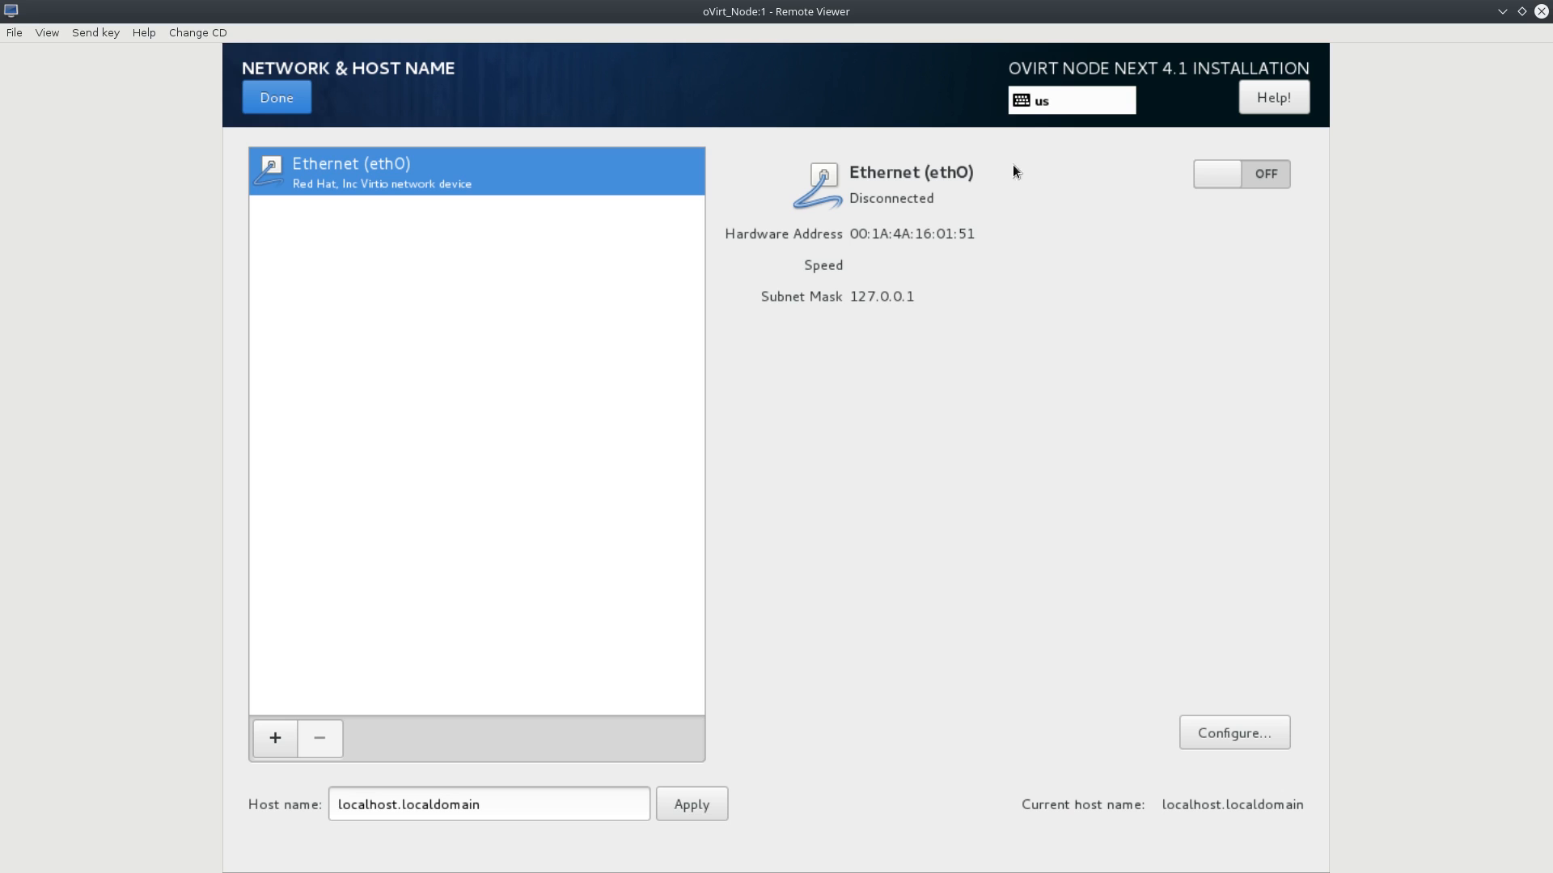
Switch eth0 on so it gets 192.168.151.114, discarding the IPv4 edits.
click(1265, 180)
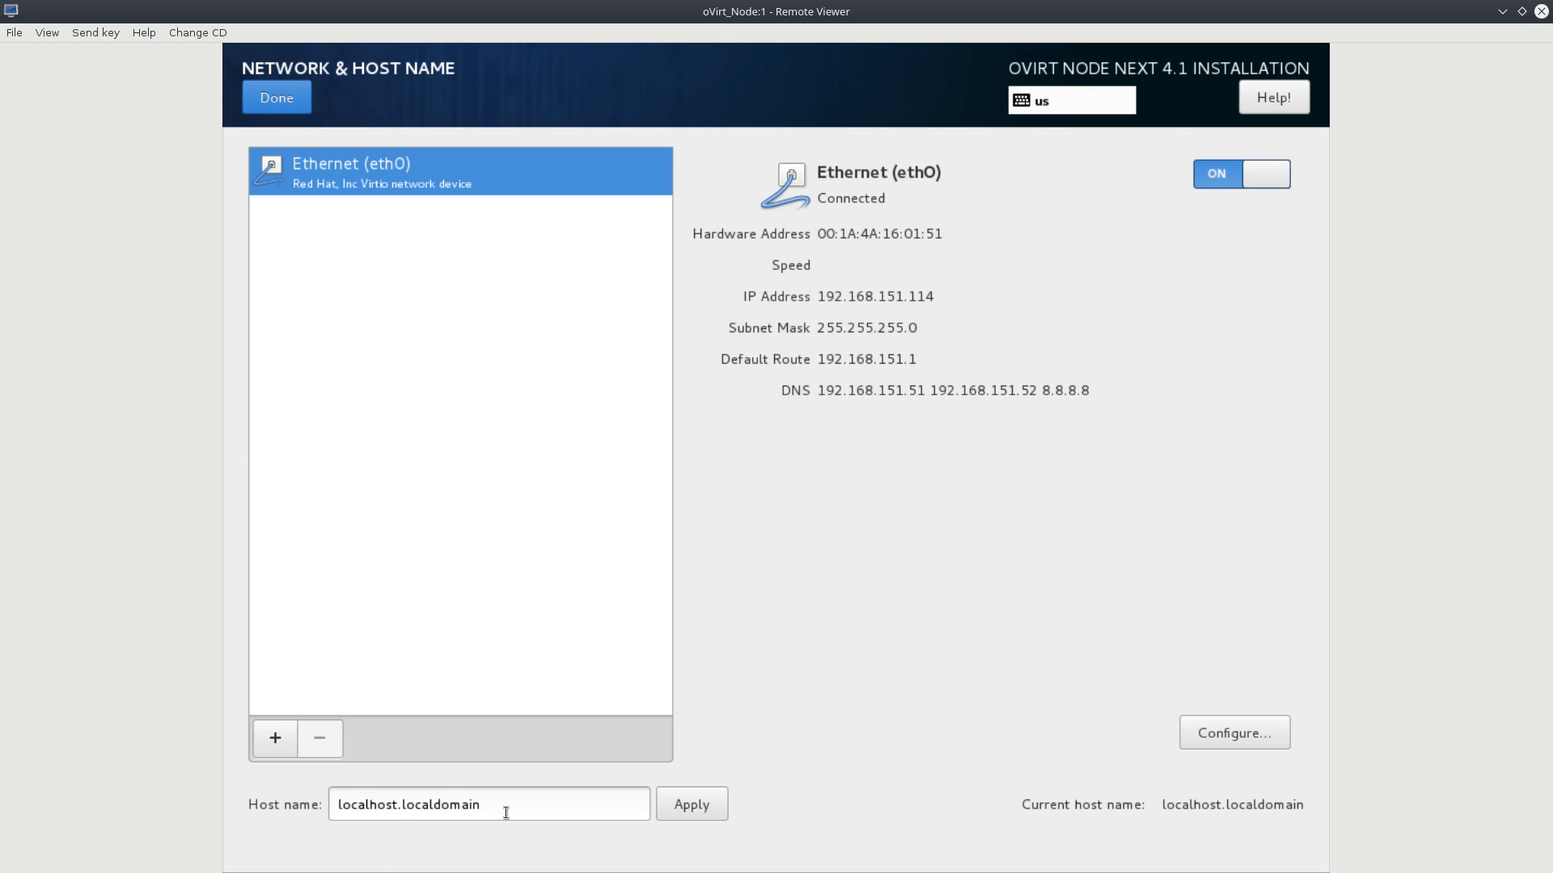
click(1213, 730)
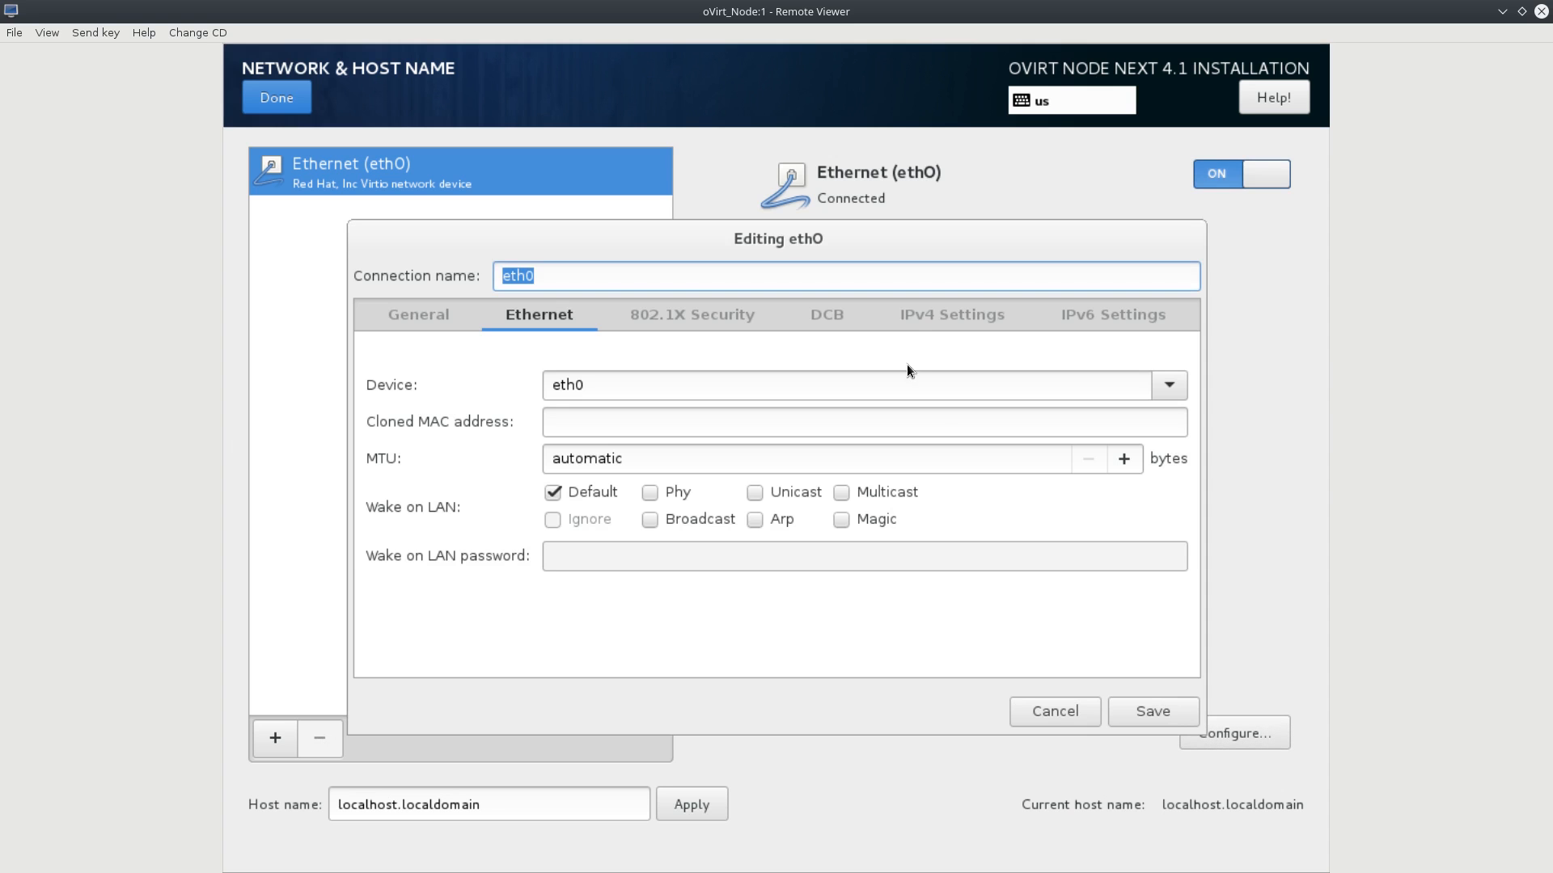
click(914, 316)
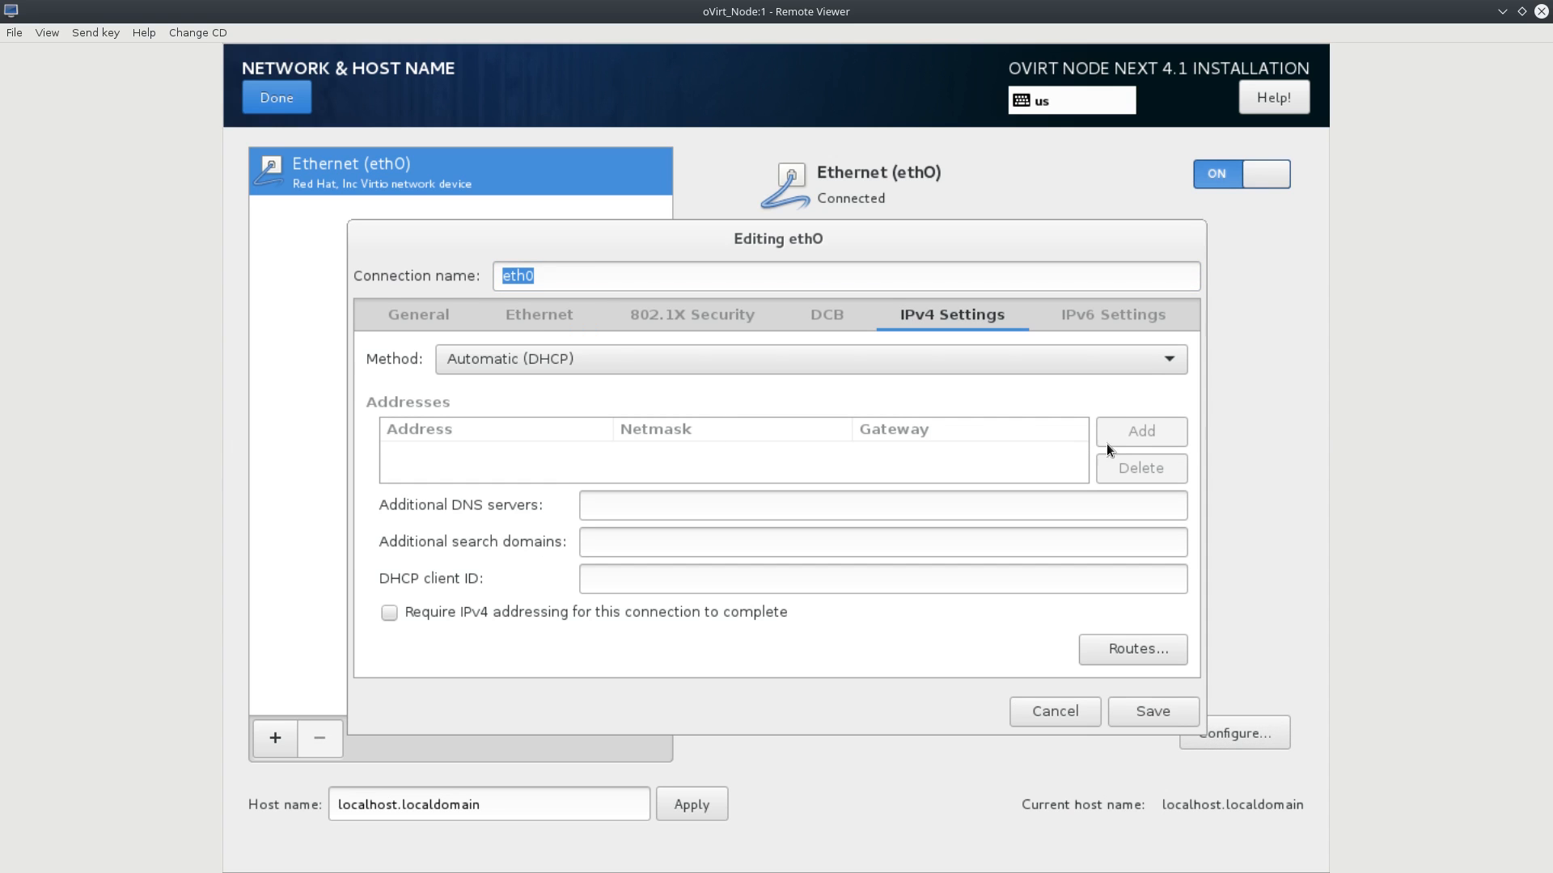
click(542, 361)
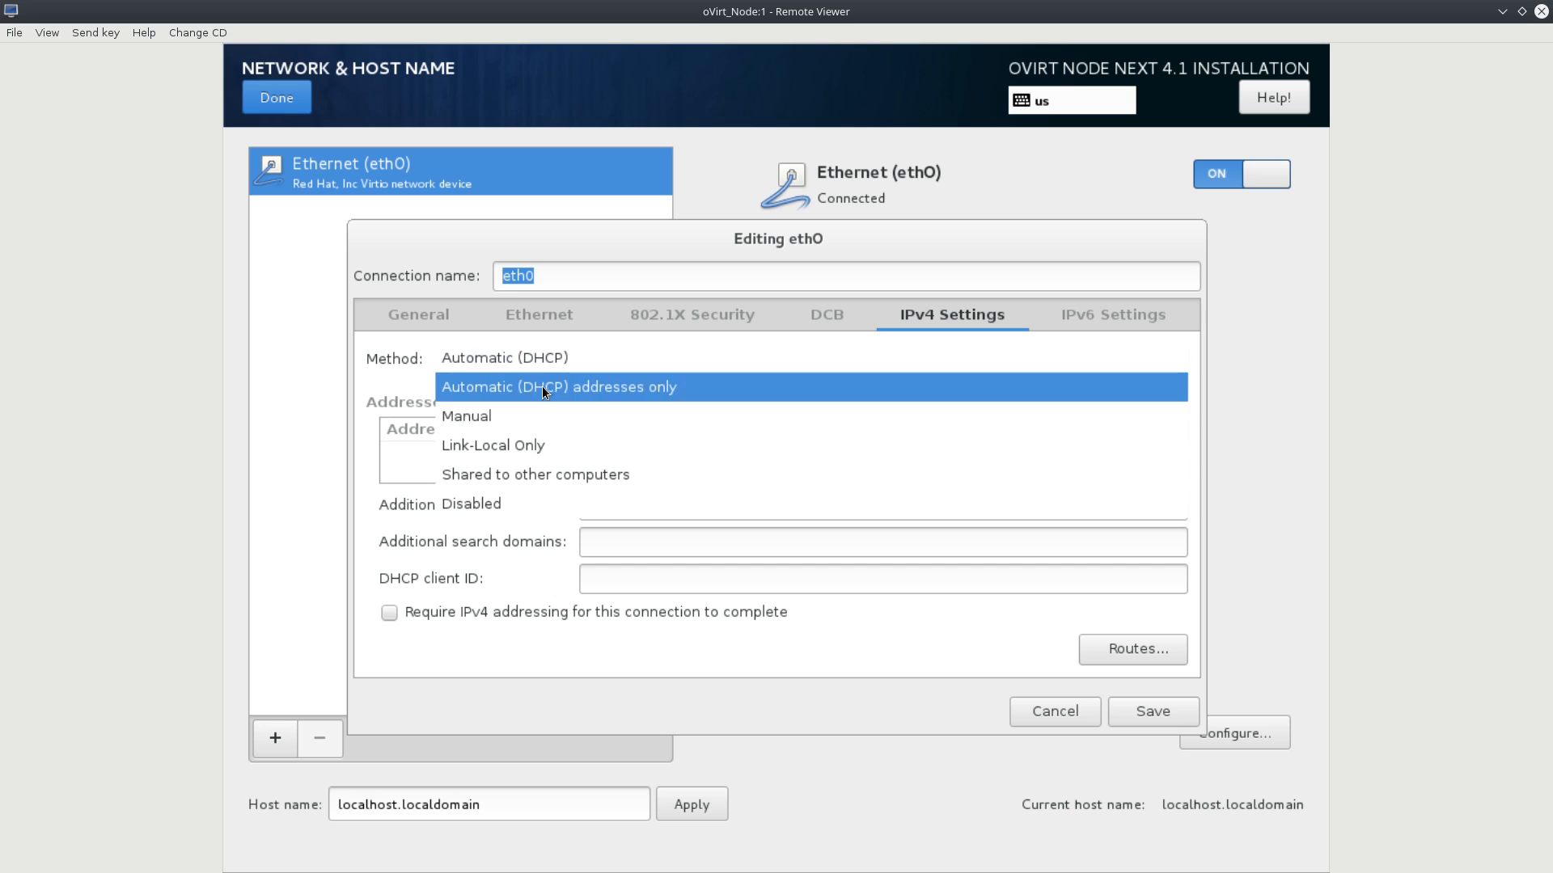
click(542, 410)
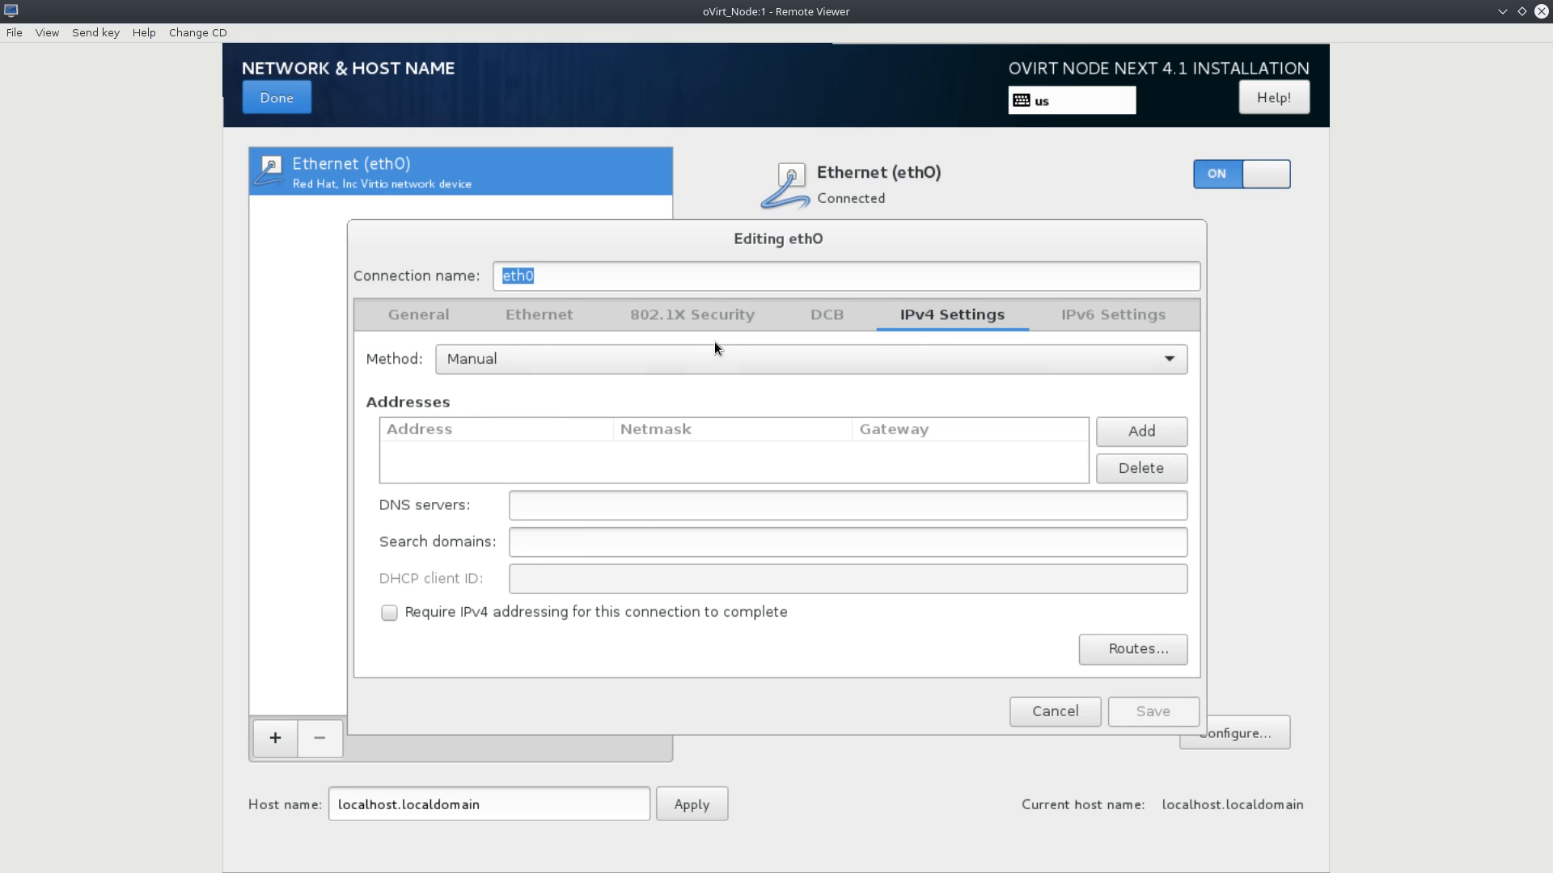
click(1147, 441)
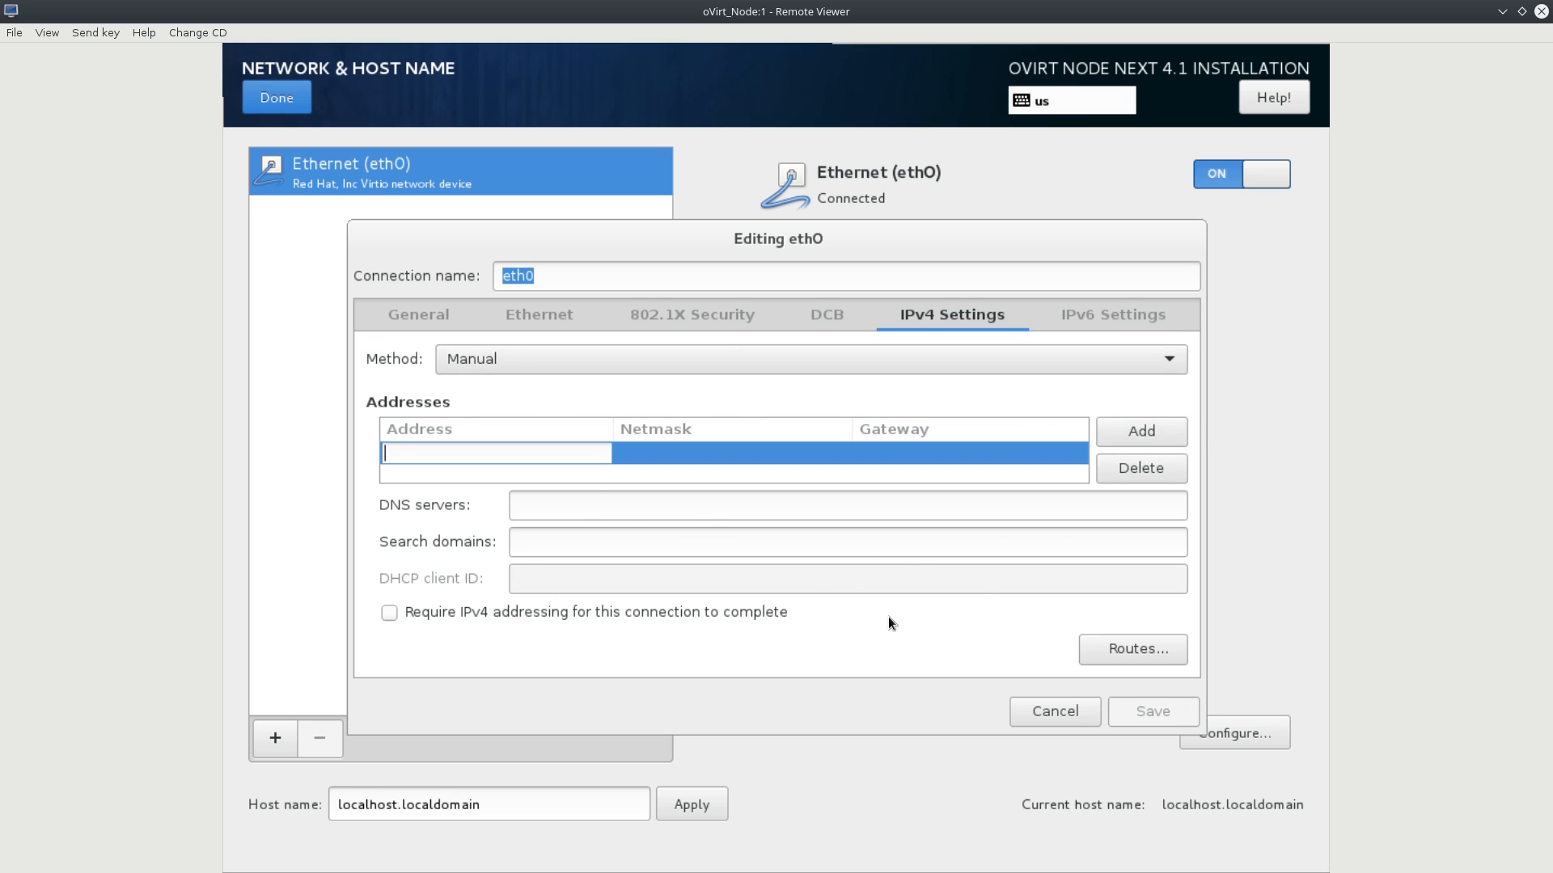
click(1032, 712)
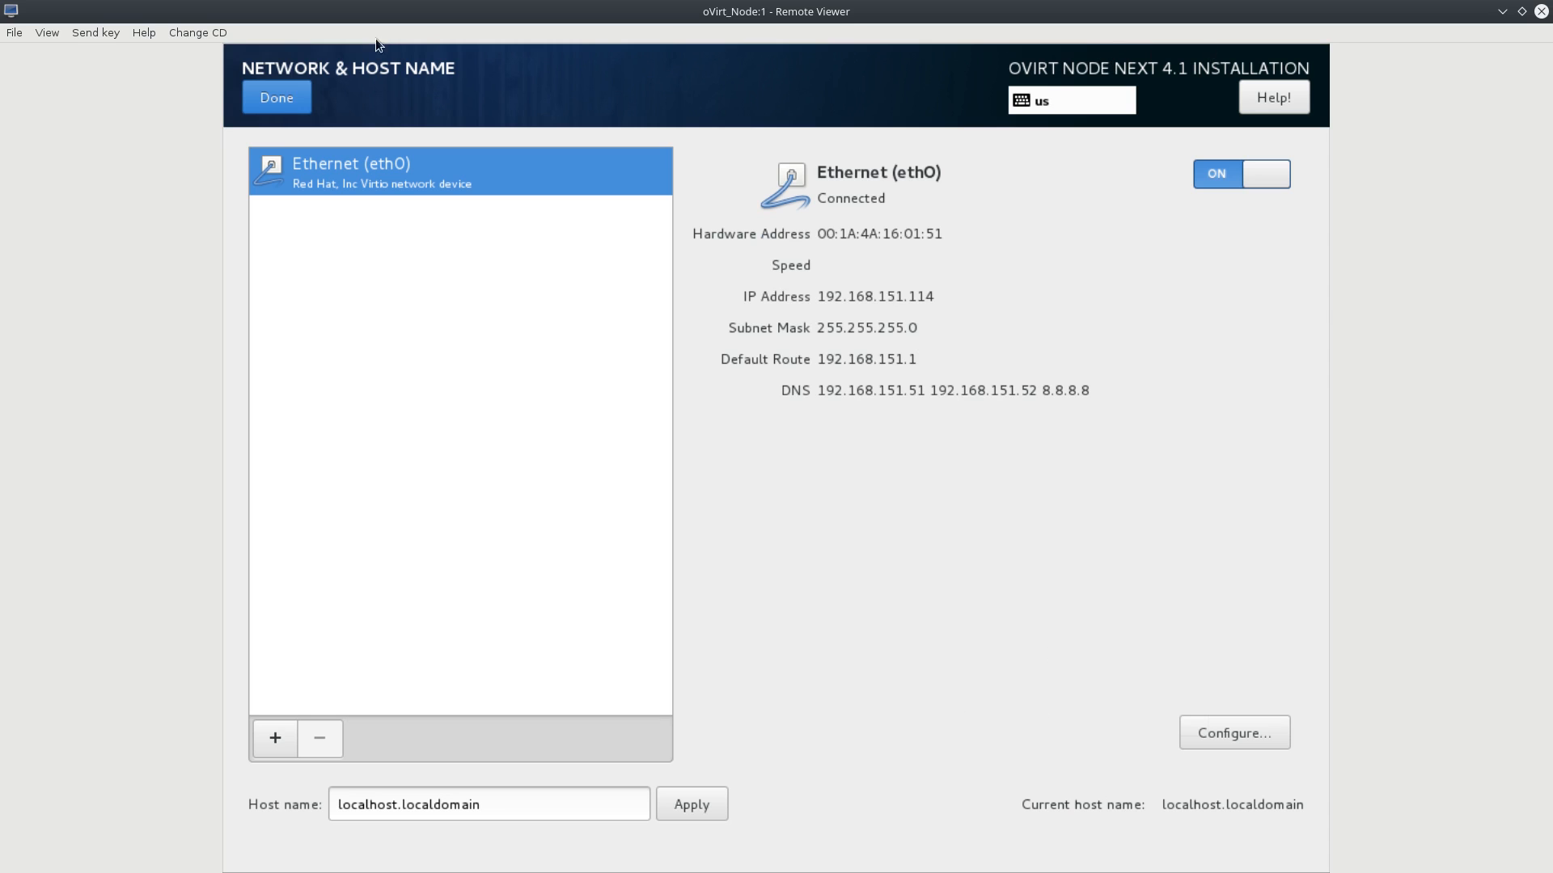
click(308, 96)
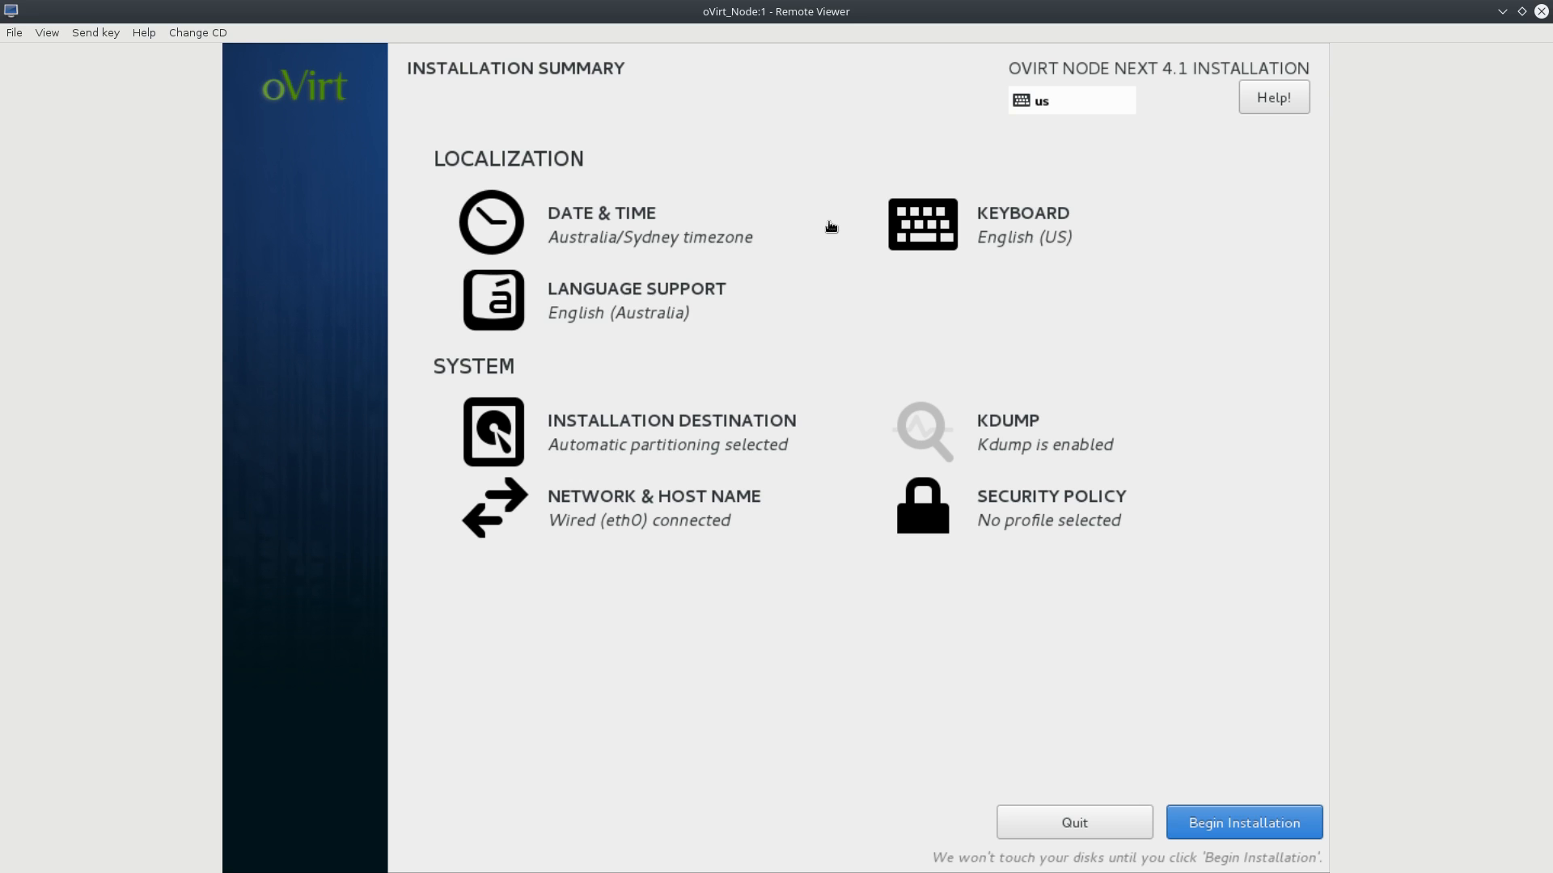
Begin installation, then enter and confirm the root password, accepting the weak-password warning.
click(1248, 827)
click(653, 221)
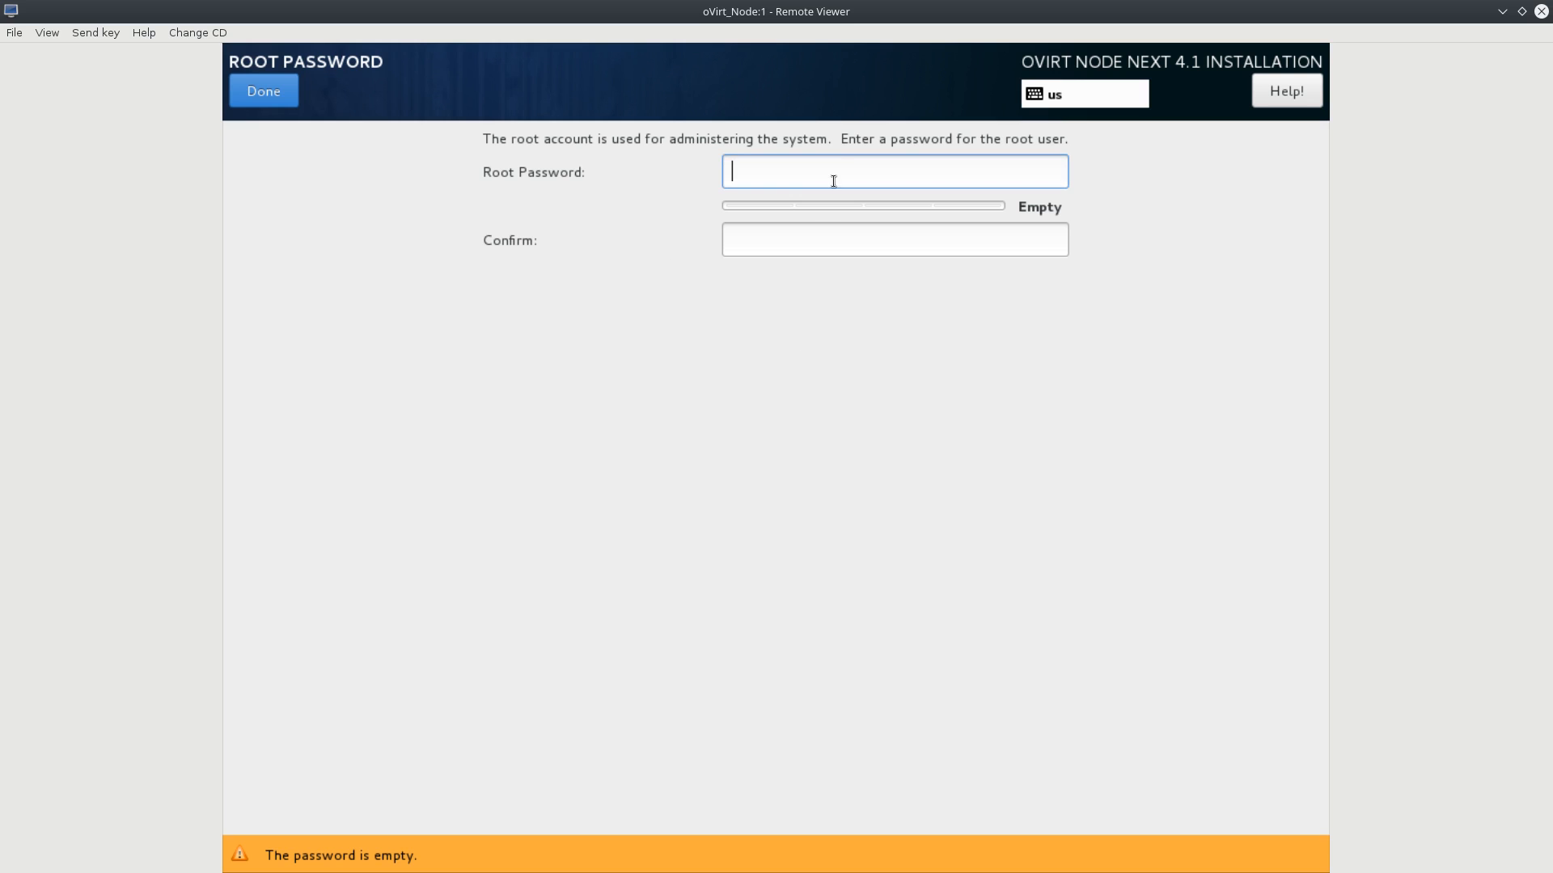
text(••••)
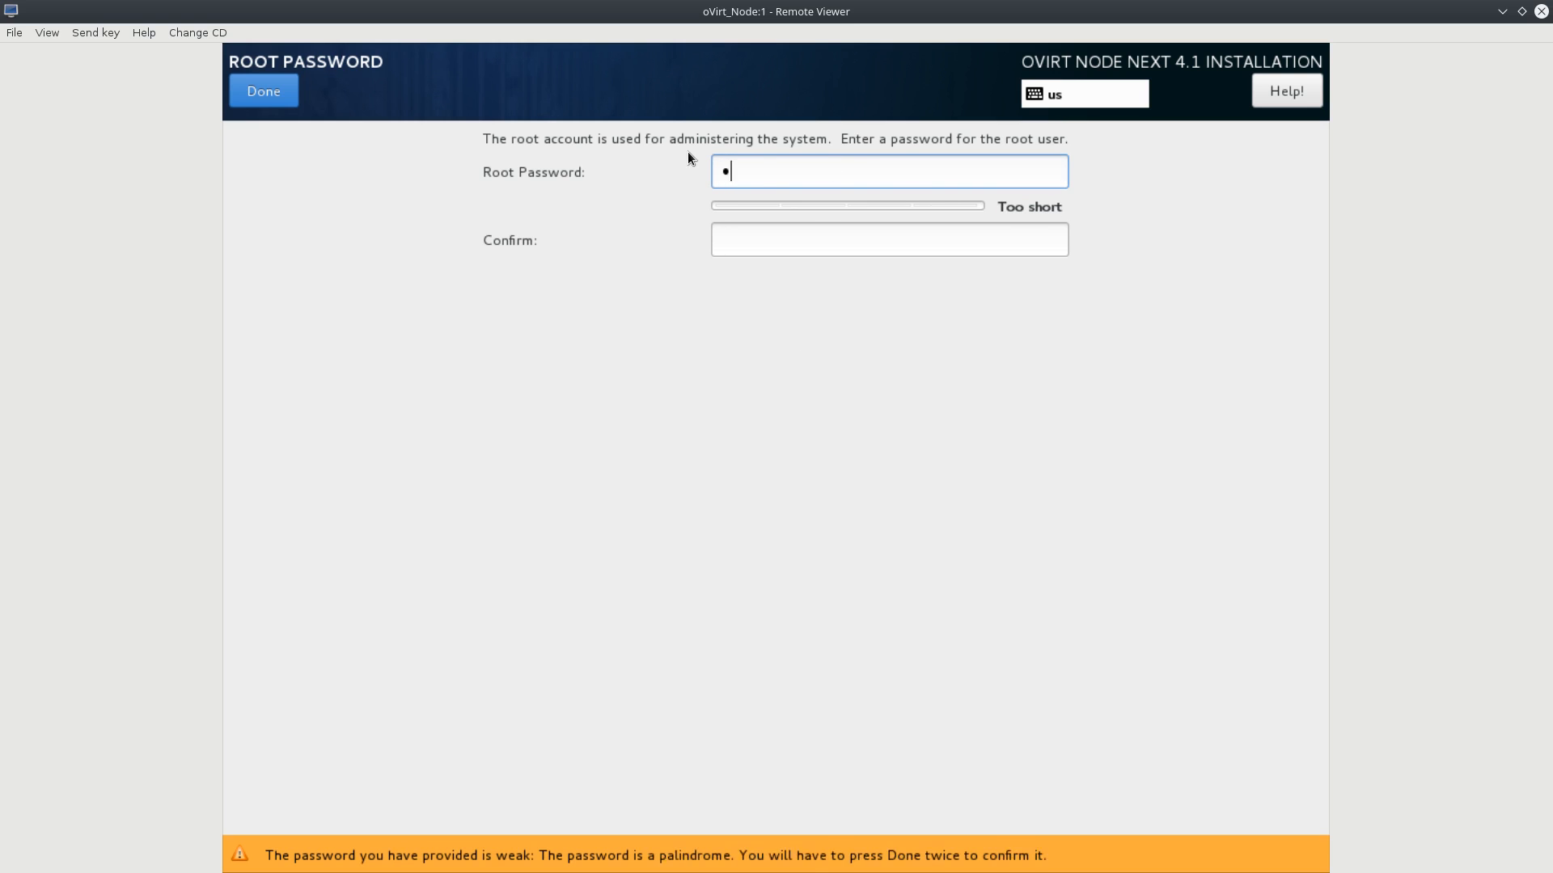
key(BackSpace)
key(BackSpace)
key(BackSpace)
key(BackSpace)
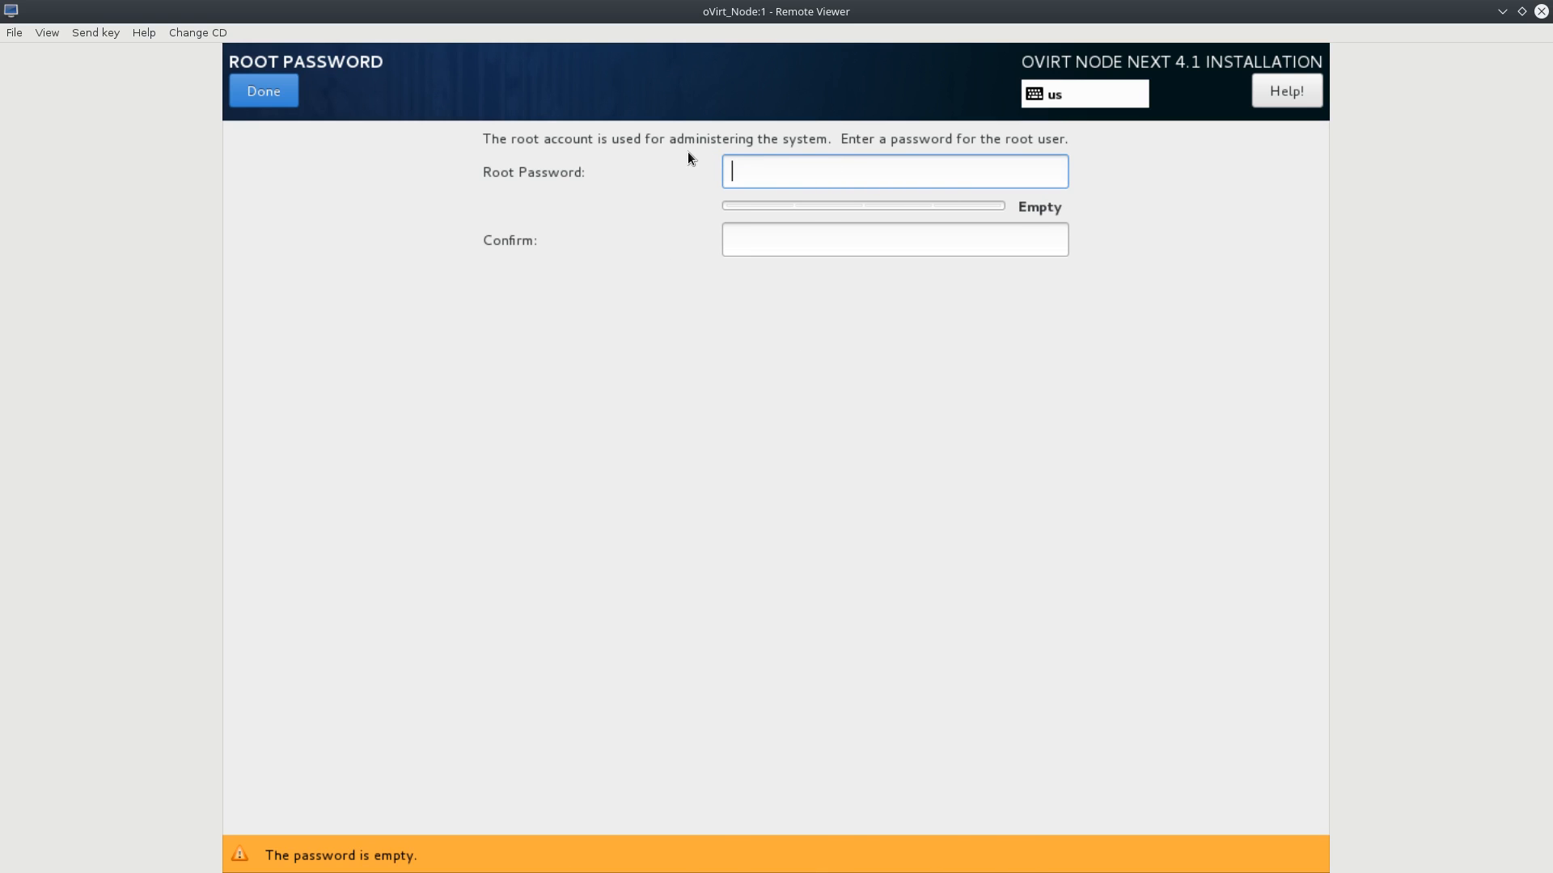
text(•••••)
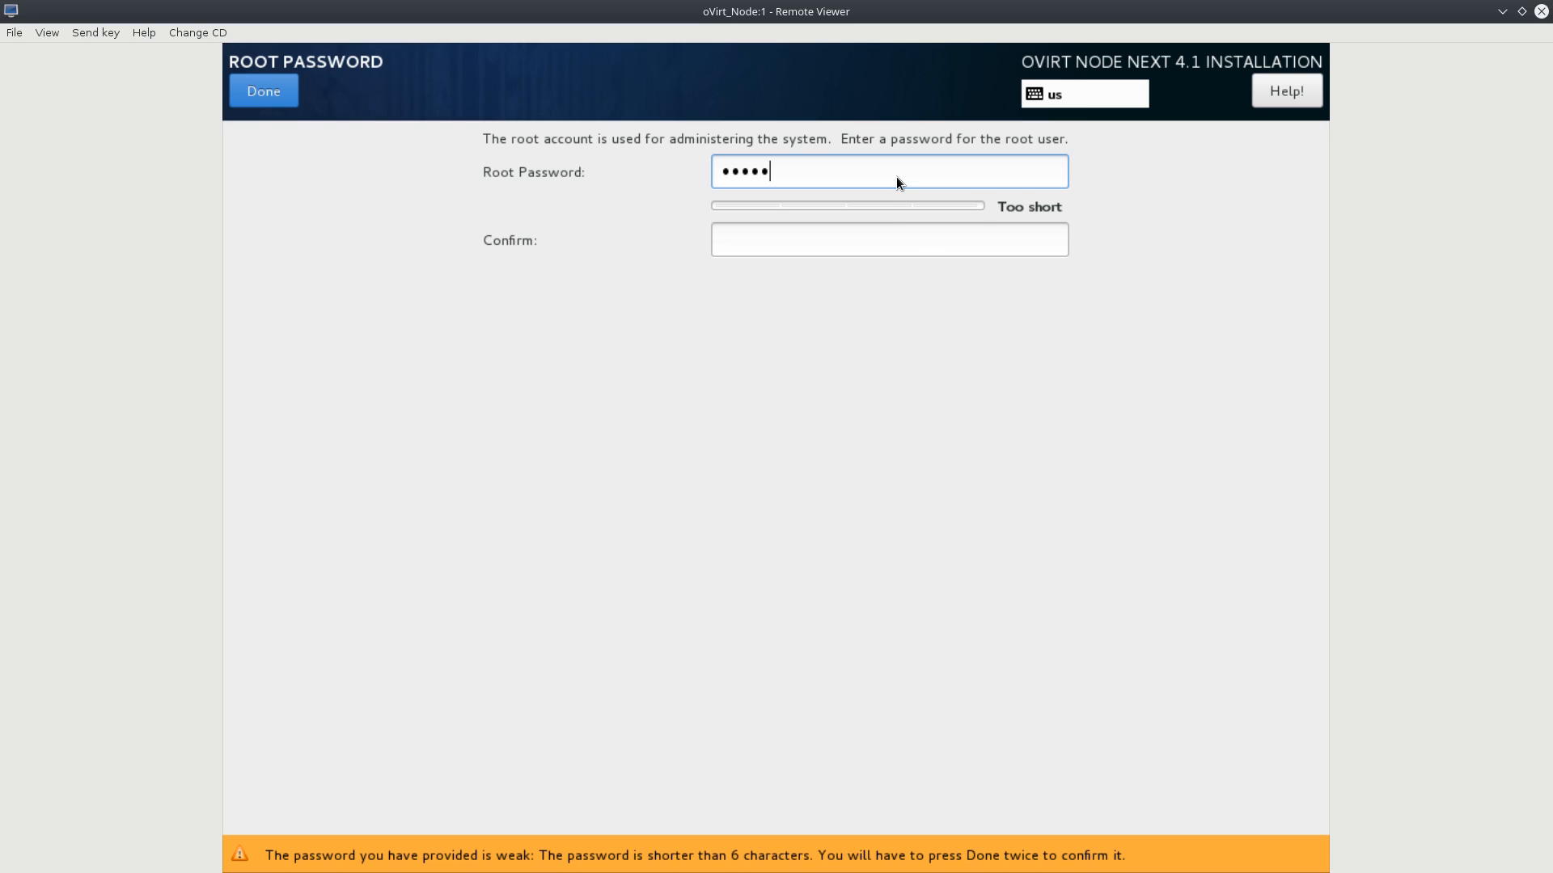
text(123)
click(853, 237)
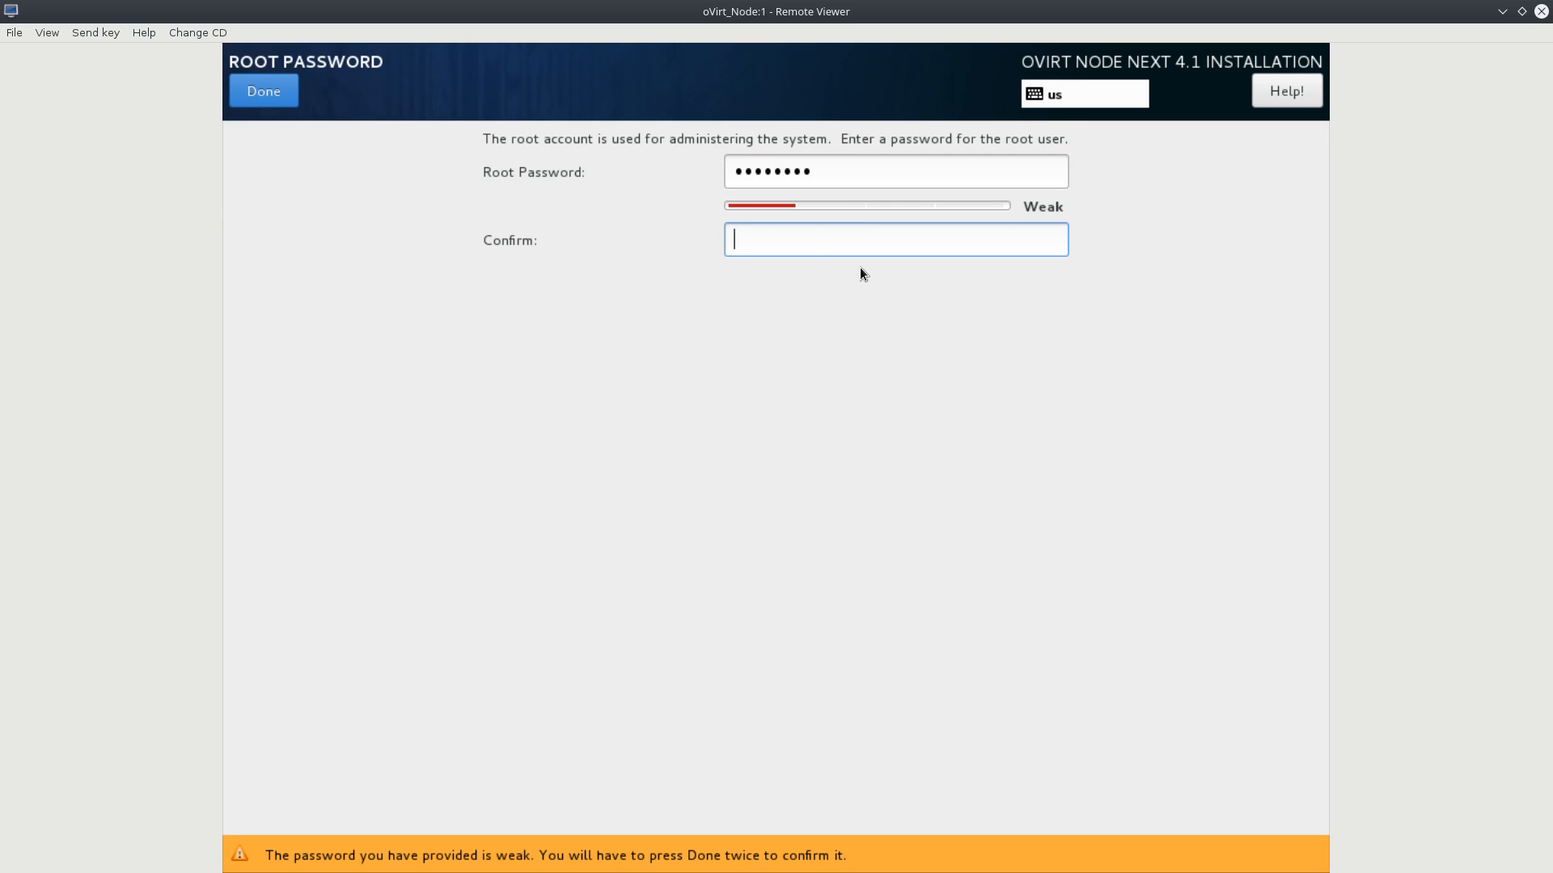
text(••••••••)
key(Return)
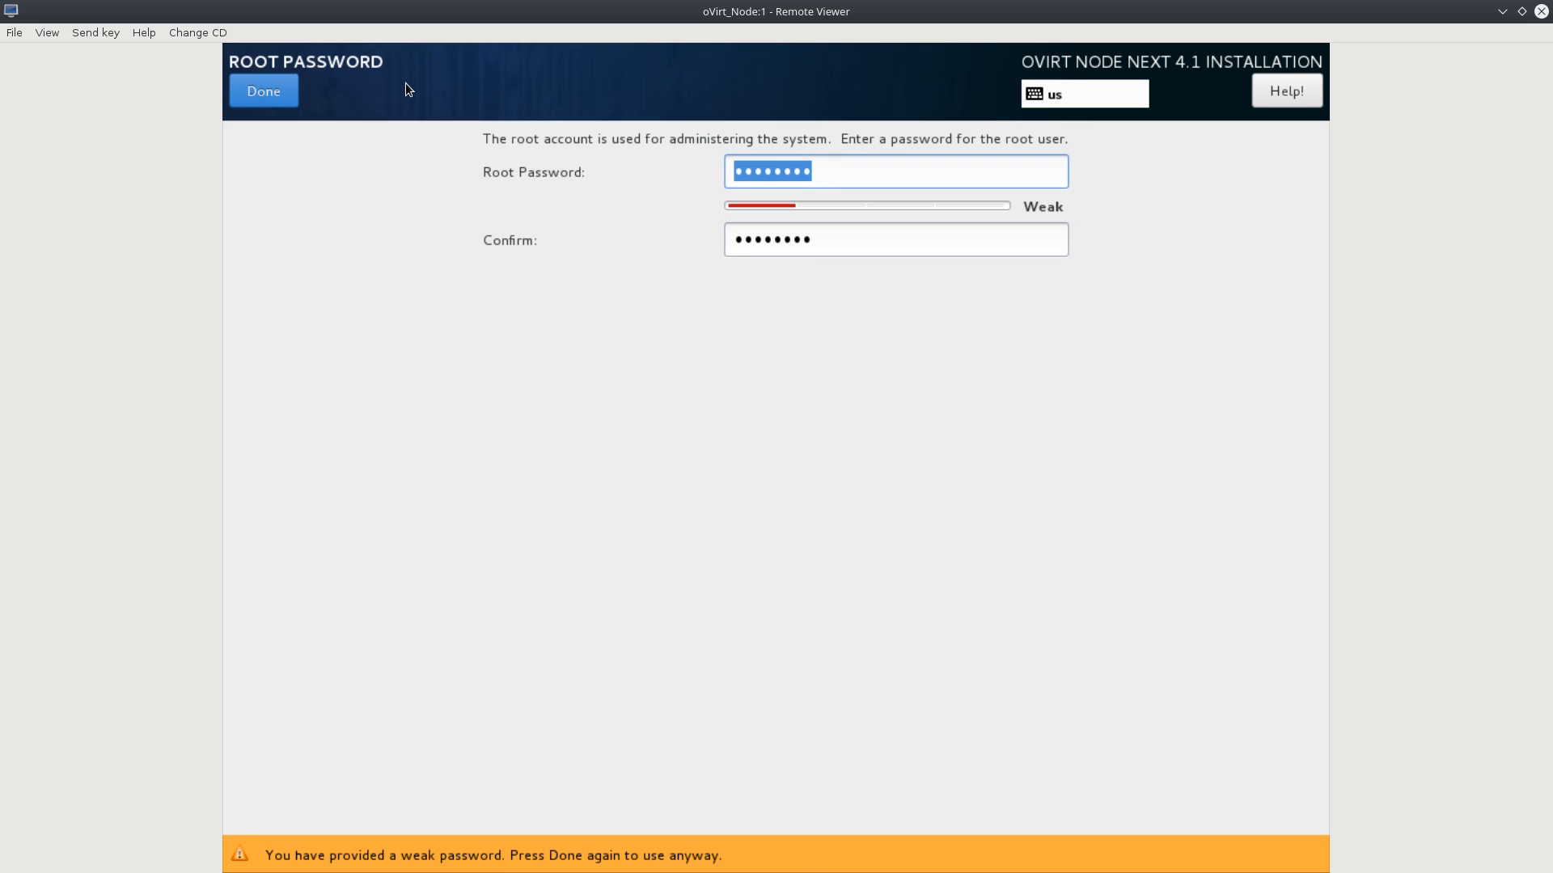
click(272, 98)
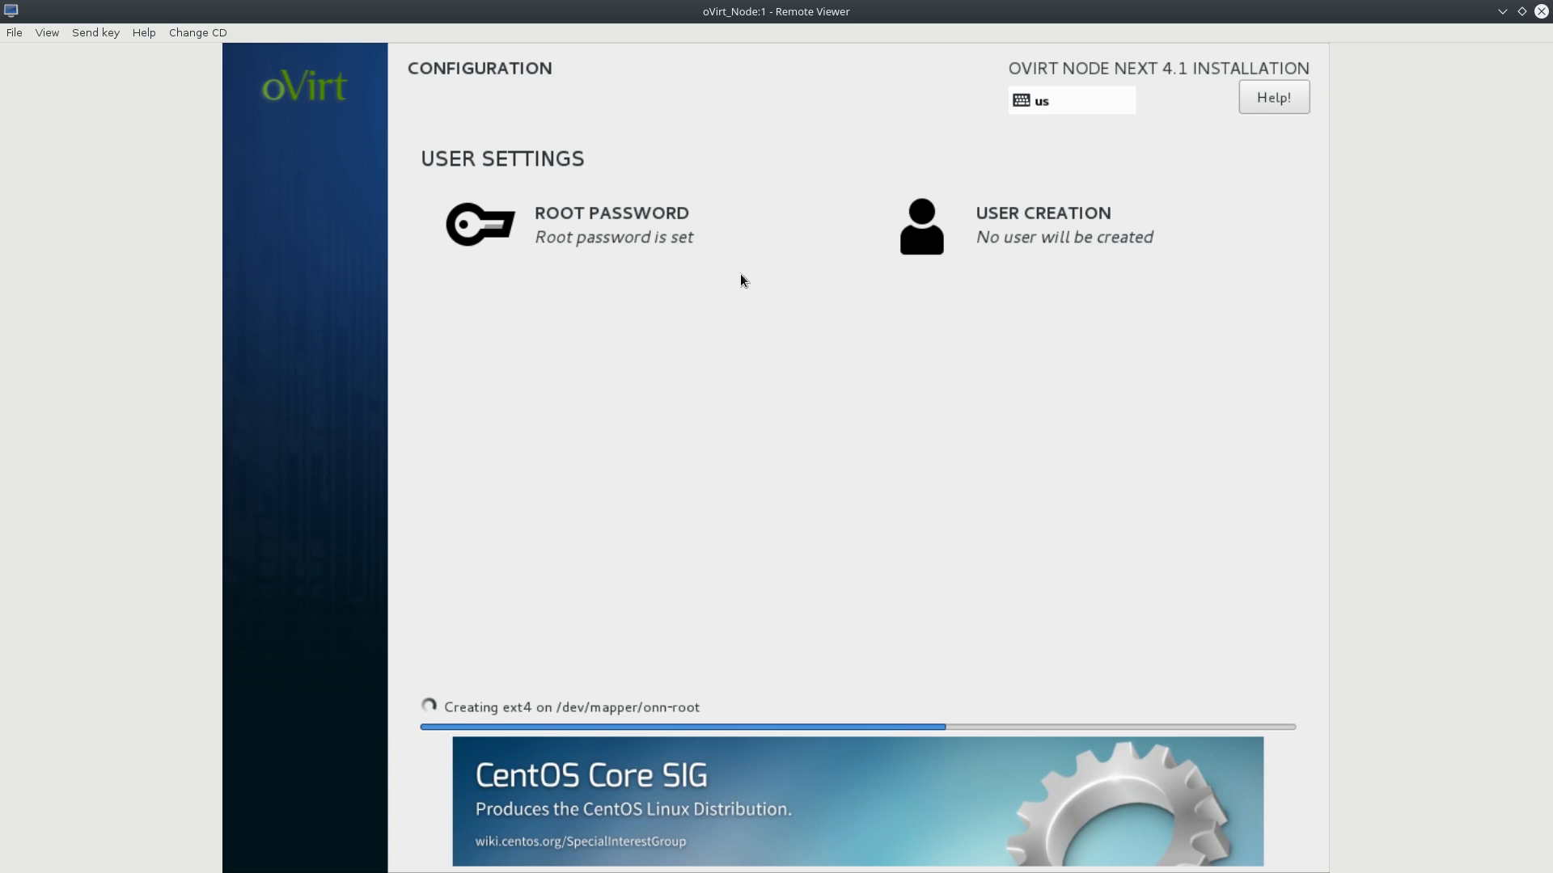
Create an administrator user with a name and confirmed password, accepting the weak-password warning.
click(991, 231)
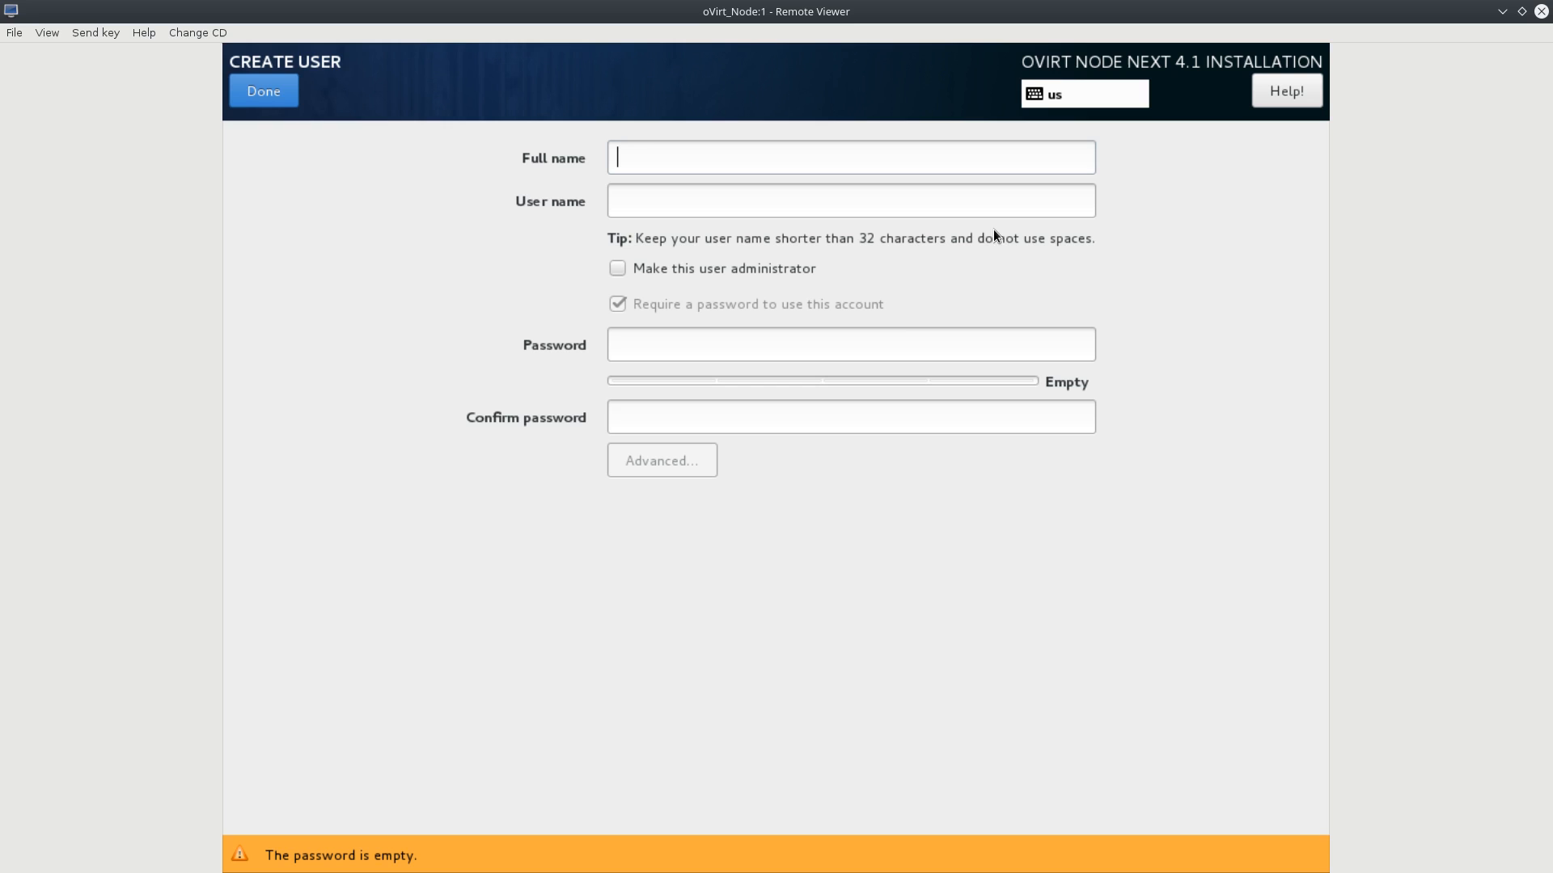
click(618, 268)
click(643, 162)
text(testuser)
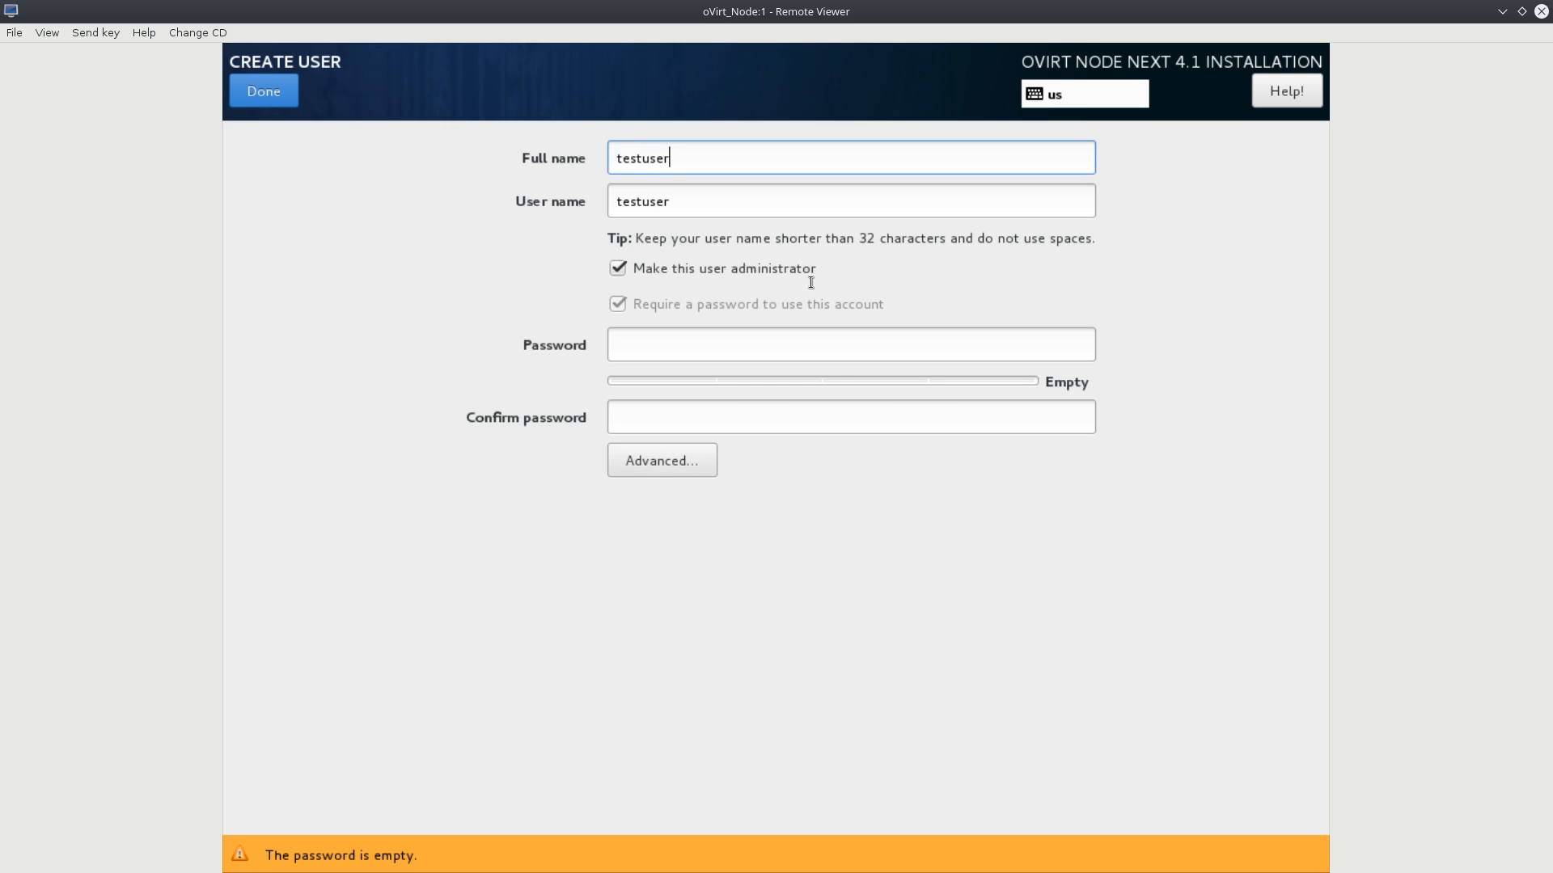
click(836, 347)
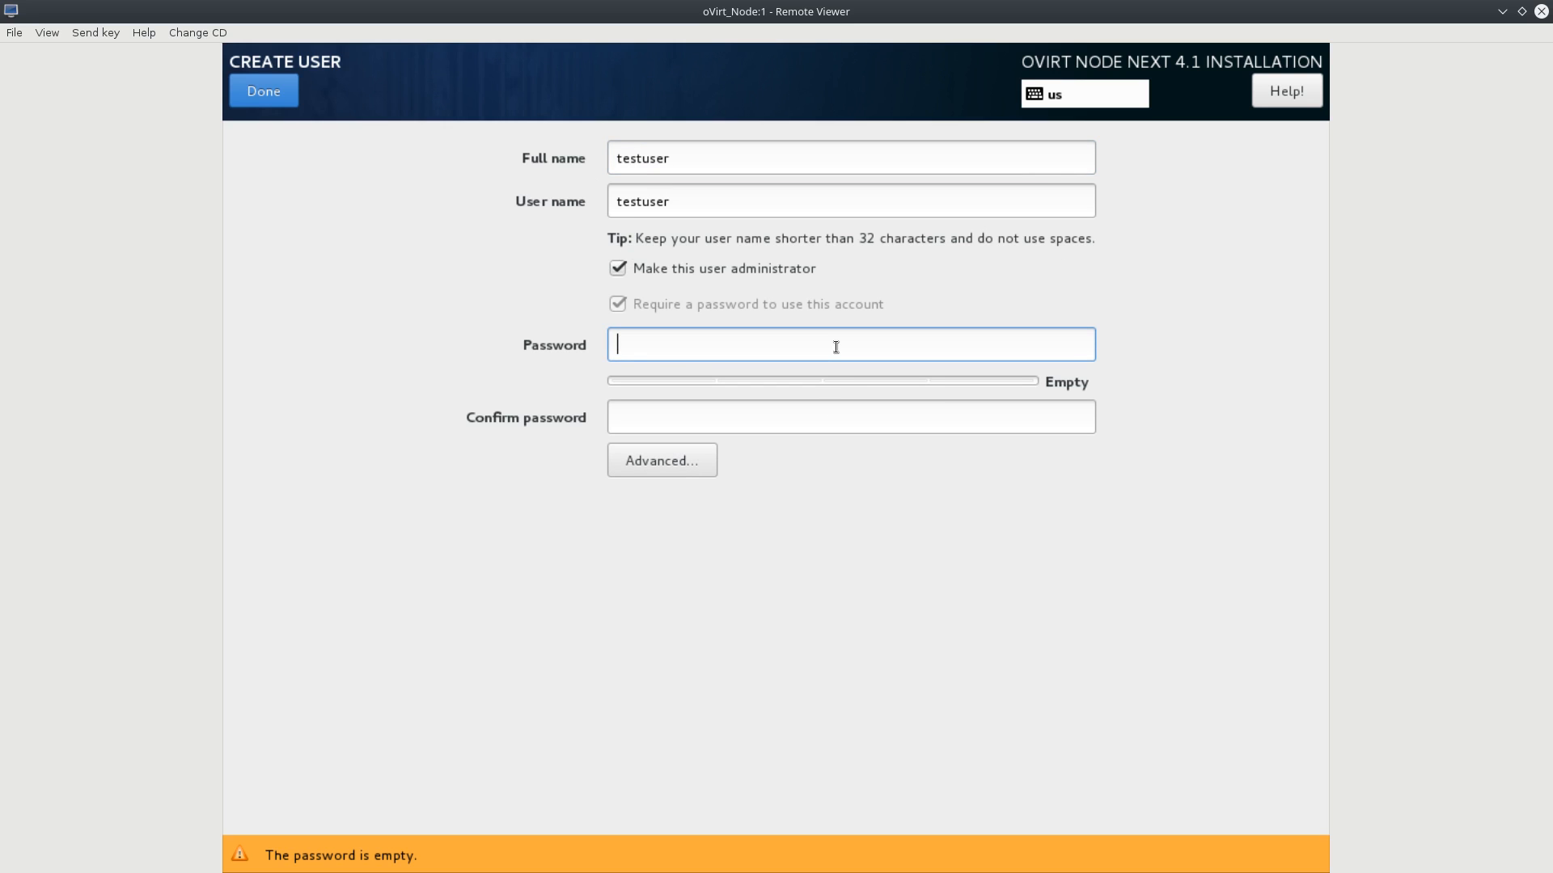
text(•••••)
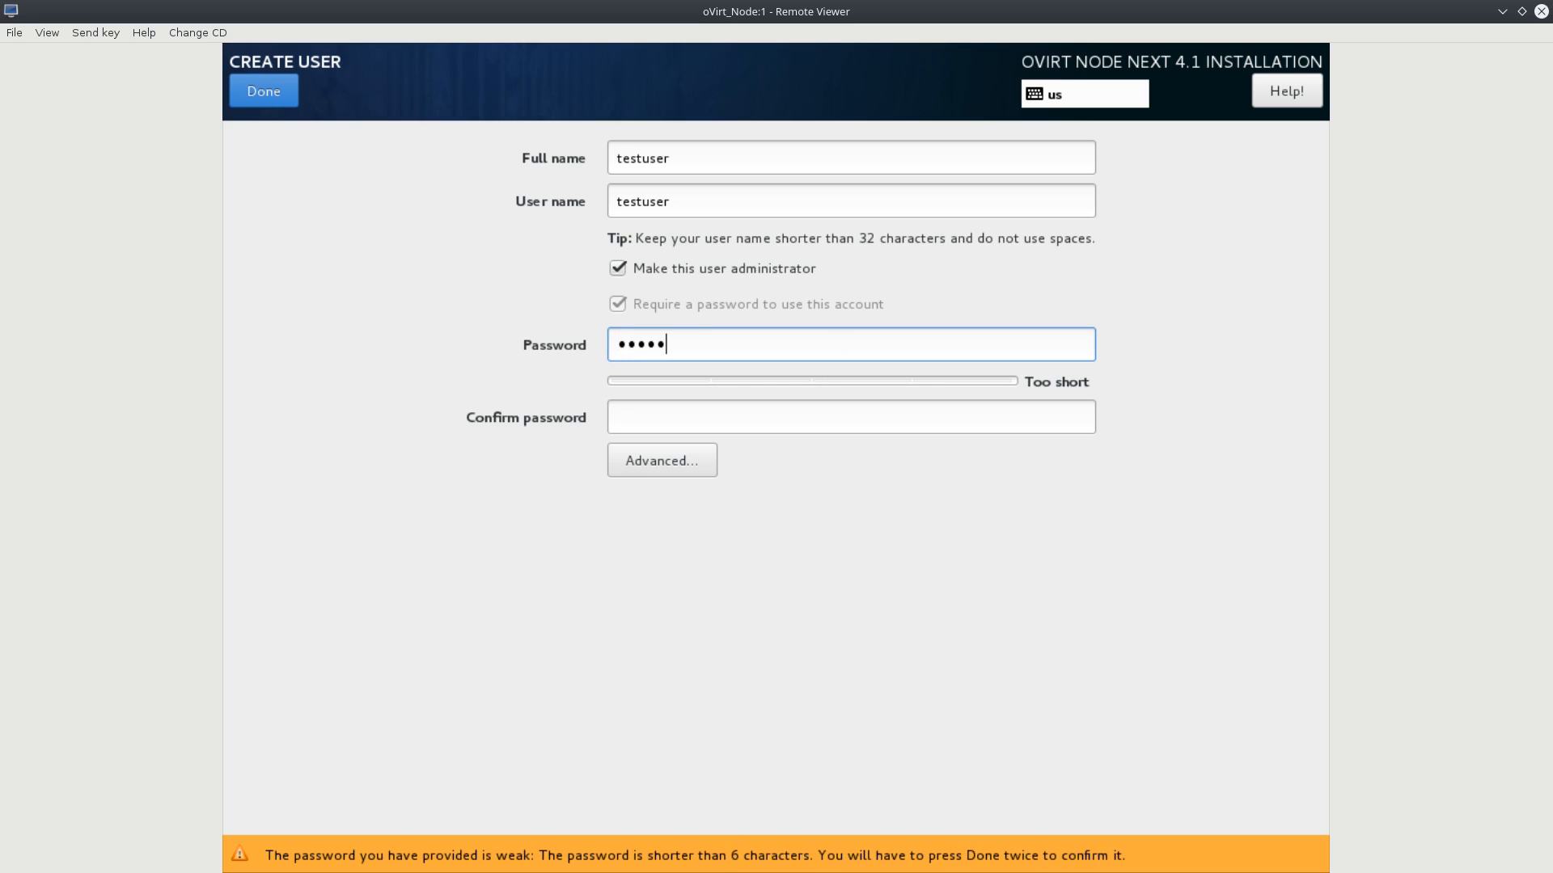
text(•••)
key(Tab)
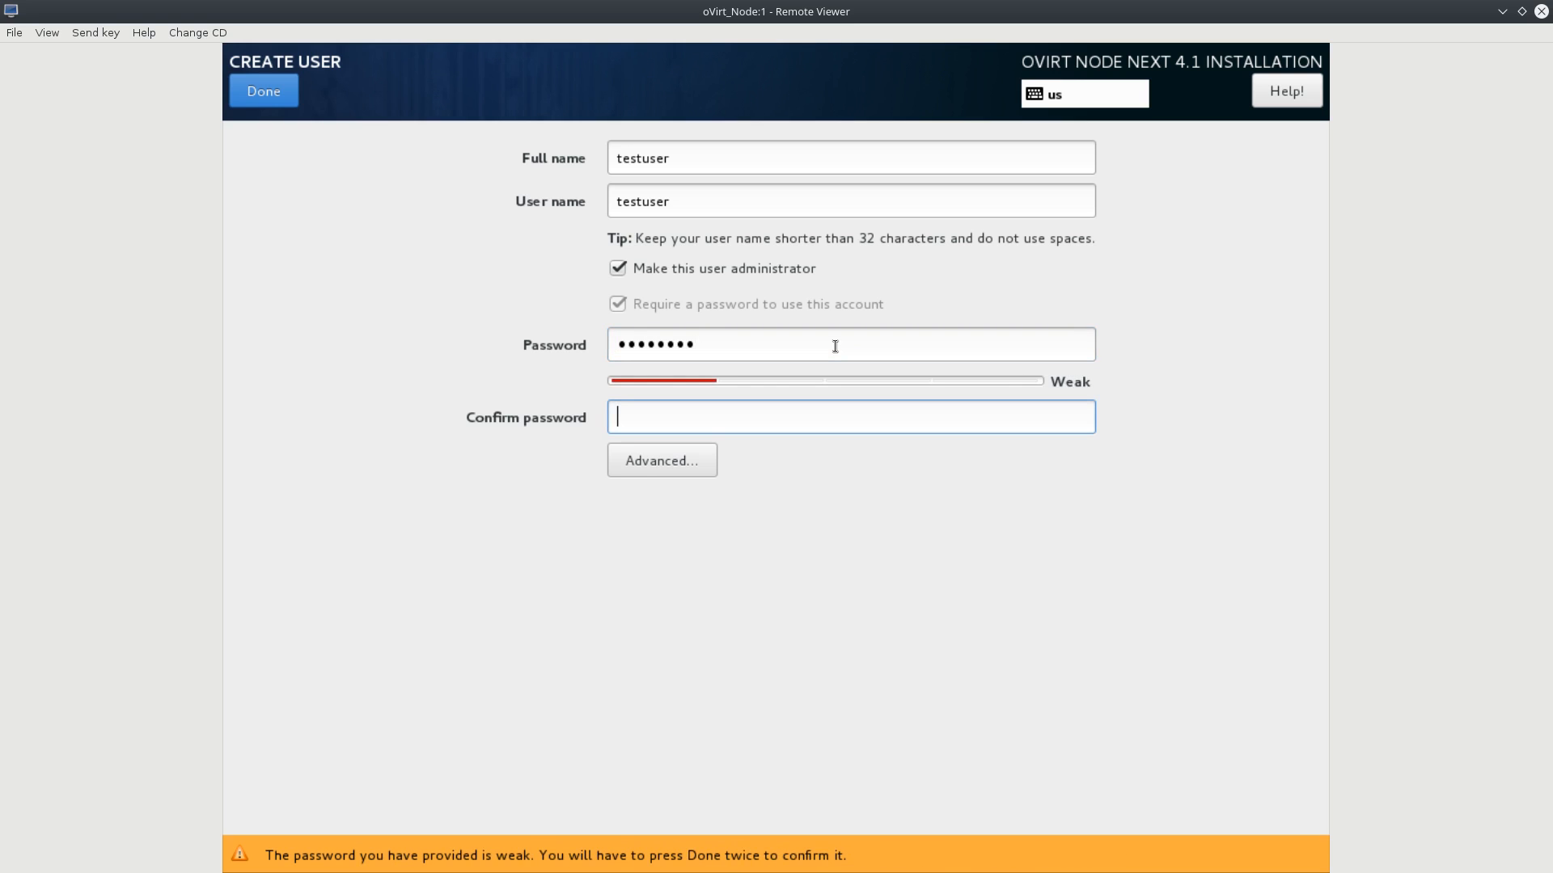
text(••••••••)
click(269, 95)
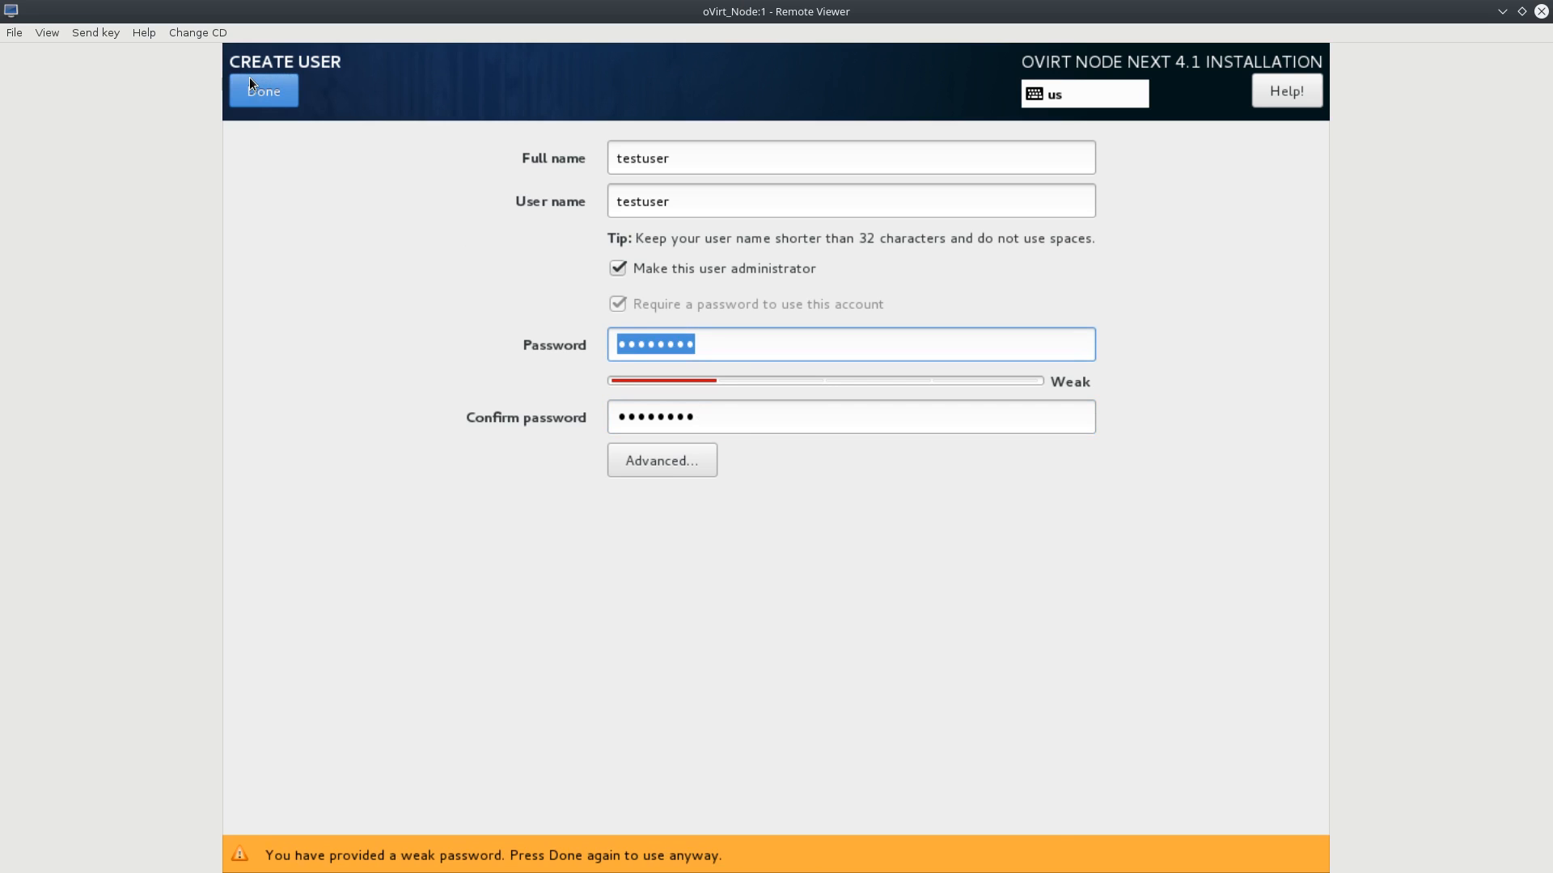
click(251, 85)
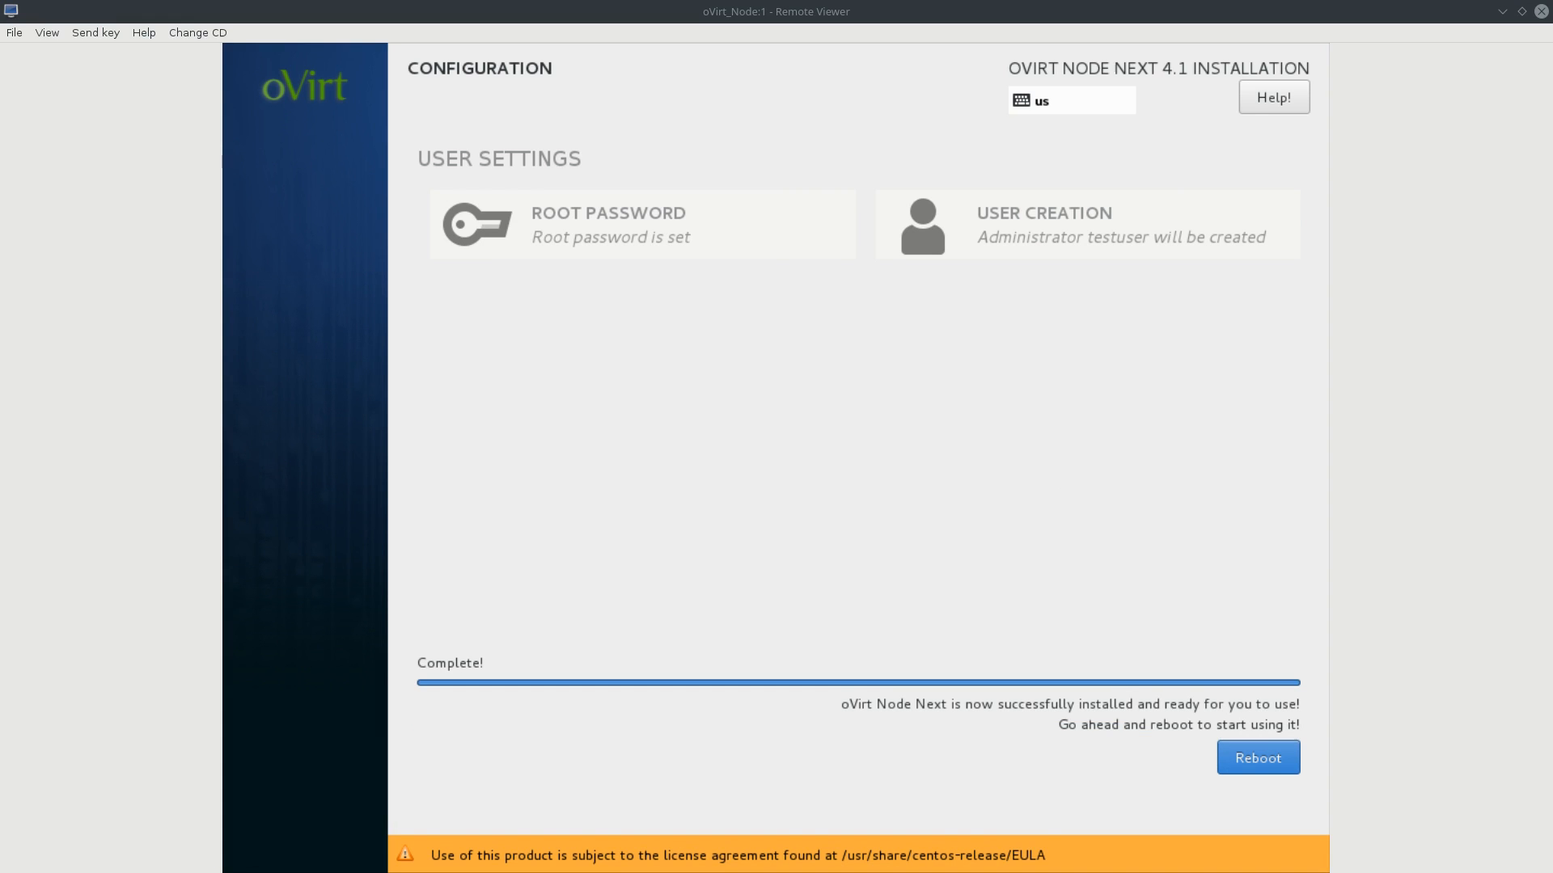
Reboot into the installed node, log in as root and run ip a.
click(1255, 763)
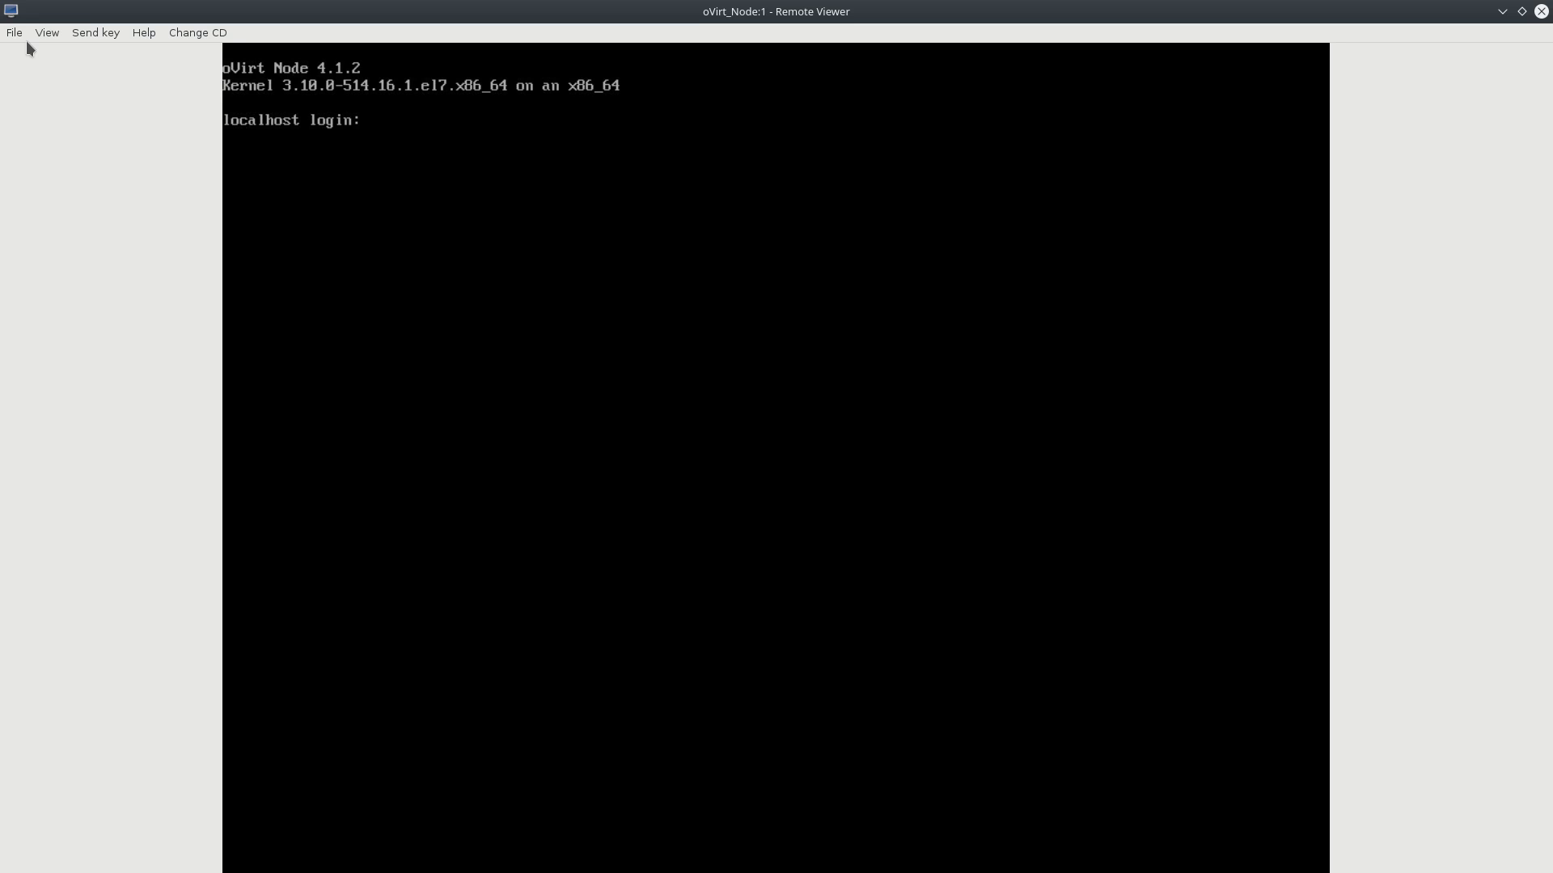
text(roo)
key(Return)
text(nmt)
key(BackSpace)
key(BackSpace)
key(BackSpace)
text(ip a)
key(Return)
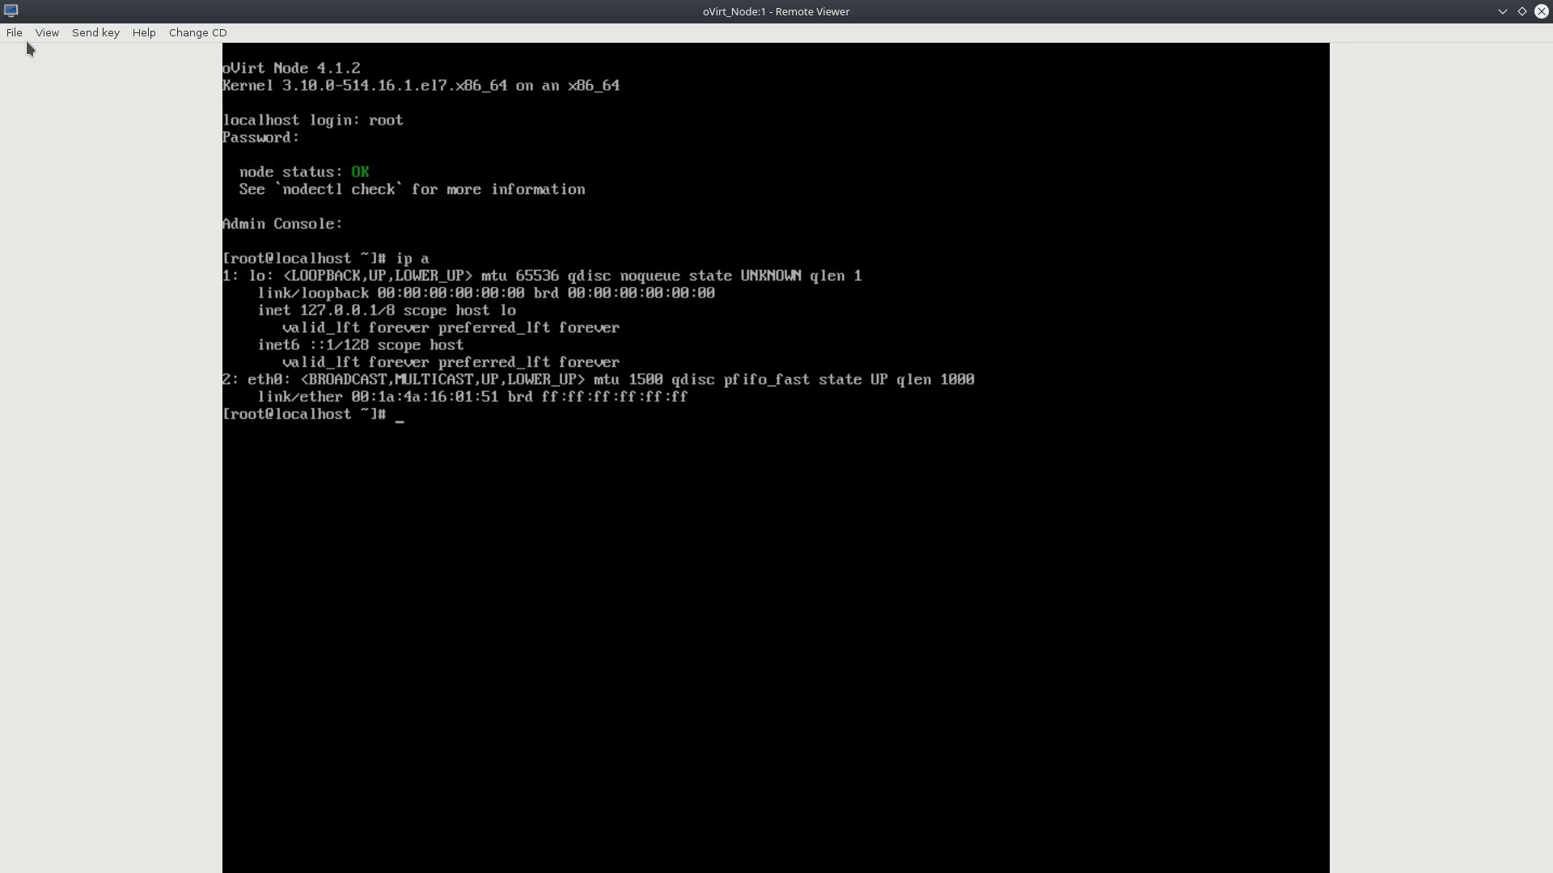
In nmtui, tick Automatically connect for the eth0 connection and save it.
text(nmti)
key(BackSpace)
text(ui)
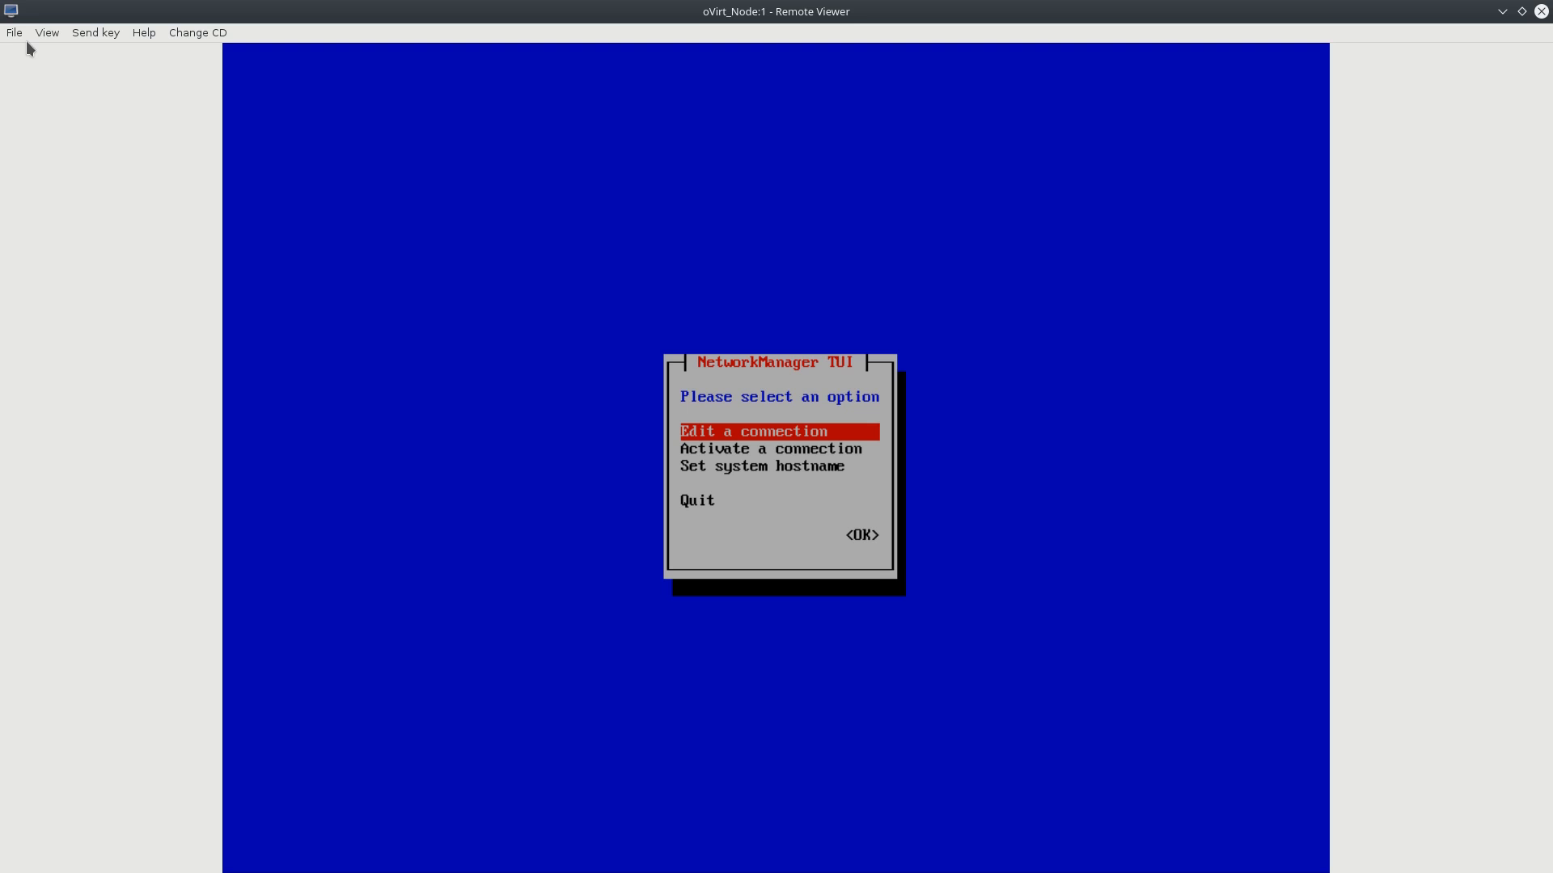
key(Return)
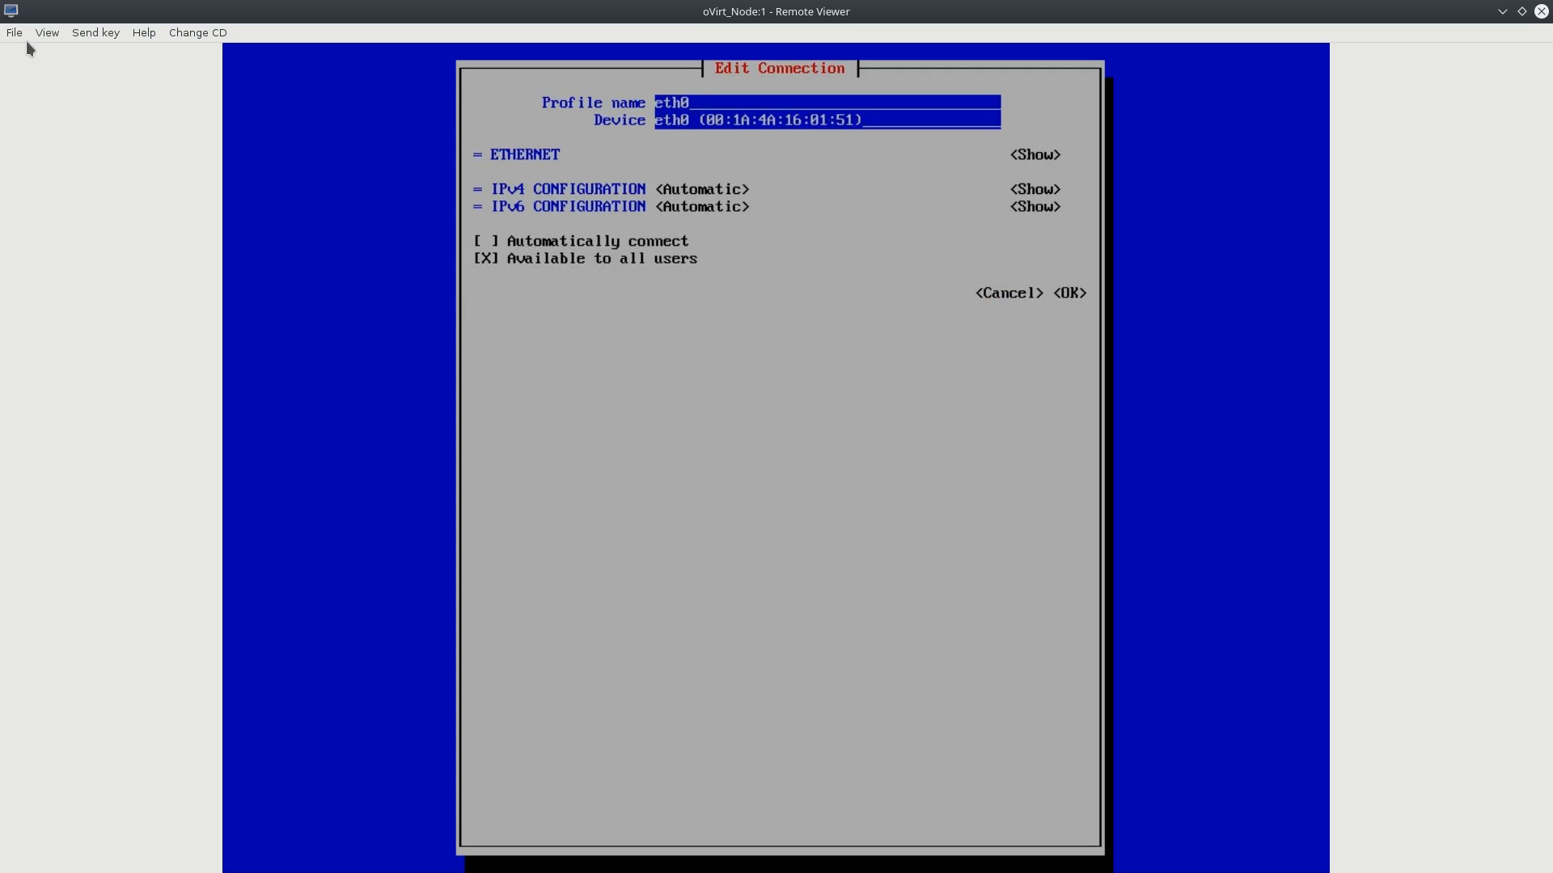
key(Down)
key(Down)
key(Down)
key(Down)
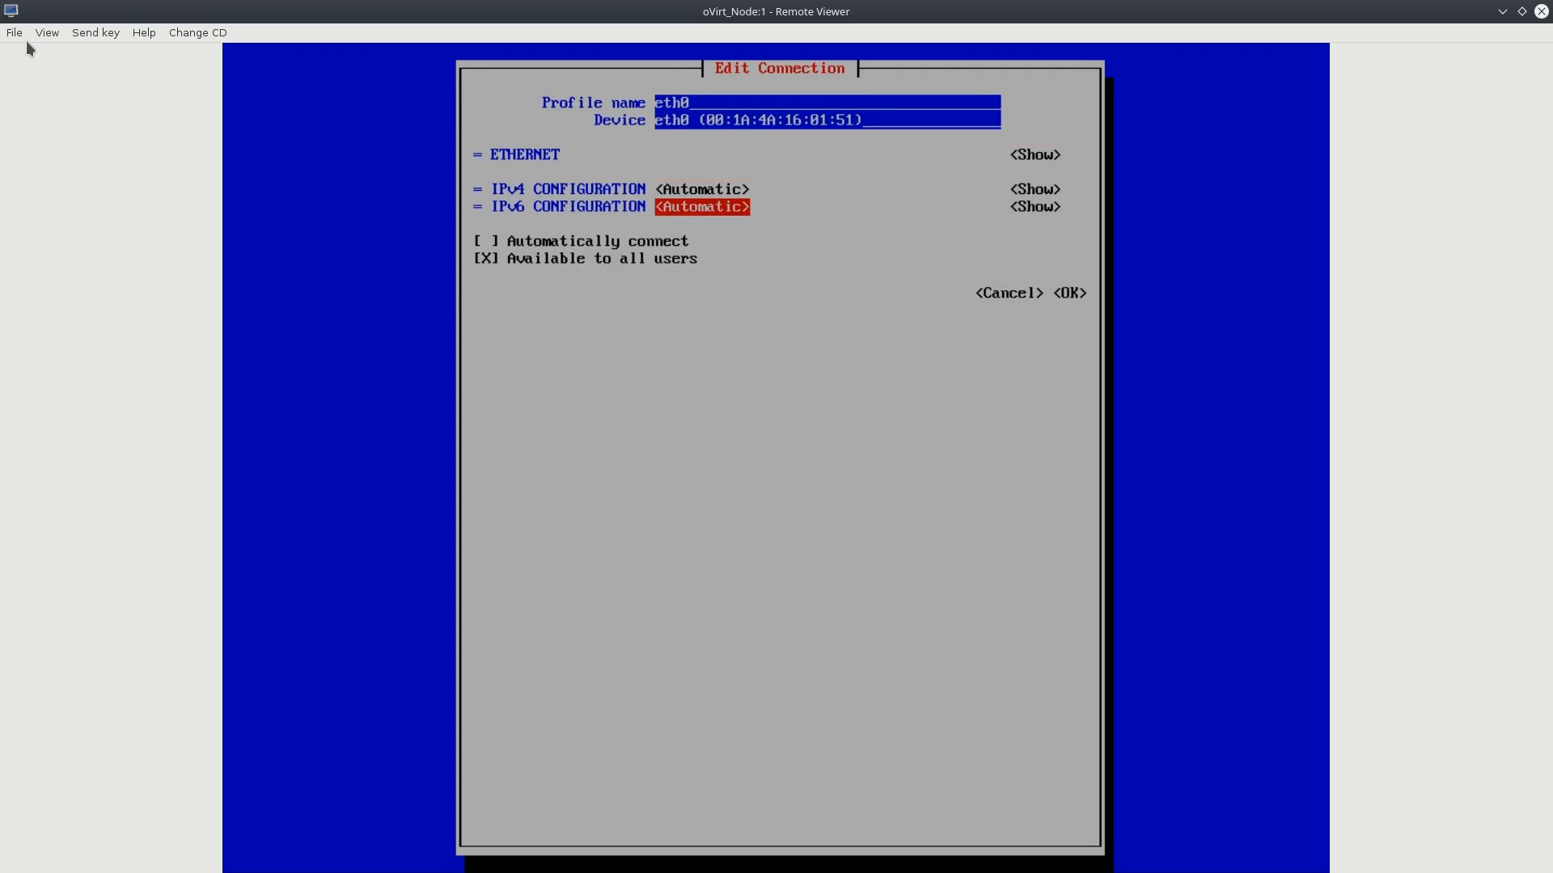
key(Down)
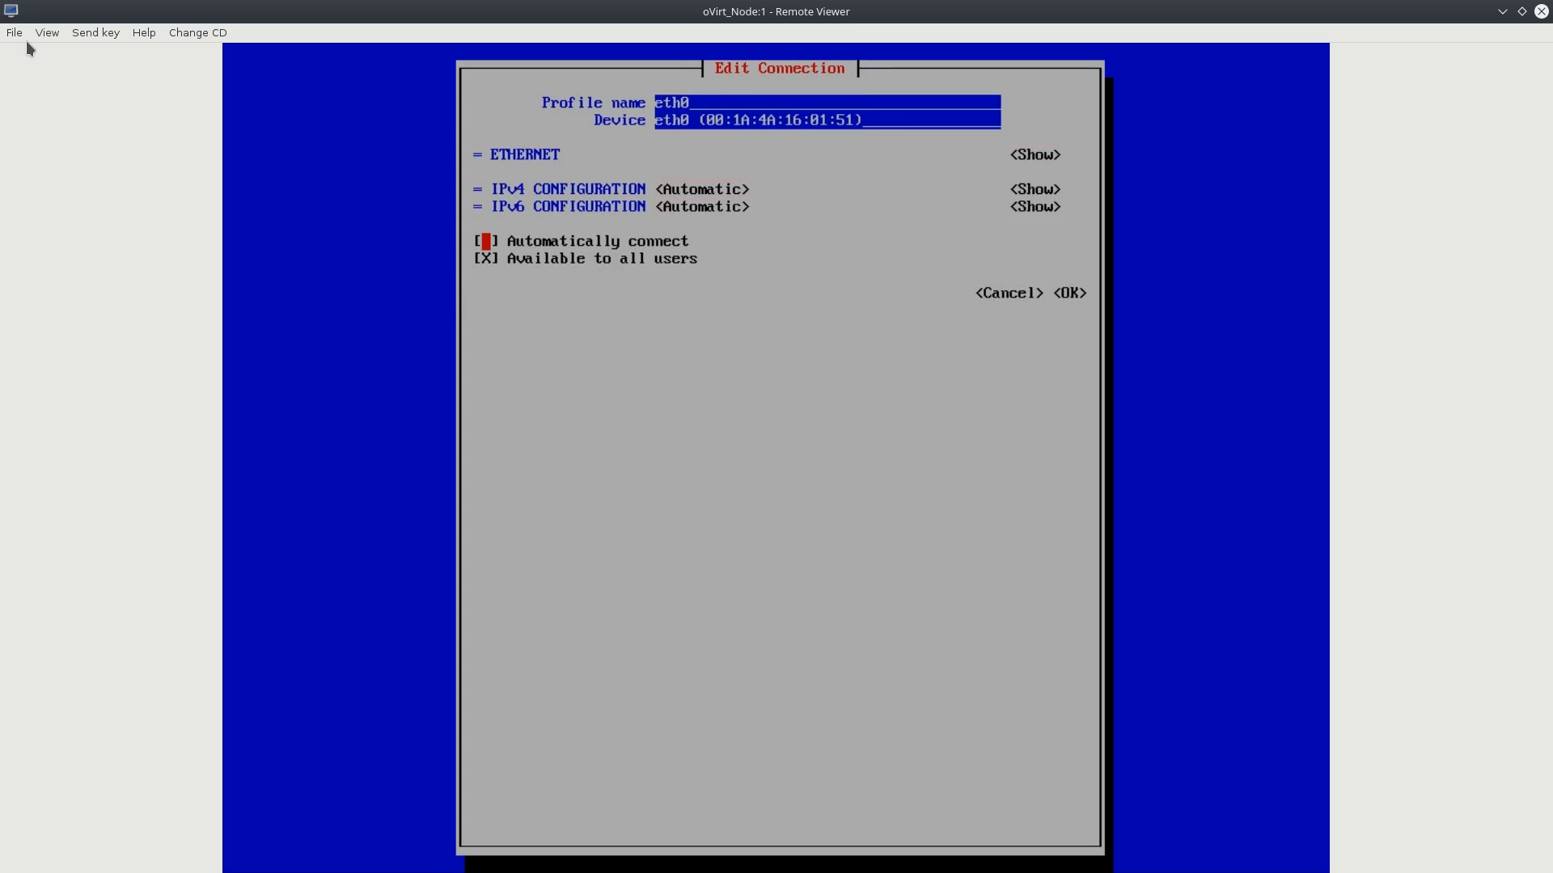
key(space)
key(Down)
key(Down)
key(Return)
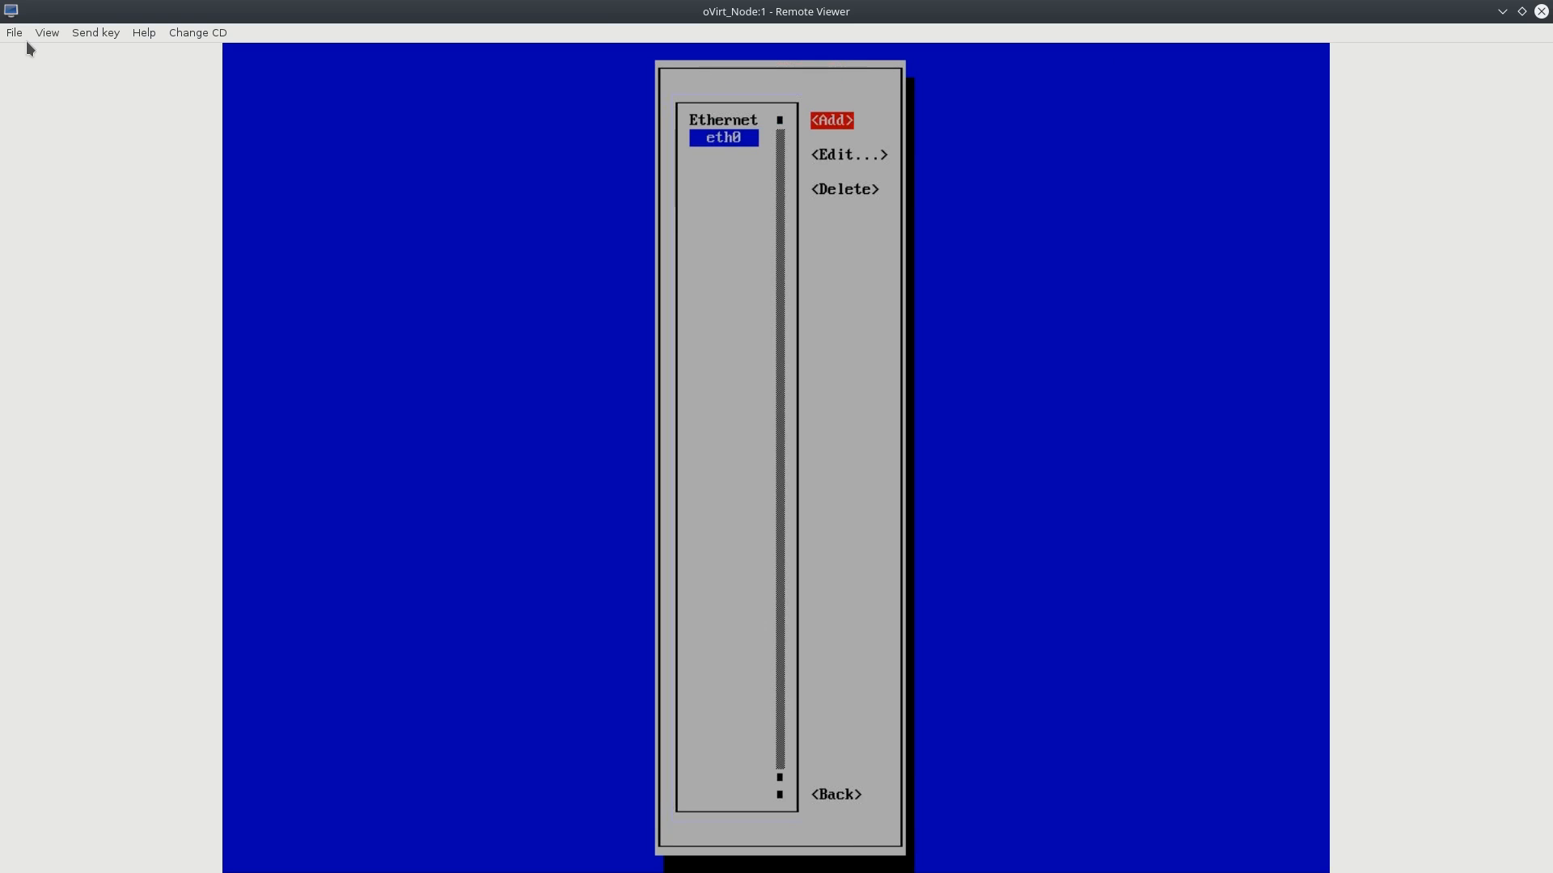
Go back to the nmtui main menu and quit to the root shell.
key(Down)
key(Down)
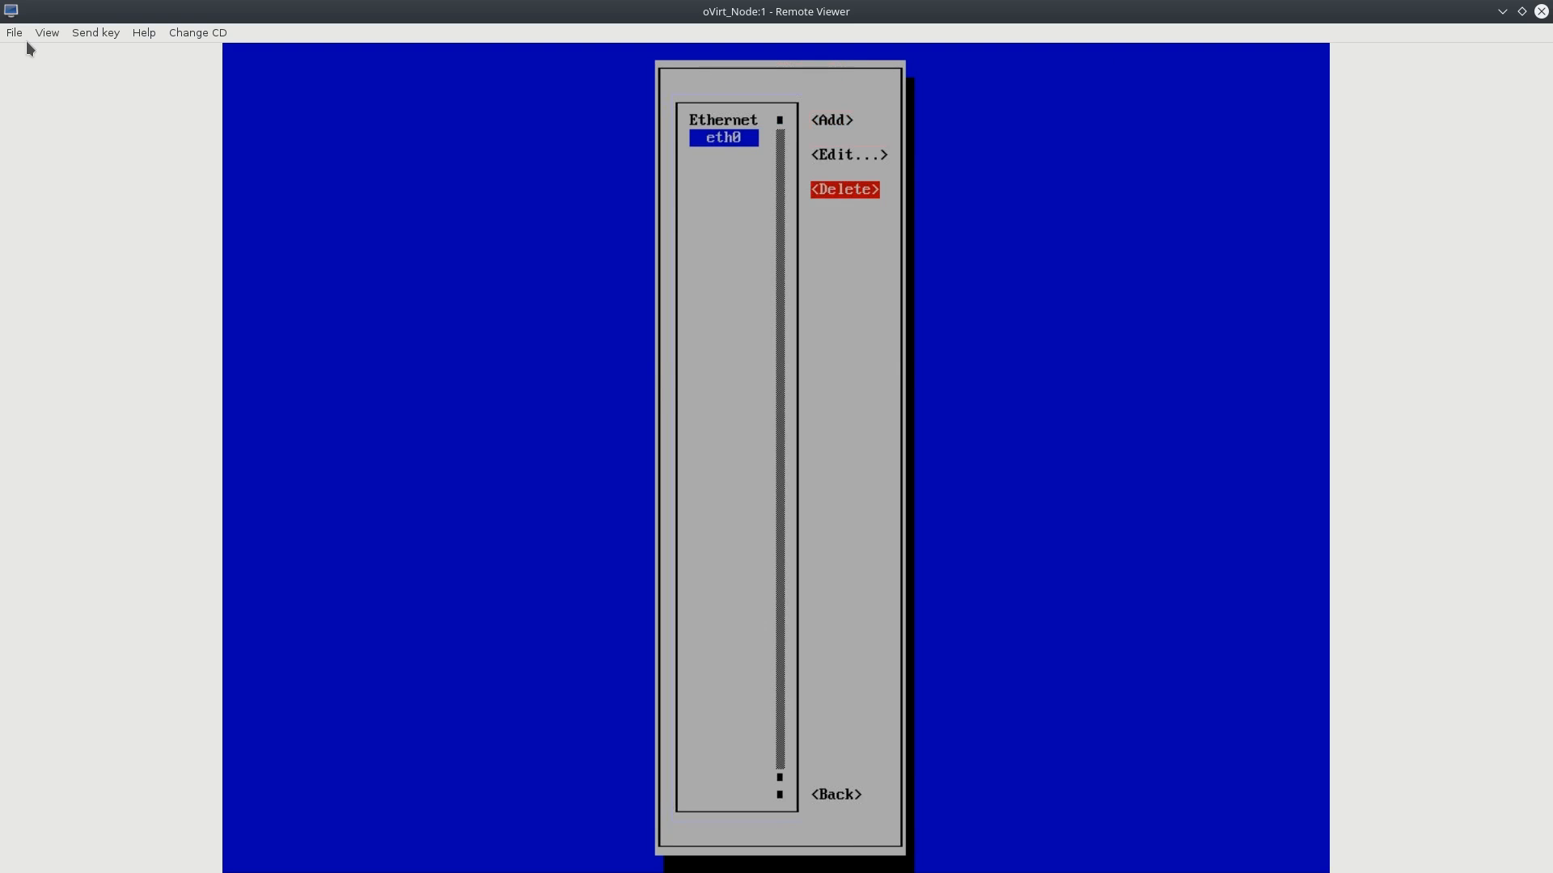
key(Down)
key(Return)
key(Down)
key(Down)
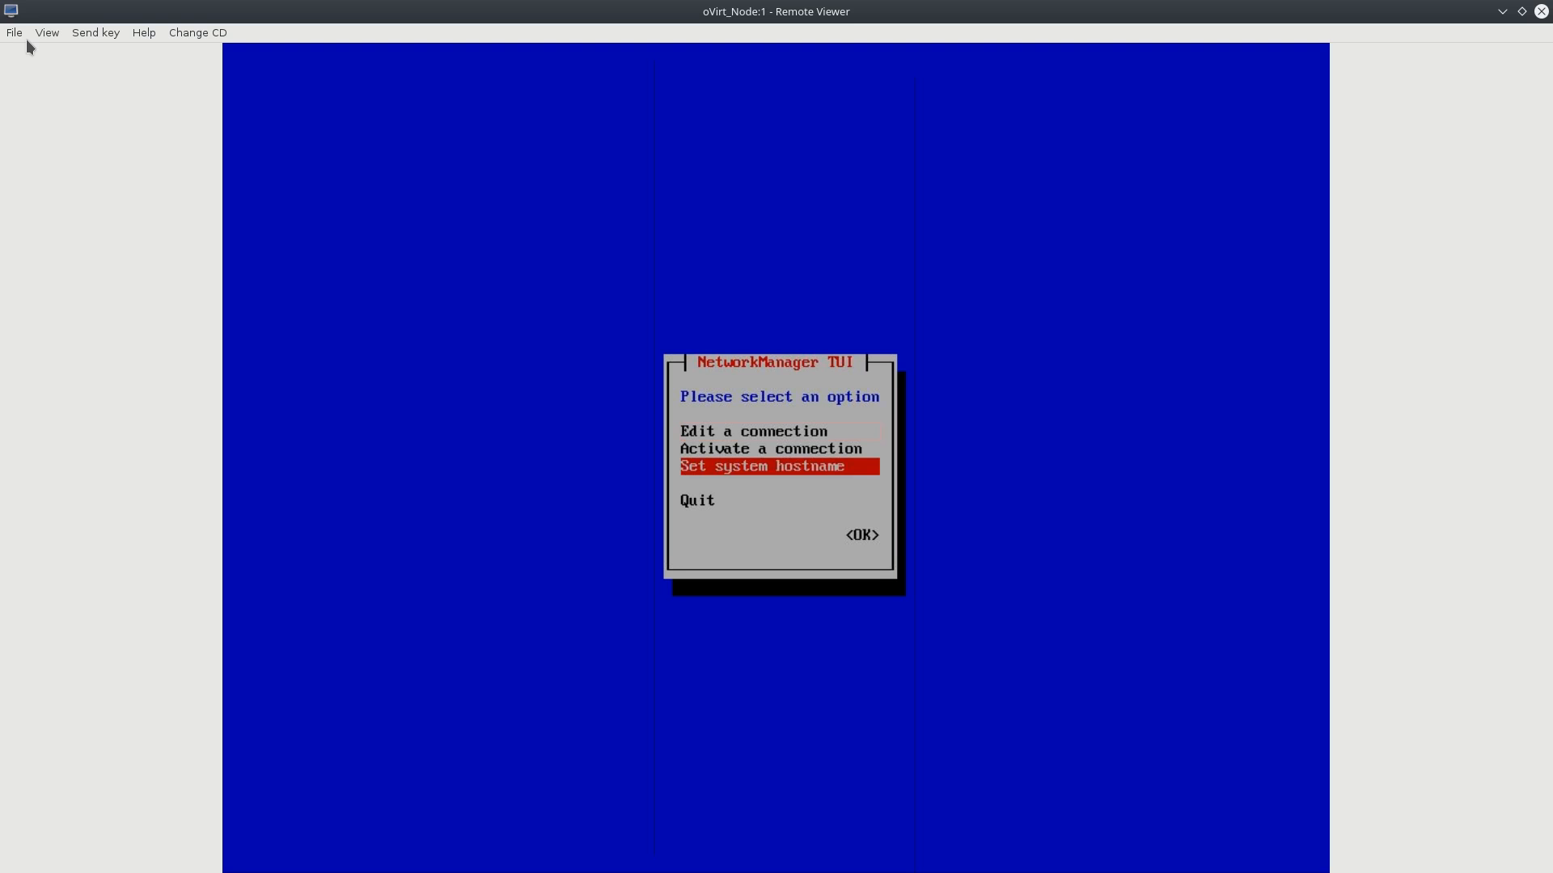
key(Down)
key(Return)
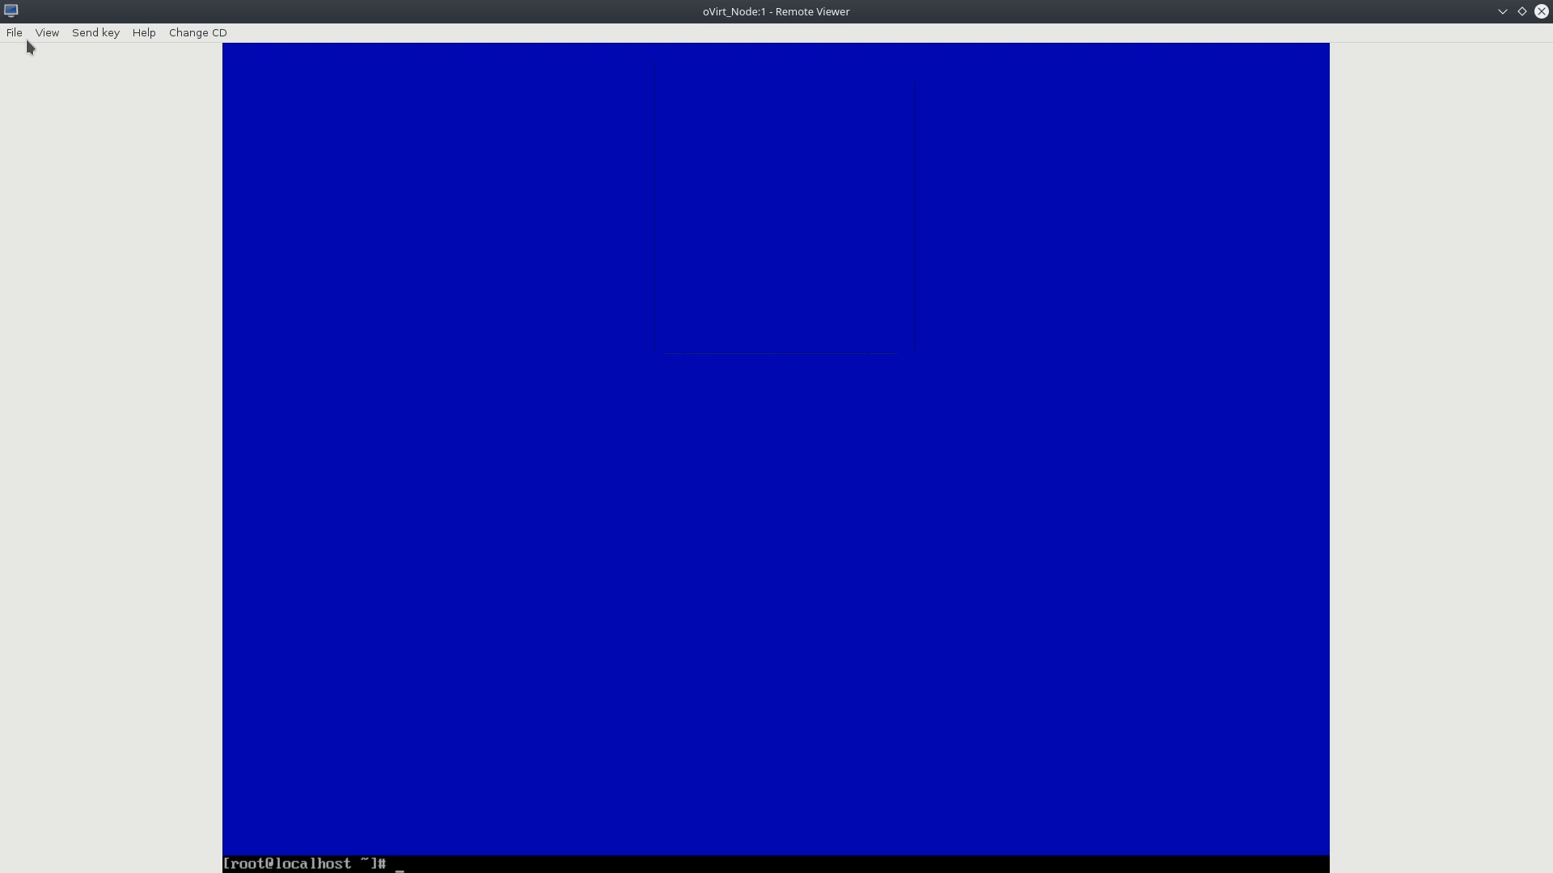
Restart the network service, confirm eth0 holds 192.168.151.114/24, then log out of root.
text(systemctl restart network)
key(Return)
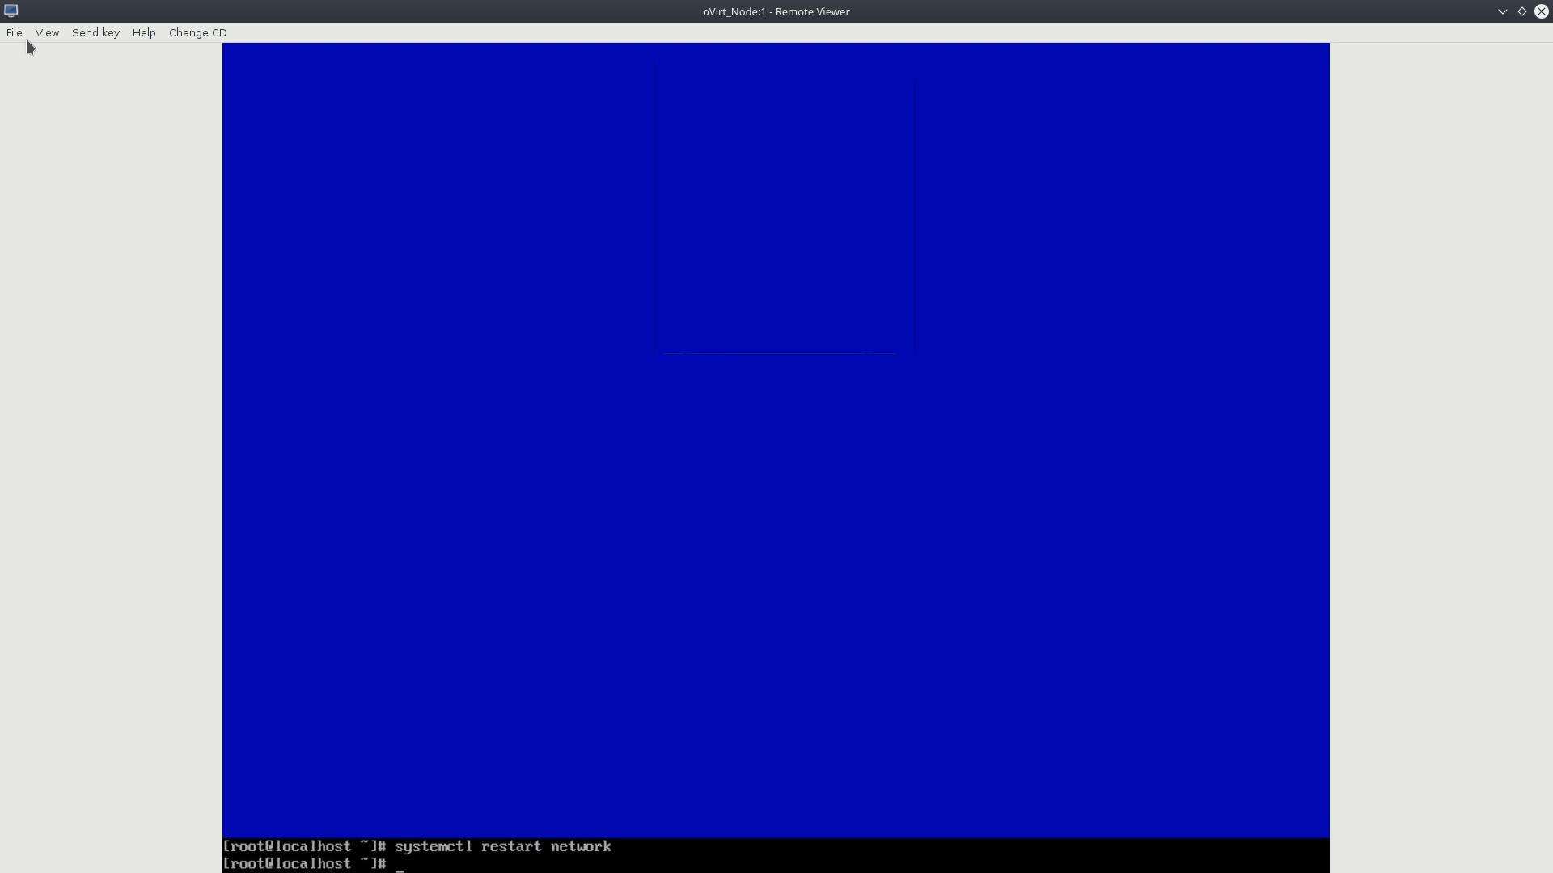
text(ip a)
key(Return)
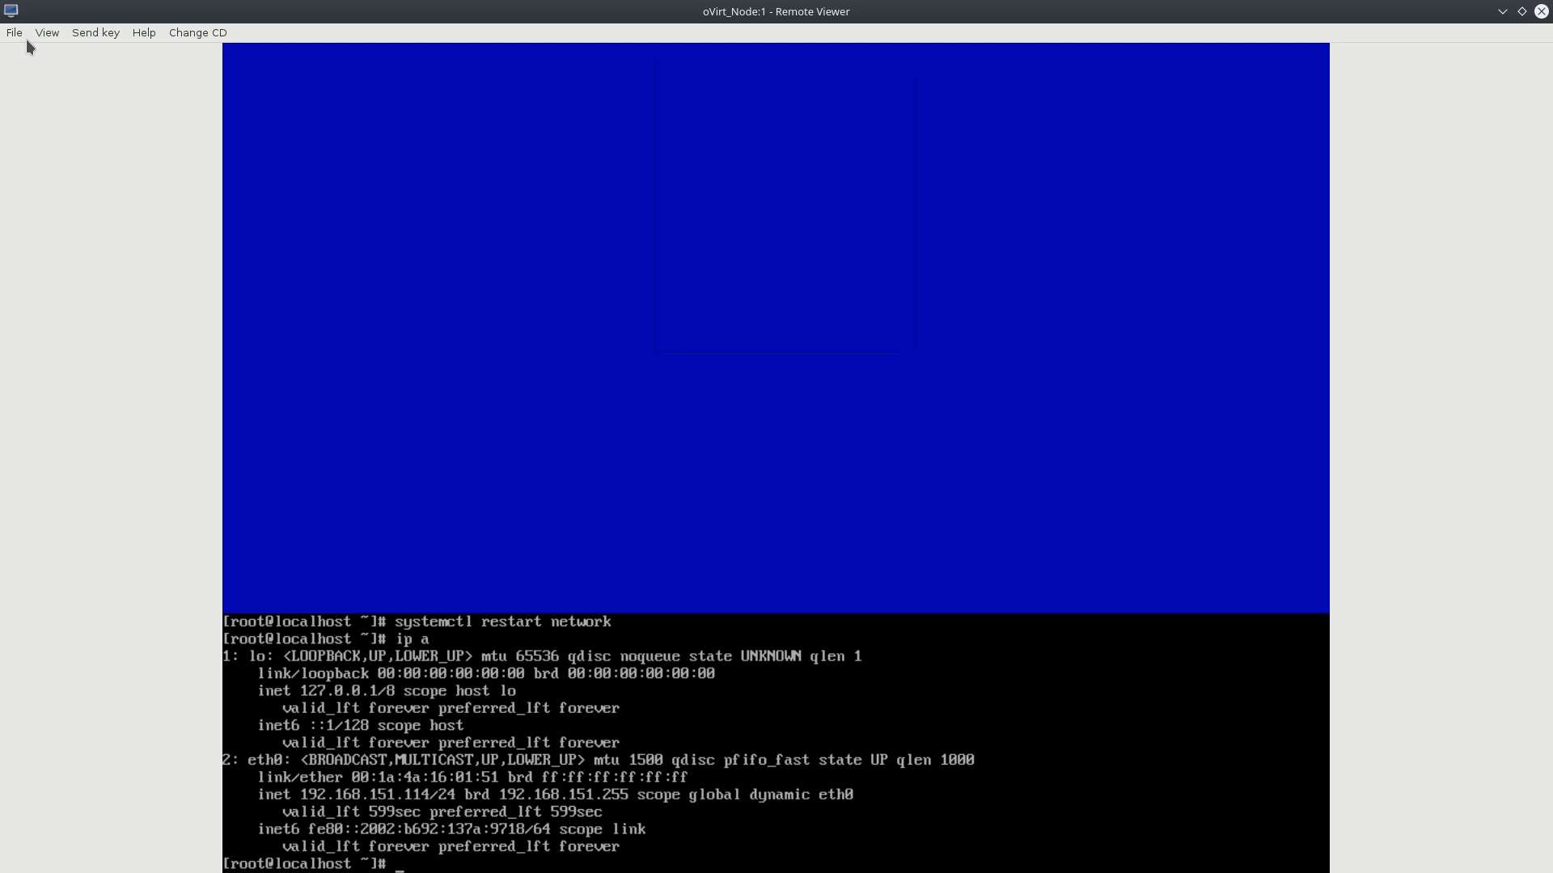
text(exit)
key(Return)
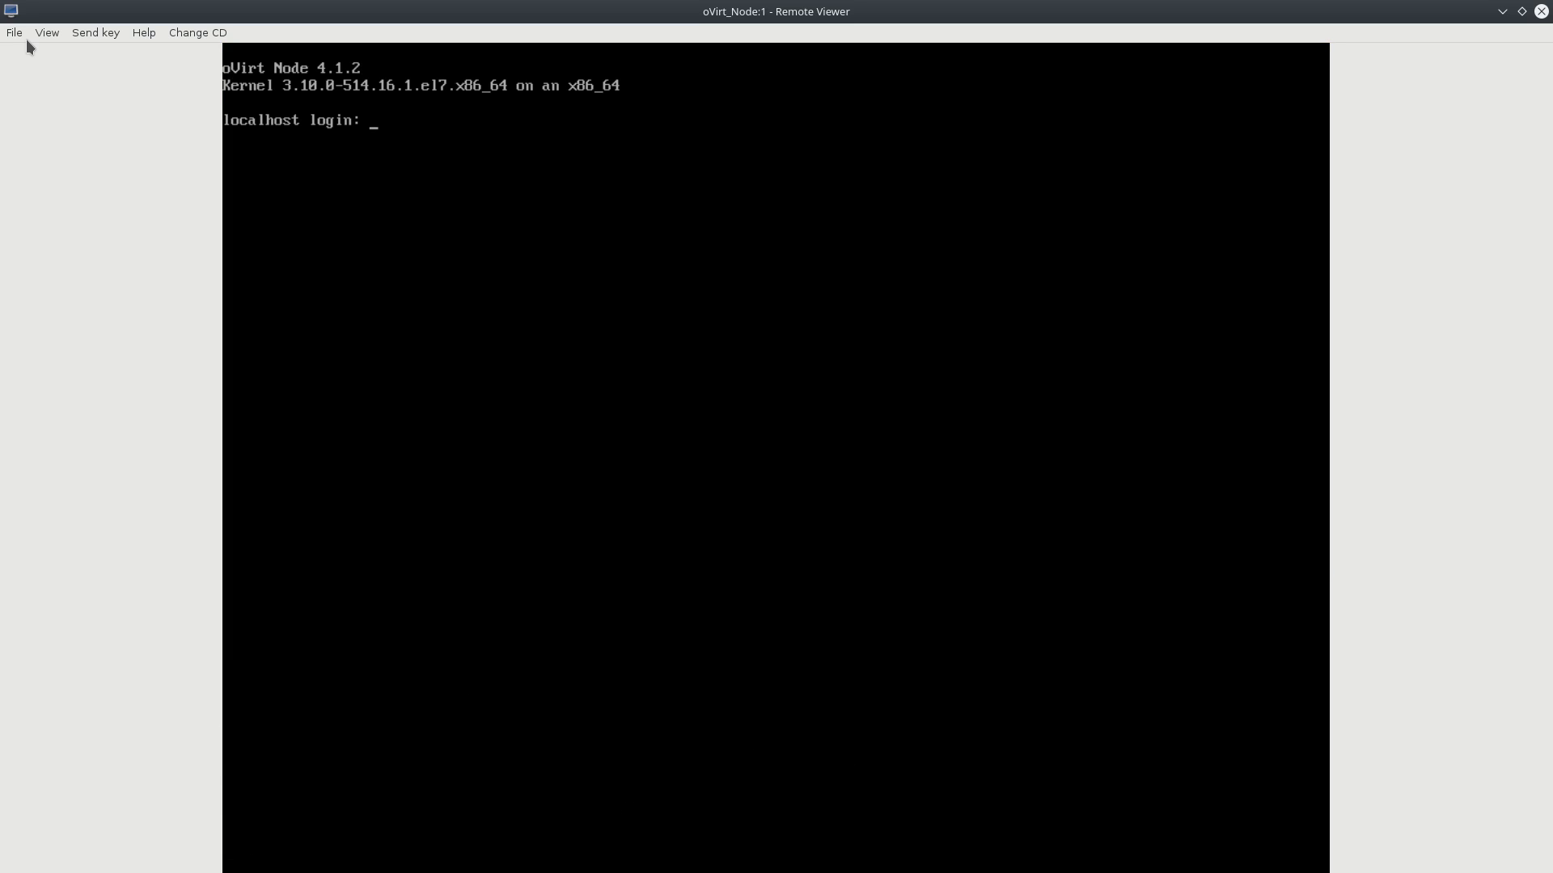